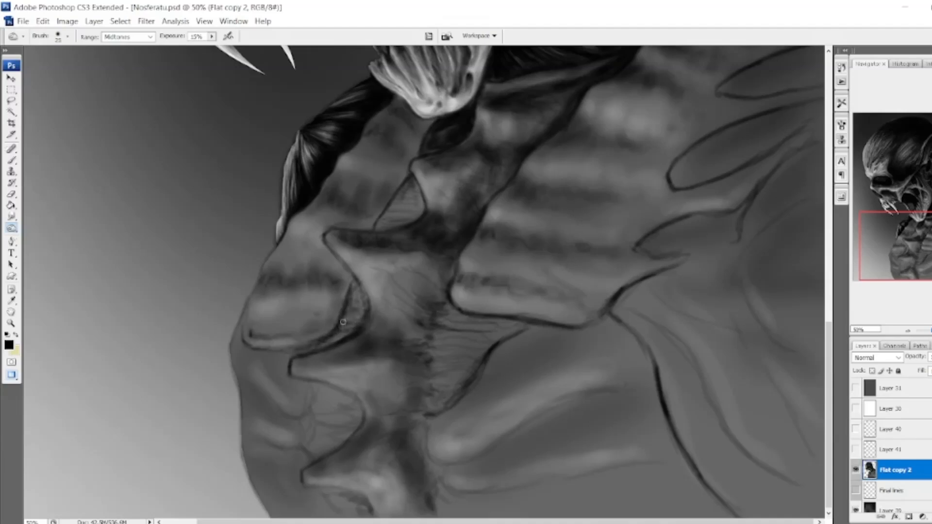
Burn the small hollows between the neck's front ridges and the striated webbing below the ribbed muscle.
{"action": "mouse_move", "coordinate": [345, 230]}
{"action": "left_mouse_down"}
{"action": "mouse_move", "coordinate": [396, 228]}
{"action": "mouse_move", "coordinate": [413, 211]}
{"action": "mouse_move", "coordinate": [416, 182]}
{"action": "mouse_move", "coordinate": [398, 214]}
{"action": "left_mouse_up"}
{"action": "mouse_move", "coordinate": [357, 294]}
{"action": "left_mouse_down"}
{"action": "mouse_move", "coordinate": [427, 329]}
{"action": "mouse_move", "coordinate": [454, 316]}
{"action": "mouse_move", "coordinate": [443, 295]}
{"action": "mouse_move", "coordinate": [404, 320]}
{"action": "left_mouse_up"}
{"action": "left_click_drag", "start_coordinate": [756, 229], "coordinate": [774, 229]}
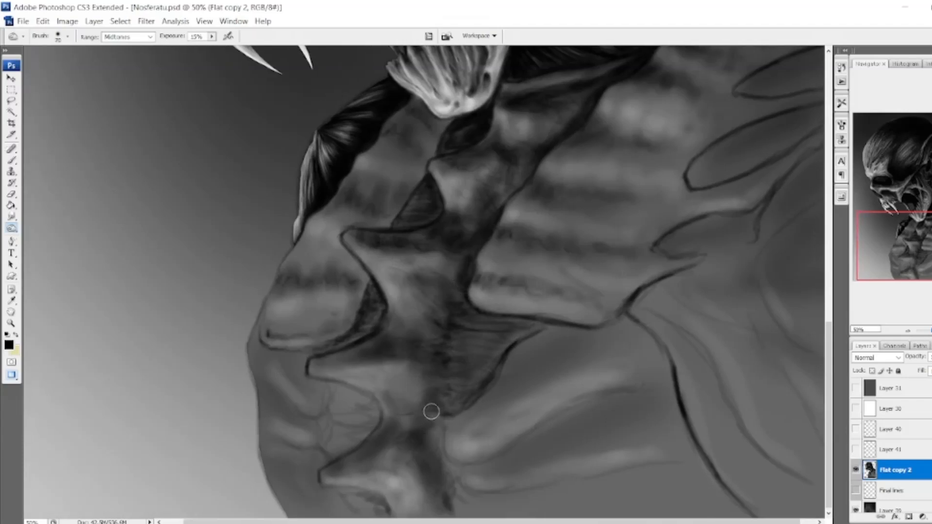
With a 25 px Burn brush, darken the contours of the lower muscle folds and the creases around the lower front hollow.
{"action": "key", "text": "bracketleft"}
{"action": "key", "text": "bracketleft"}
{"action": "key", "text": "bracketleft"}
{"action": "key", "text": "bracketleft"}
{"action": "key", "text": "bracketleft"}
{"action": "key", "text": "bracketleft"}
{"action": "mouse_move", "coordinate": [449, 422]}
{"action": "left_mouse_down"}
{"action": "mouse_move", "coordinate": [447, 460]}
{"action": "mouse_move", "coordinate": [469, 465]}
{"action": "mouse_move", "coordinate": [576, 401]}
{"action": "left_mouse_up"}
{"action": "left_click_drag", "start_coordinate": [452, 461], "coordinate": [506, 455]}
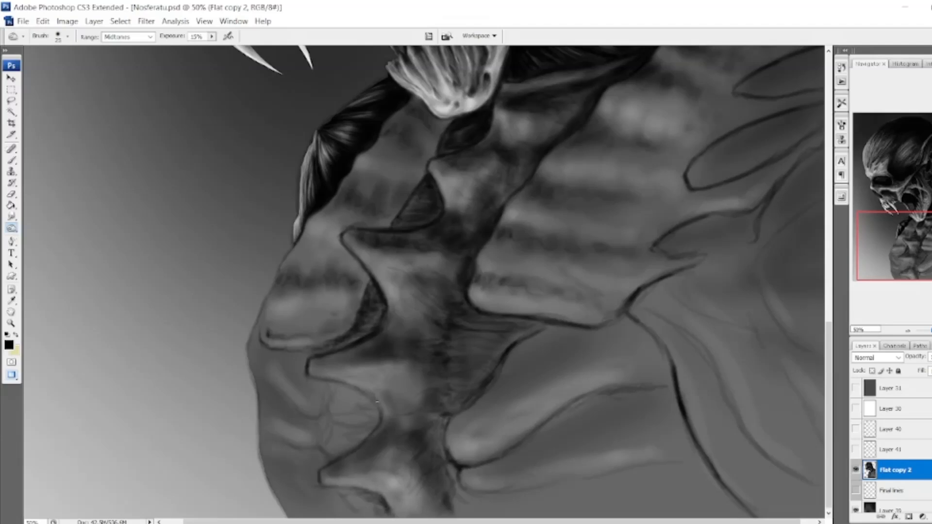
{"action": "left_click_drag", "start_coordinate": [321, 436], "coordinate": [323, 447]}
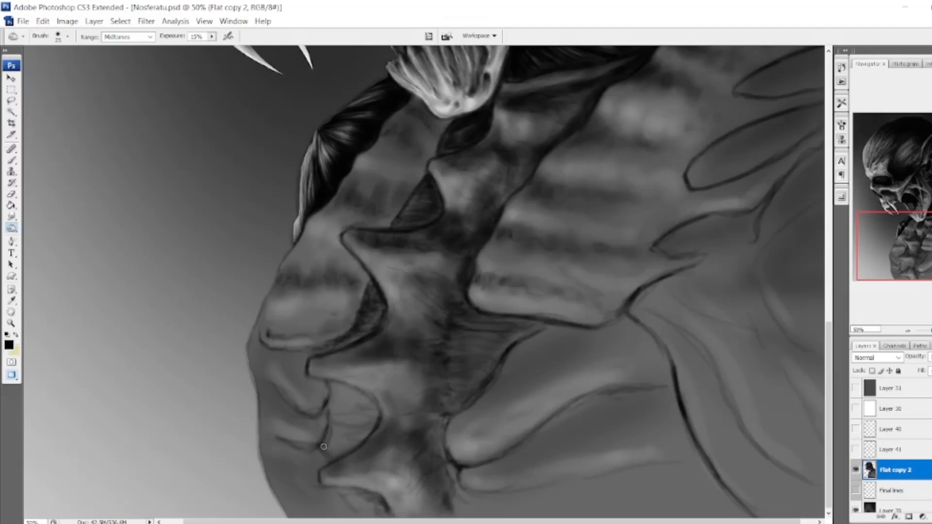
{"action": "left_click_drag", "start_coordinate": [270, 346], "coordinate": [358, 340]}
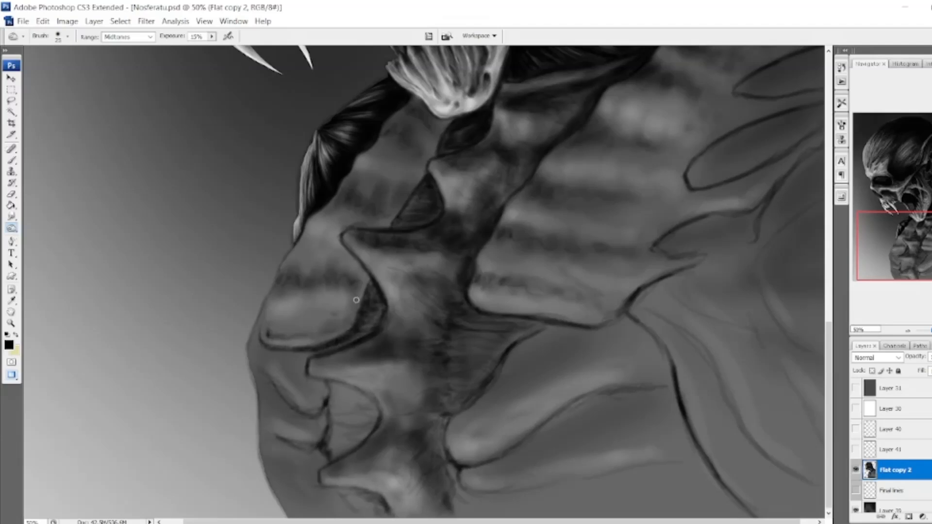
With a 100 px Burn brush, shade the front ridges of the neck and deepen the hollow beside the rounded ridge.
{"action": "key", "text": "bracketright"}
{"action": "key", "text": "bracketright"}
{"action": "key", "text": "bracketright"}
{"action": "key", "text": "bracketright"}
{"action": "key", "text": "bracketright"}
{"action": "key", "text": "bracketright"}
{"action": "key", "text": "bracketright"}
{"action": "key", "text": "bracketright"}
{"action": "left_click_drag", "start_coordinate": [358, 284], "coordinate": [340, 320]}
{"action": "left_click_drag", "start_coordinate": [284, 271], "coordinate": [335, 246]}
{"action": "left_click_drag", "start_coordinate": [394, 127], "coordinate": [417, 138]}
{"action": "left_click_drag", "start_coordinate": [283, 323], "coordinate": [346, 322]}
{"action": "left_click_drag", "start_coordinate": [373, 291], "coordinate": [362, 334]}
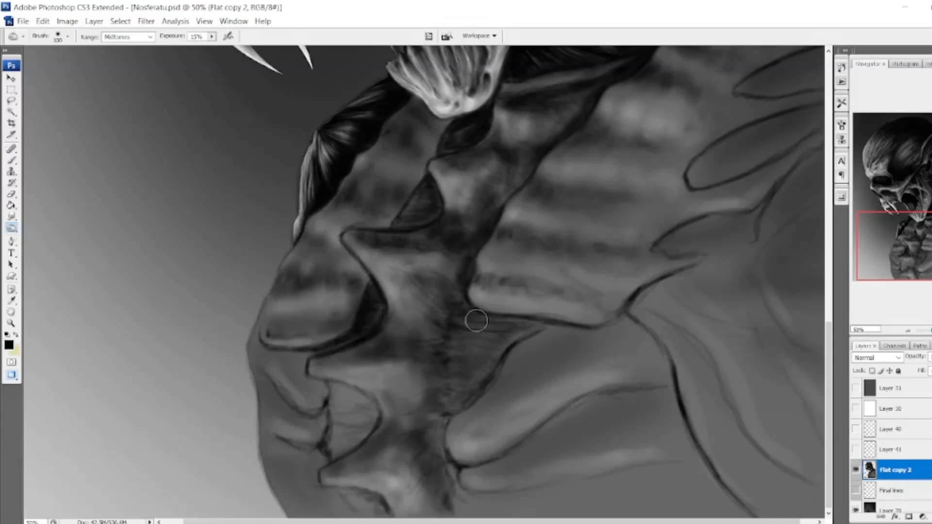
Burn the striated webbing and the large lower folds, darkening the folds' undersides with a 30 px brush.
{"action": "left_click_drag", "start_coordinate": [474, 323], "coordinate": [464, 405]}
{"action": "left_click_drag", "start_coordinate": [480, 452], "coordinate": [650, 394]}
{"action": "key", "text": "bracketleft"}
{"action": "key", "text": "bracketleft"}
{"action": "key", "text": "bracketleft"}
{"action": "key", "text": "bracketleft"}
{"action": "key", "text": "bracketleft"}
{"action": "mouse_move", "coordinate": [596, 474]}
{"action": "left_mouse_down"}
{"action": "mouse_move", "coordinate": [469, 489]}
{"action": "mouse_move", "coordinate": [615, 478]}
{"action": "mouse_move", "coordinate": [690, 458]}
{"action": "left_mouse_up"}
{"action": "mouse_move", "coordinate": [572, 401]}
{"action": "left_mouse_down"}
{"action": "mouse_move", "coordinate": [591, 391]}
{"action": "mouse_move", "coordinate": [651, 395]}
{"action": "mouse_move", "coordinate": [525, 445]}
{"action": "left_mouse_up"}
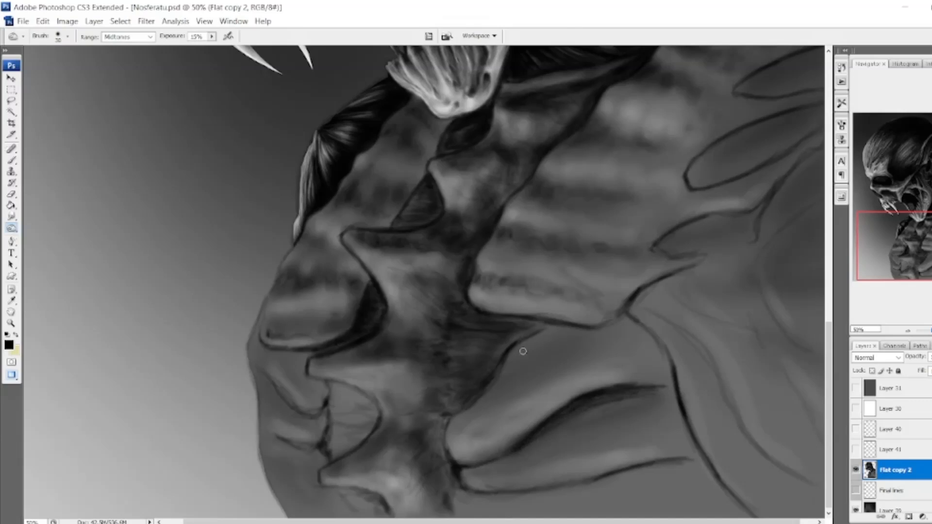
Darken the upper edge of the top lower fold and the crease under the ribbed muscle with fine Burn strokes.
{"action": "mouse_move", "coordinate": [558, 330]}
{"action": "left_mouse_down"}
{"action": "mouse_move", "coordinate": [515, 357]}
{"action": "mouse_move", "coordinate": [500, 382]}
{"action": "left_mouse_up"}
{"action": "left_click_drag", "start_coordinate": [548, 346], "coordinate": [631, 308]}
{"action": "left_click_drag", "start_coordinate": [623, 313], "coordinate": [566, 324]}
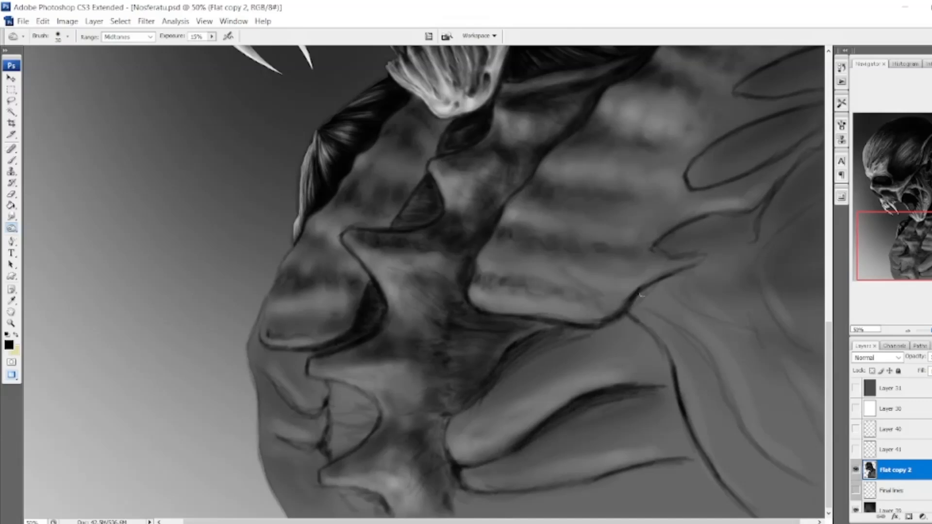
With a 125 px Burn brush, shade the lower part of the large ribbed muscle.
{"action": "key", "text": "bracketright"}
{"action": "key", "text": "bracketright"}
{"action": "key", "text": "bracketright"}
{"action": "key", "text": "bracketright"}
{"action": "key", "text": "bracketright"}
{"action": "key", "text": "bracketright"}
{"action": "key", "text": "bracketright"}
{"action": "key", "text": "bracketright"}
{"action": "left_click_drag", "start_coordinate": [664, 257], "coordinate": [604, 306]}
{"action": "left_click_drag", "start_coordinate": [604, 306], "coordinate": [522, 300]}
{"action": "left_click_drag", "start_coordinate": [604, 251], "coordinate": [741, 194]}
{"action": "left_click_drag", "start_coordinate": [587, 297], "coordinate": [527, 294]}
Adjust the 125 px Burn brush's hardness and set its exposure to 10%.
{"action": "left_click", "coordinate": [67, 36]}
{"action": "left_click_drag", "start_coordinate": [11, 101], "coordinate": [59, 102]}
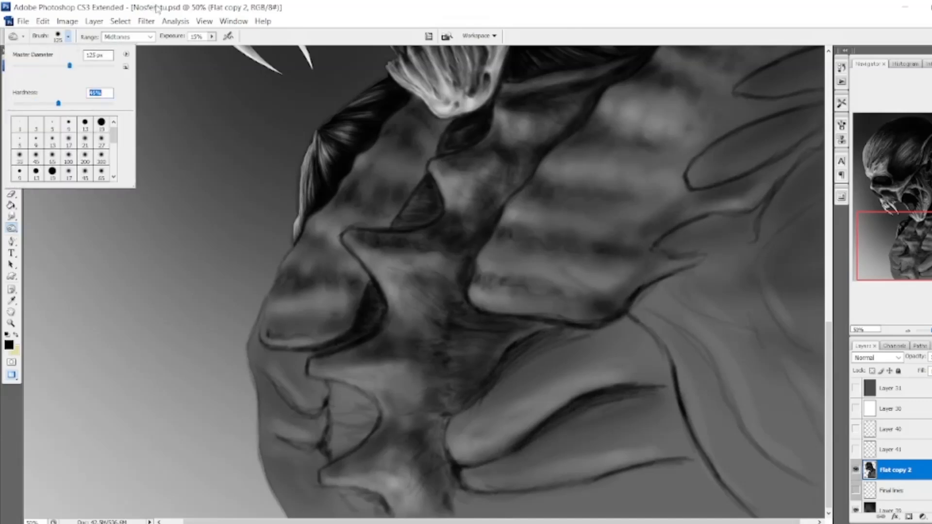
{"action": "left_click", "coordinate": [158, 7]}
{"action": "left_click_drag", "start_coordinate": [515, 398], "coordinate": [618, 345]}
{"action": "left_click", "coordinate": [212, 37]}
{"action": "left_click_drag", "start_coordinate": [212, 48], "coordinate": [209, 49]}
Burn broad shadows along the length of the two large lower muscle folds.
{"action": "left_click", "coordinate": [500, 396]}
{"action": "left_click_drag", "start_coordinate": [520, 384], "coordinate": [572, 365]}
{"action": "left_click_drag", "start_coordinate": [539, 454], "coordinate": [655, 421]}
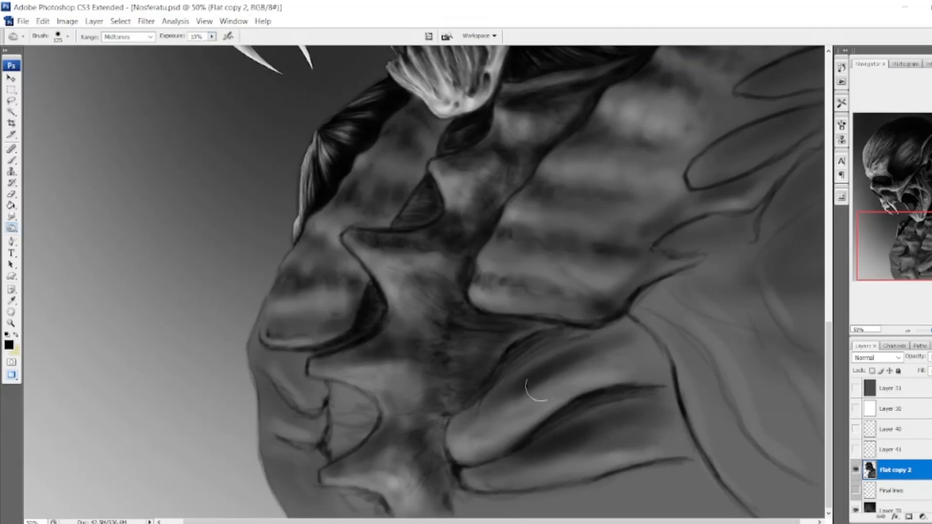
{"action": "left_click_drag", "start_coordinate": [537, 389], "coordinate": [465, 430]}
Shade the central neck column and the front ridges beside it with broad Burn strokes.
{"action": "left_click_drag", "start_coordinate": [418, 372], "coordinate": [357, 355]}
{"action": "left_click_drag", "start_coordinate": [419, 432], "coordinate": [435, 478]}
{"action": "left_click_drag", "start_coordinate": [407, 328], "coordinate": [432, 287]}
{"action": "left_click_drag", "start_coordinate": [396, 260], "coordinate": [413, 277]}
{"action": "left_click_drag", "start_coordinate": [468, 219], "coordinate": [459, 178]}
{"action": "left_click_drag", "start_coordinate": [308, 277], "coordinate": [352, 273]}
{"action": "left_click_drag", "start_coordinate": [287, 352], "coordinate": [308, 376]}
{"action": "left_click_drag", "start_coordinate": [274, 388], "coordinate": [307, 418]}
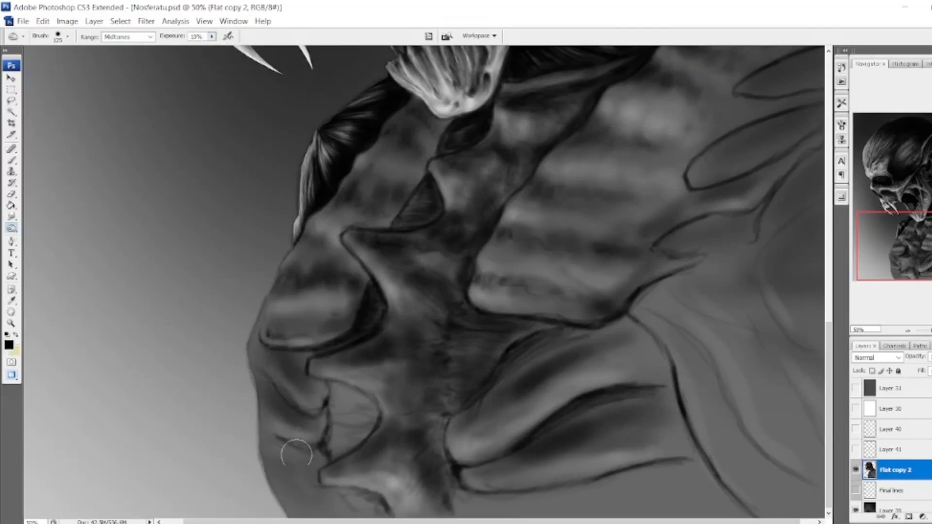
With a 25 px Burn brush, darken the contour and crease of the lowest front ridges.
{"action": "key", "text": "bracketleft"}
{"action": "key", "text": "bracketleft"}
{"action": "key", "text": "bracketleft"}
{"action": "key", "text": "bracketleft"}
{"action": "key", "text": "bracketleft"}
{"action": "key", "text": "bracketleft"}
{"action": "key", "text": "bracketleft"}
{"action": "key", "text": "bracketleft"}
{"action": "key", "text": "bracketleft"}
{"action": "mouse_move", "coordinate": [304, 459]}
{"action": "left_mouse_down"}
{"action": "mouse_move", "coordinate": [318, 500]}
{"action": "mouse_move", "coordinate": [370, 494]}
{"action": "mouse_move", "coordinate": [388, 513]}
{"action": "left_mouse_up"}
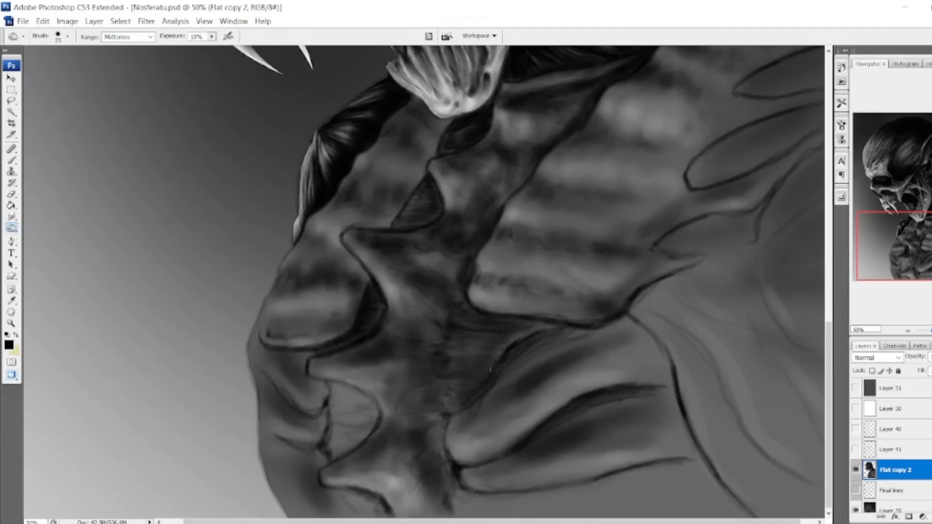
Hatch fine dark Burn strokes through the central striated webbing and down the edge of the neck column.
{"action": "left_click_drag", "start_coordinate": [446, 355], "coordinate": [454, 385]}
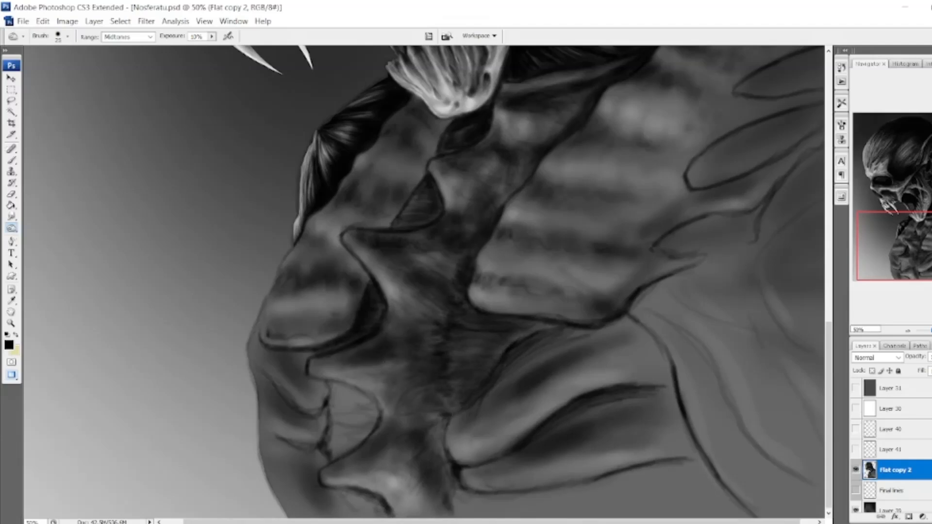
{"action": "left_click_drag", "start_coordinate": [455, 368], "coordinate": [458, 422]}
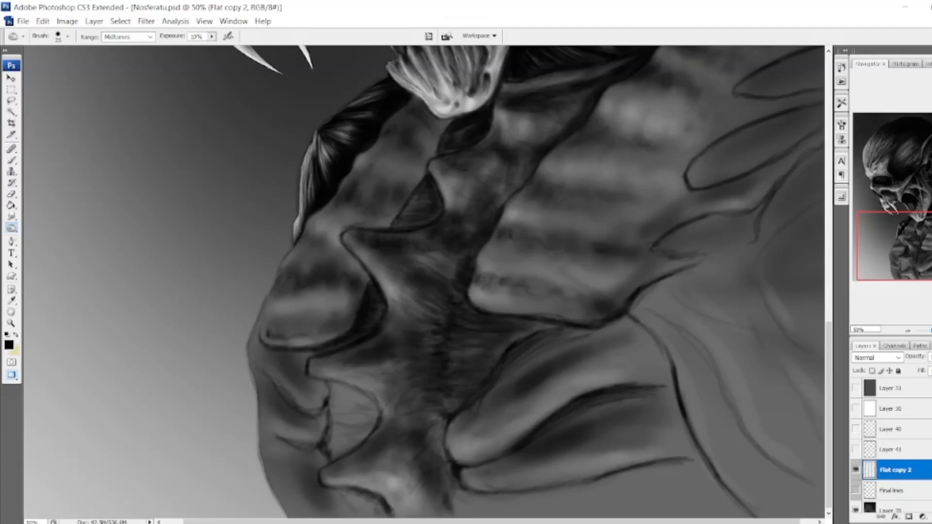
{"action": "left_click_drag", "start_coordinate": [539, 330], "coordinate": [506, 324]}
{"action": "left_click_drag", "start_coordinate": [454, 402], "coordinate": [444, 438]}
{"action": "left_click_drag", "start_coordinate": [457, 480], "coordinate": [451, 515]}
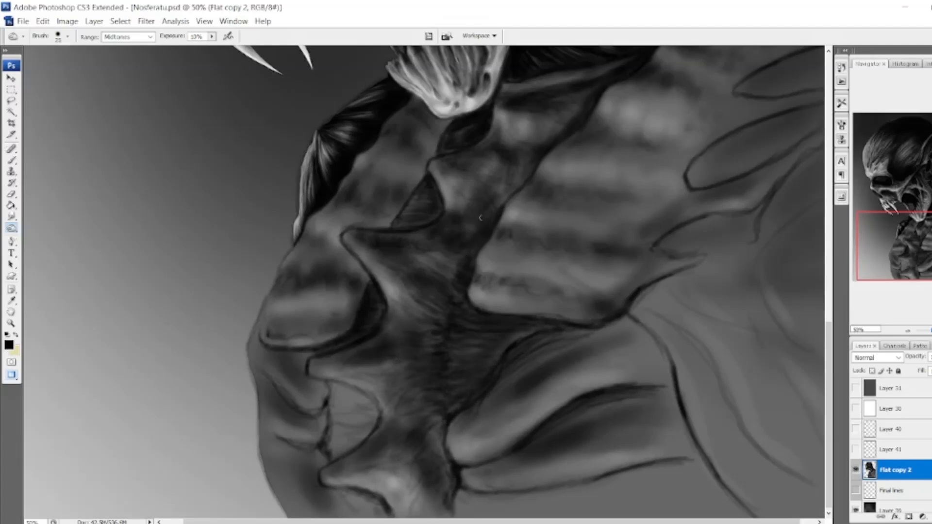
Burn fine texture into the upper neck column and darken the small triangular hollow below the jaw.
{"action": "left_click_drag", "start_coordinate": [908, 212], "coordinate": [909, 196]}
{"action": "left_click_drag", "start_coordinate": [531, 254], "coordinate": [498, 303]}
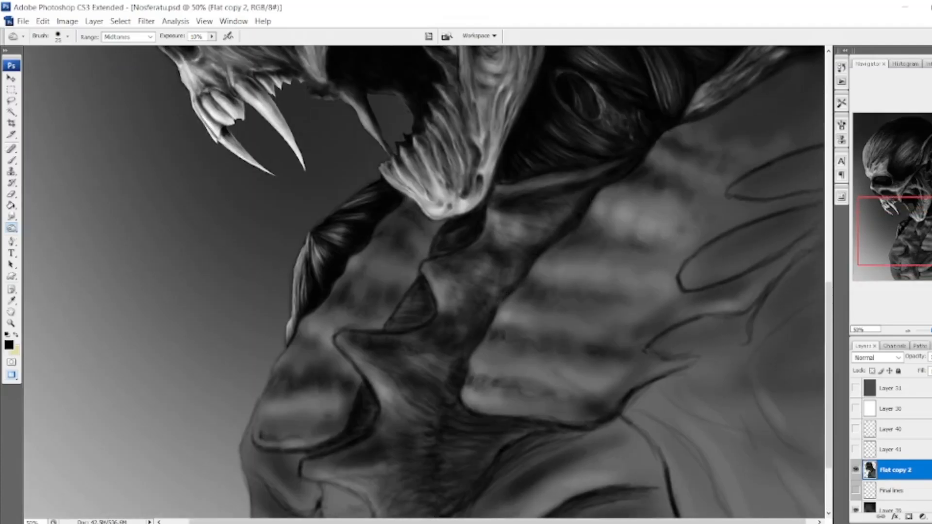
{"action": "left_click_drag", "start_coordinate": [431, 240], "coordinate": [396, 319]}
{"action": "left_click_drag", "start_coordinate": [421, 285], "coordinate": [405, 313]}
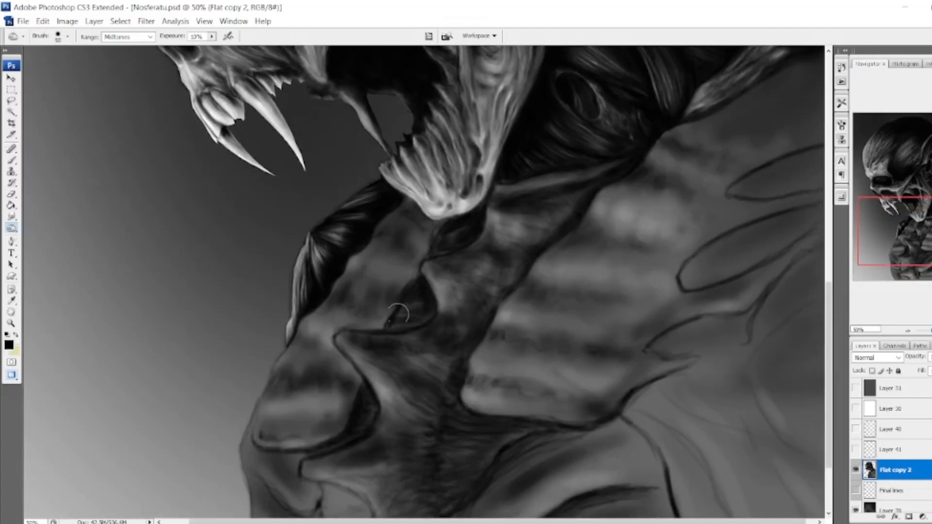
With a larger Burn brush, shade the front ridges from below the jaw down to the rounded ridge.
{"action": "key", "text": "bracketright"}
{"action": "key", "text": "bracketright"}
{"action": "key", "text": "bracketright"}
{"action": "key", "text": "bracketright"}
{"action": "key", "text": "bracketright"}
{"action": "key", "text": "bracketright"}
{"action": "key", "text": "bracketright"}
{"action": "mouse_move", "coordinate": [423, 229]}
{"action": "left_mouse_down"}
{"action": "mouse_move", "coordinate": [269, 404]}
{"action": "mouse_move", "coordinate": [306, 456]}
{"action": "mouse_move", "coordinate": [266, 449]}
{"action": "left_mouse_up"}
{"action": "mouse_move", "coordinate": [271, 464]}
{"action": "left_mouse_down"}
{"action": "mouse_move", "coordinate": [279, 362]}
{"action": "mouse_move", "coordinate": [298, 451]}
{"action": "left_mouse_up"}
With a small Burn brush, hatch striations inside the lower front hollow and darken its rim.
{"action": "key", "text": "bracketleft"}
{"action": "key", "text": "bracketleft"}
{"action": "key", "text": "bracketleft"}
{"action": "key", "text": "bracketleft"}
{"action": "key", "text": "bracketleft"}
{"action": "key", "text": "bracketleft"}
{"action": "key", "text": "bracketleft"}
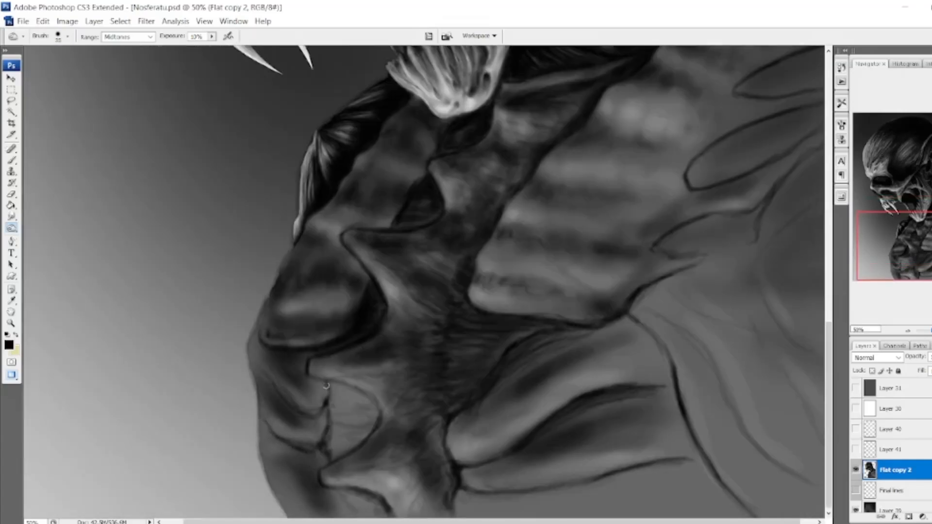
{"action": "mouse_move", "coordinate": [359, 394]}
{"action": "left_mouse_down"}
{"action": "mouse_move", "coordinate": [374, 407]}
{"action": "mouse_move", "coordinate": [350, 432]}
{"action": "left_mouse_up"}
{"action": "mouse_move", "coordinate": [335, 386]}
{"action": "left_mouse_down"}
{"action": "mouse_move", "coordinate": [340, 427]}
{"action": "mouse_move", "coordinate": [372, 399]}
{"action": "mouse_move", "coordinate": [381, 411]}
{"action": "left_mouse_up"}
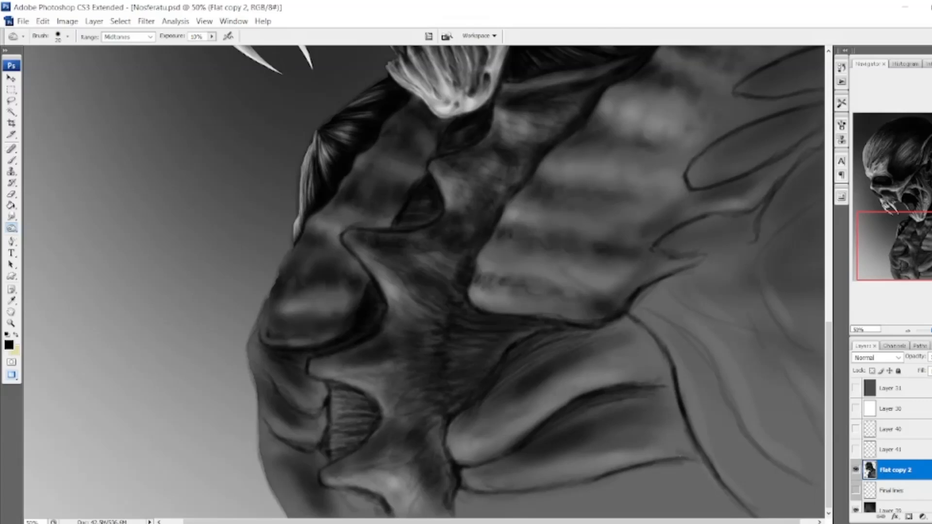
Burn shadows across the large lower folds up to their outer contour and deepen the lower front creases.
{"action": "mouse_move", "coordinate": [638, 322]}
{"action": "left_mouse_down"}
{"action": "mouse_move", "coordinate": [624, 374]}
{"action": "mouse_move", "coordinate": [610, 387]}
{"action": "mouse_move", "coordinate": [690, 437]}
{"action": "mouse_move", "coordinate": [634, 460]}
{"action": "mouse_move", "coordinate": [690, 441]}
{"action": "mouse_move", "coordinate": [573, 358]}
{"action": "mouse_move", "coordinate": [632, 383]}
{"action": "left_mouse_up"}
{"action": "mouse_move", "coordinate": [680, 412]}
{"action": "left_mouse_down"}
{"action": "mouse_move", "coordinate": [624, 468]}
{"action": "mouse_move", "coordinate": [505, 508]}
{"action": "left_mouse_up"}
{"action": "mouse_move", "coordinate": [279, 437]}
{"action": "left_mouse_down"}
{"action": "mouse_move", "coordinate": [302, 418]}
{"action": "mouse_move", "coordinate": [326, 521]}
{"action": "mouse_move", "coordinate": [340, 496]}
{"action": "mouse_move", "coordinate": [366, 492]}
{"action": "left_mouse_up"}
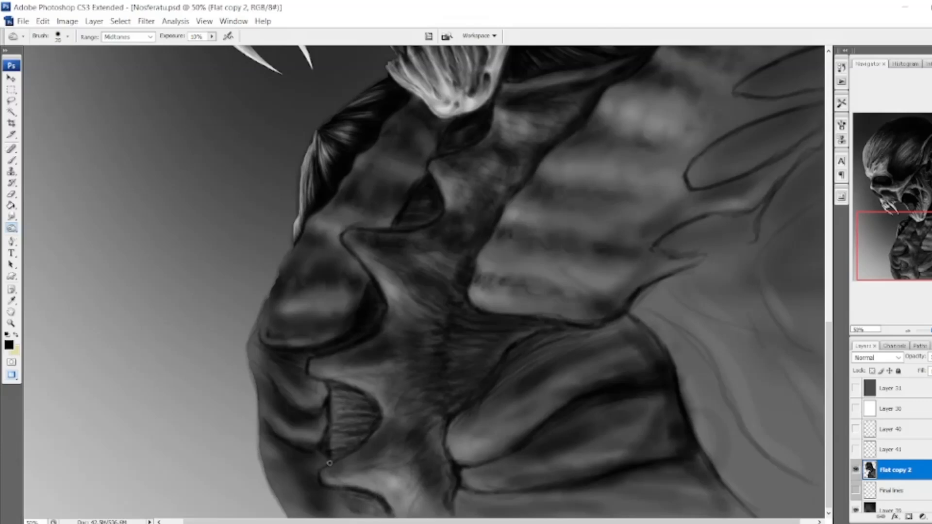
Darken the lower front hollow with a larger Burn brush and deepen the shadows on the neck column and lower folds.
{"action": "key", "text": "bracketright"}
{"action": "key", "text": "bracketright"}
{"action": "key", "text": "bracketright"}
{"action": "key", "text": "bracketright"}
{"action": "key", "text": "bracketright"}
{"action": "key", "text": "bracketright"}
{"action": "mouse_move", "coordinate": [344, 392]}
{"action": "left_mouse_down"}
{"action": "mouse_move", "coordinate": [337, 389]}
{"action": "mouse_move", "coordinate": [347, 445]}
{"action": "left_mouse_up"}
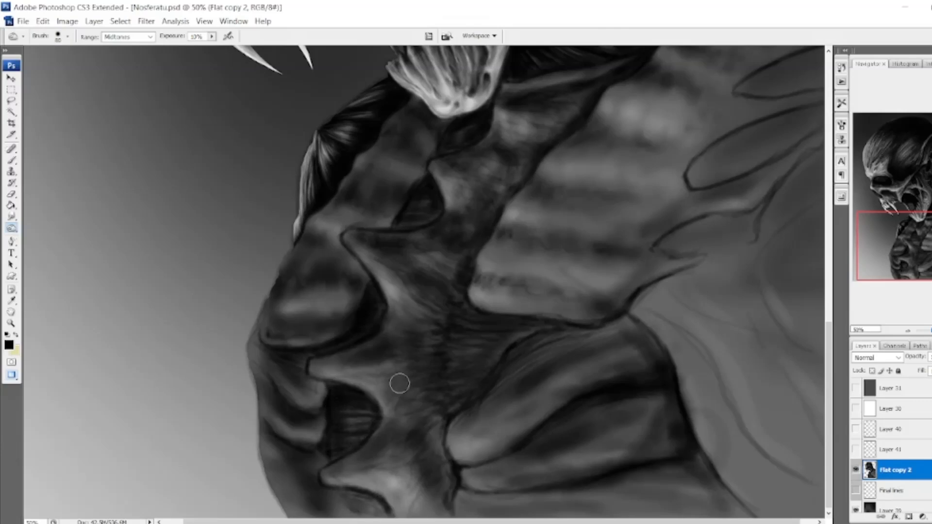
{"action": "mouse_move", "coordinate": [453, 365]}
{"action": "left_mouse_down"}
{"action": "mouse_move", "coordinate": [438, 406]}
{"action": "mouse_move", "coordinate": [408, 287]}
{"action": "mouse_move", "coordinate": [418, 508]}
{"action": "mouse_move", "coordinate": [512, 349]}
{"action": "mouse_move", "coordinate": [602, 369]}
{"action": "mouse_move", "coordinate": [589, 444]}
{"action": "mouse_move", "coordinate": [486, 456]}
{"action": "mouse_move", "coordinate": [450, 449]}
{"action": "mouse_move", "coordinate": [558, 383]}
{"action": "mouse_move", "coordinate": [459, 437]}
{"action": "mouse_move", "coordinate": [641, 418]}
{"action": "mouse_move", "coordinate": [517, 487]}
{"action": "left_mouse_up"}
{"action": "mouse_move", "coordinate": [290, 389]}
{"action": "left_mouse_down"}
{"action": "mouse_move", "coordinate": [350, 463]}
{"action": "mouse_move", "coordinate": [385, 482]}
{"action": "mouse_move", "coordinate": [445, 426]}
{"action": "left_mouse_up"}
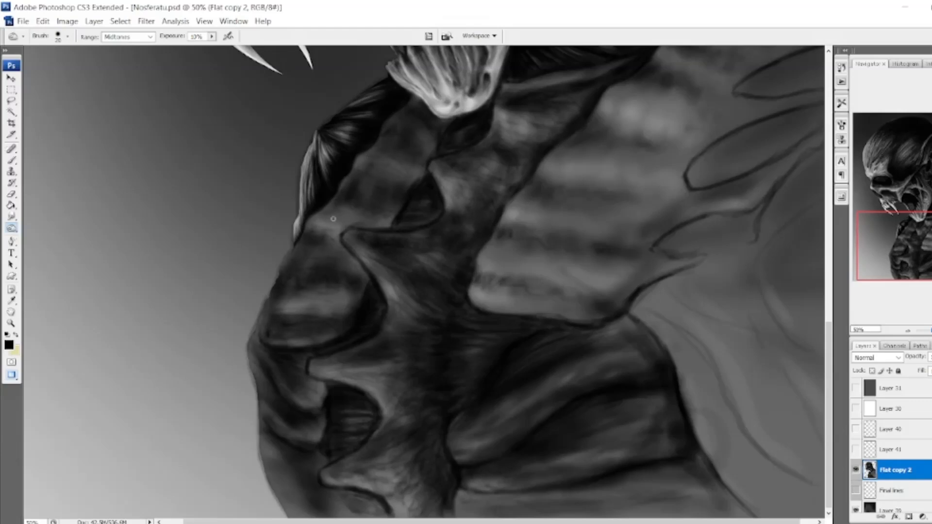
Burn texture into the upper front ridges and the dark bands of the large ribbed muscle.
{"action": "left_click_drag", "start_coordinate": [432, 129], "coordinate": [422, 171]}
{"action": "left_click_drag", "start_coordinate": [531, 190], "coordinate": [648, 217]}
{"action": "left_click_drag", "start_coordinate": [629, 142], "coordinate": [611, 205]}
Hatch dark lengthwise Burn strokes inside the two pointed ovals on the shoulder.
{"action": "left_click_drag", "start_coordinate": [794, 170], "coordinate": [777, 296]}
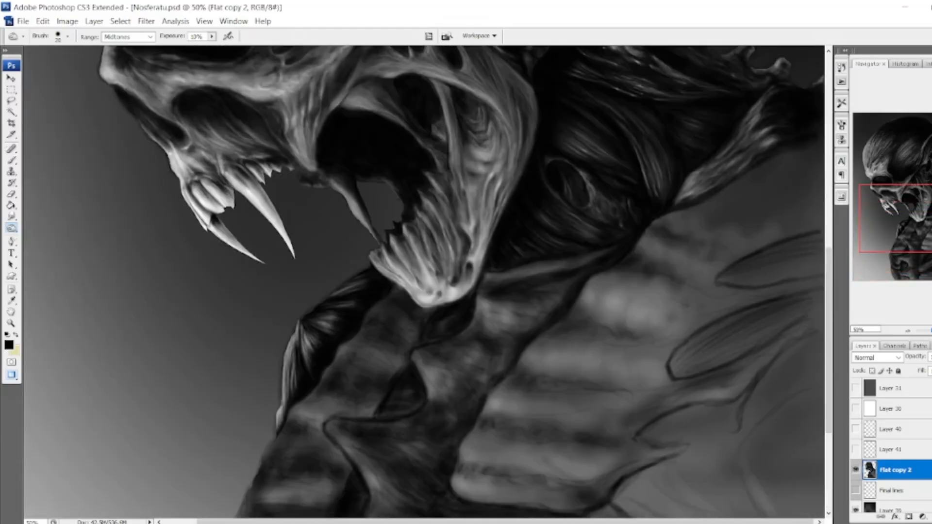
{"action": "mouse_move", "coordinate": [679, 362]}
{"action": "left_mouse_down"}
{"action": "mouse_move", "coordinate": [812, 315]}
{"action": "mouse_move", "coordinate": [750, 313]}
{"action": "left_mouse_up"}
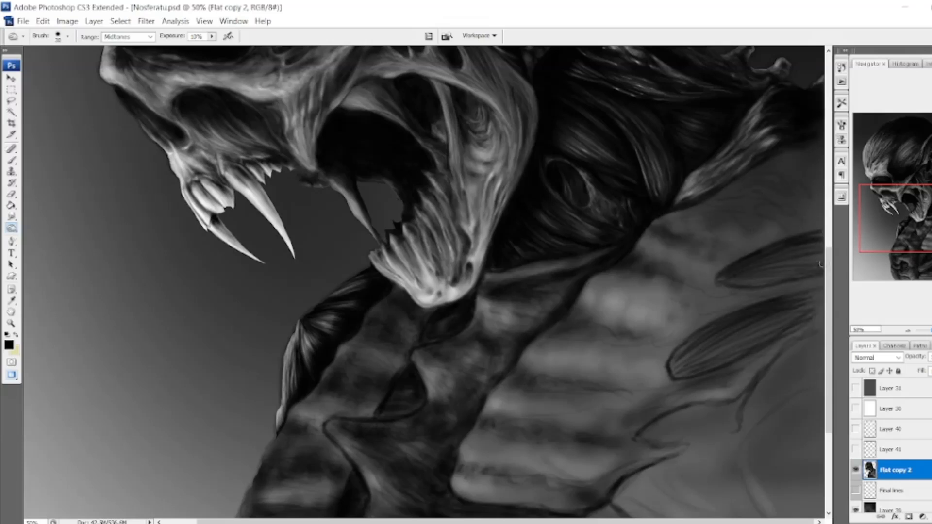
{"action": "left_click_drag", "start_coordinate": [809, 259], "coordinate": [734, 284]}
{"action": "mouse_move", "coordinate": [823, 291]}
{"action": "left_mouse_down"}
{"action": "mouse_move", "coordinate": [778, 327]}
{"action": "mouse_move", "coordinate": [830, 320]}
{"action": "left_mouse_up"}
{"action": "mouse_move", "coordinate": [796, 258]}
{"action": "left_mouse_down"}
{"action": "mouse_move", "coordinate": [768, 270]}
{"action": "mouse_move", "coordinate": [756, 318]}
{"action": "left_mouse_up"}
{"action": "left_click_drag", "start_coordinate": [705, 283], "coordinate": [685, 295]}
With a larger Burn brush, darken the two pointed ovals and the shoulder area around them.
{"action": "key", "text": "]"}
{"action": "key", "text": "]"}
{"action": "key", "text": "]"}
{"action": "key", "text": "]"}
{"action": "key", "text": "]"}
{"action": "key", "text": "]"}
{"action": "key", "text": "]"}
{"action": "key", "text": "]"}
{"action": "left_click_drag", "start_coordinate": [808, 114], "coordinate": [801, 226]}
{"action": "left_click_drag", "start_coordinate": [810, 248], "coordinate": [666, 333]}
{"action": "scroll", "coordinate": [746, 236], "scroll_direction": "up", "scroll_amount": 3}
{"action": "left_click_drag", "start_coordinate": [731, 340], "coordinate": [633, 393]}
Deepen the dark bands across the large ribbed muscle with the Burn tool, reducing the brush size for the finer strokes.
{"action": "scroll", "coordinate": [626, 379], "scroll_direction": "down", "scroll_amount": 3}
{"action": "left_click_drag", "start_coordinate": [539, 335], "coordinate": [644, 350]}
{"action": "key", "text": "["}
{"action": "key", "text": "["}
{"action": "key", "text": "["}
{"action": "key", "text": "["}
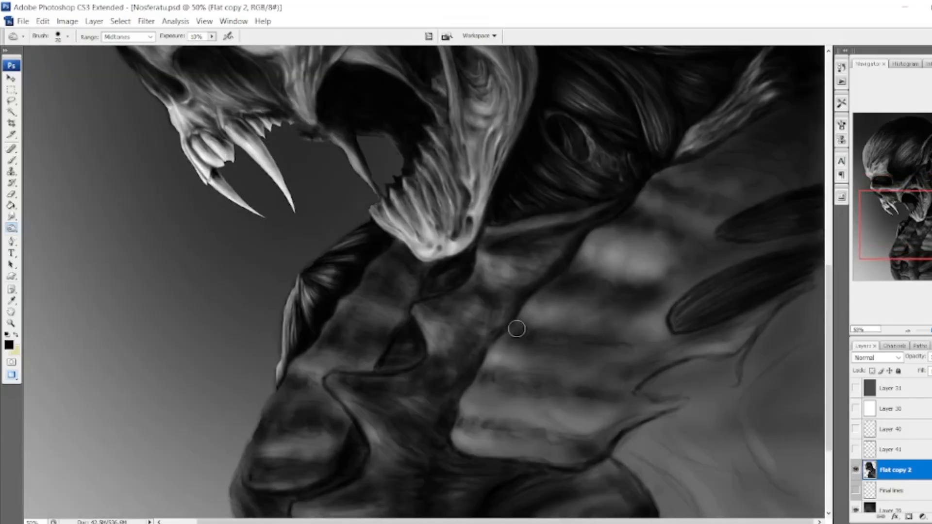
{"action": "left_click_drag", "start_coordinate": [581, 332], "coordinate": [662, 333]}
With a 30 px Burn brush, shape and fill the third pointed hollow below the two shoulder ovals.
{"action": "left_click_drag", "start_coordinate": [802, 353], "coordinate": [779, 473]}
{"action": "mouse_move", "coordinate": [807, 294]}
{"action": "left_mouse_down"}
{"action": "mouse_move", "coordinate": [754, 337]}
{"action": "mouse_move", "coordinate": [740, 369]}
{"action": "left_mouse_up"}
{"action": "left_click_drag", "start_coordinate": [815, 310], "coordinate": [738, 396]}
{"action": "left_click_drag", "start_coordinate": [777, 364], "coordinate": [735, 403]}
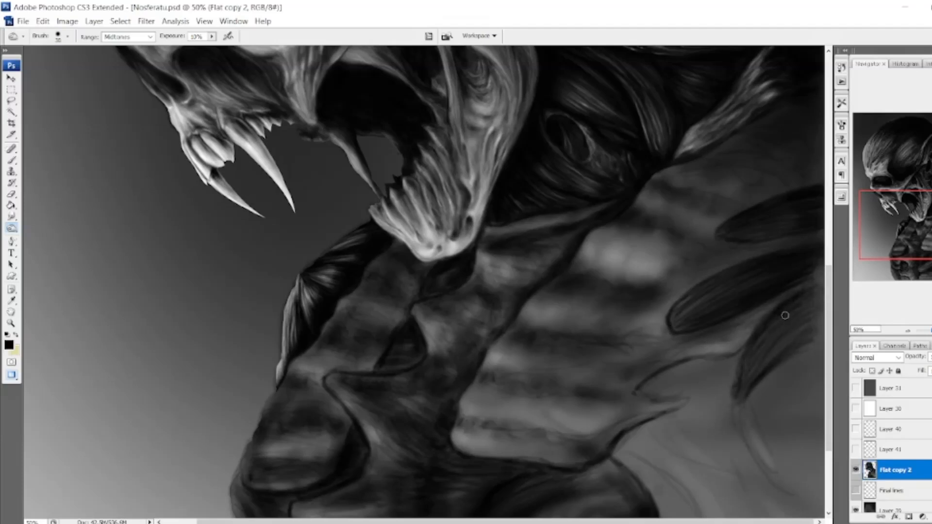
{"action": "left_click_drag", "start_coordinate": [811, 321], "coordinate": [738, 398]}
{"action": "left_click_drag", "start_coordinate": [820, 272], "coordinate": [785, 285]}
Enlarge the Burn brush and darken the upper shoulder above the pointed ovals.
{"action": "key", "text": "]"}
{"action": "key", "text": "]"}
{"action": "key", "text": "]"}
{"action": "key", "text": "]"}
{"action": "key", "text": "]"}
{"action": "key", "text": "]"}
{"action": "key", "text": "]"}
{"action": "key", "text": "]"}
{"action": "key", "text": "]"}
{"action": "key", "text": "]"}
{"action": "mouse_move", "coordinate": [809, 171]}
{"action": "left_mouse_down"}
{"action": "mouse_move", "coordinate": [818, 226]}
{"action": "mouse_move", "coordinate": [716, 362]}
{"action": "mouse_move", "coordinate": [733, 162]}
{"action": "left_mouse_up"}
With a 25 px Burn brush, define the pointed shape beside the third hollow and refine the tips of the shoulder ovals.
{"action": "key", "text": "["}
{"action": "key", "text": "["}
{"action": "key", "text": "["}
{"action": "key", "text": "["}
{"action": "key", "text": "["}
{"action": "key", "text": "["}
{"action": "key", "text": "["}
{"action": "key", "text": "["}
{"action": "left_click_drag", "start_coordinate": [728, 209], "coordinate": [707, 212]}
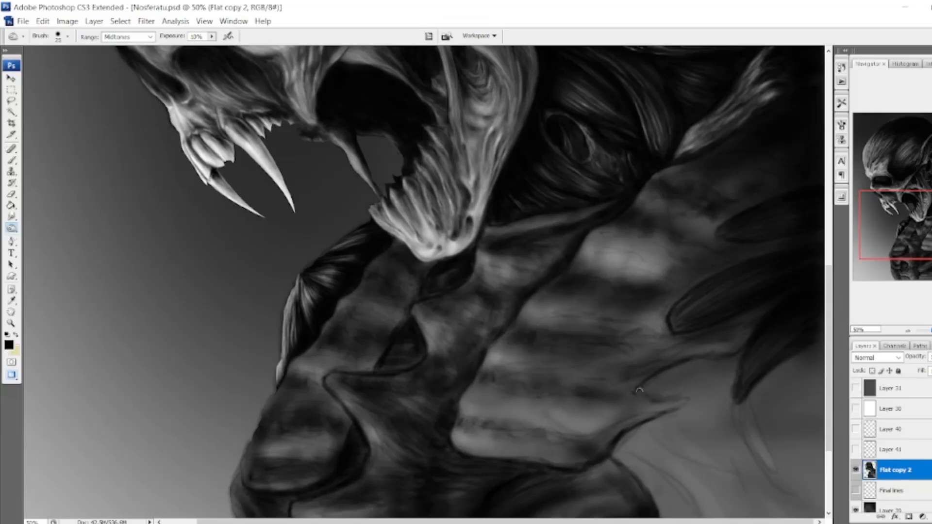
{"action": "left_click_drag", "start_coordinate": [718, 357], "coordinate": [642, 390]}
{"action": "mouse_move", "coordinate": [656, 379]}
{"action": "left_mouse_down"}
{"action": "mouse_move", "coordinate": [704, 360]}
{"action": "mouse_move", "coordinate": [726, 382]}
{"action": "left_mouse_up"}
{"action": "left_click_drag", "start_coordinate": [740, 355], "coordinate": [682, 363]}
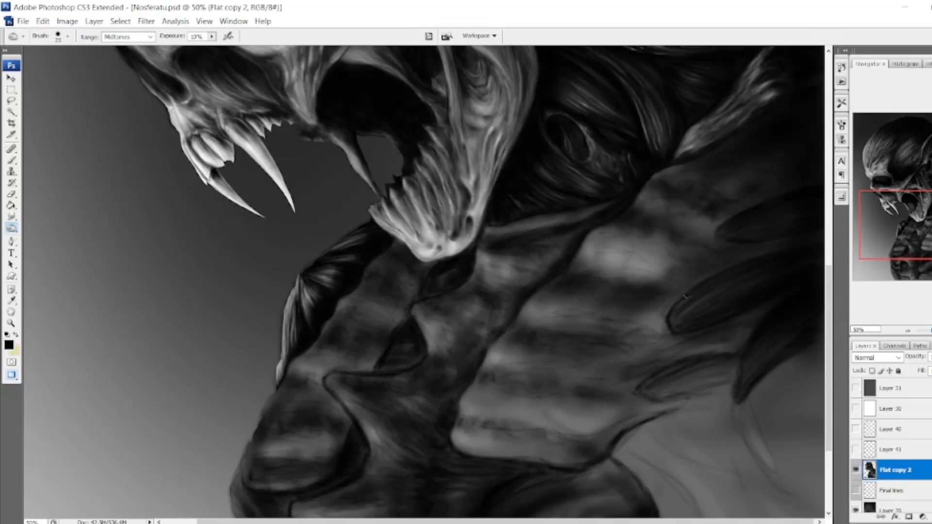
{"action": "left_click_drag", "start_coordinate": [685, 296], "coordinate": [678, 314]}
With a 400 px Burn brush, darken the outer shoulder and the lower muscle folds broadly.
{"action": "key", "text": "]"}
{"action": "key", "text": "]"}
{"action": "key", "text": "]"}
{"action": "key", "text": "]"}
{"action": "key", "text": "]"}
{"action": "key", "text": "]"}
{"action": "key", "text": "]"}
{"action": "key", "text": "]"}
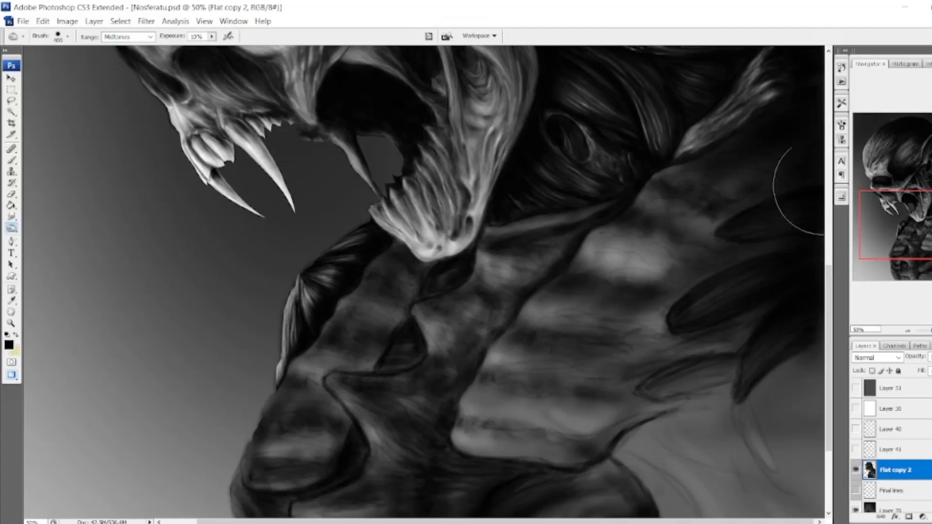
{"action": "scroll", "coordinate": [609, 339], "scroll_direction": "down", "scroll_amount": 3}
{"action": "mouse_move", "coordinate": [625, 370]}
{"action": "left_mouse_down"}
{"action": "mouse_move", "coordinate": [595, 447]}
{"action": "mouse_move", "coordinate": [699, 479]}
{"action": "mouse_move", "coordinate": [634, 509]}
{"action": "mouse_move", "coordinate": [711, 505]}
{"action": "mouse_move", "coordinate": [291, 507]}
{"action": "left_mouse_up"}
With a 100 px Burn brush, darken the lowest front ridge at the base of the neck.
{"action": "key", "text": "["}
{"action": "key", "text": "["}
{"action": "key", "text": "["}
{"action": "key", "text": "["}
{"action": "key", "text": "["}
{"action": "key", "text": "["}
{"action": "key", "text": "["}
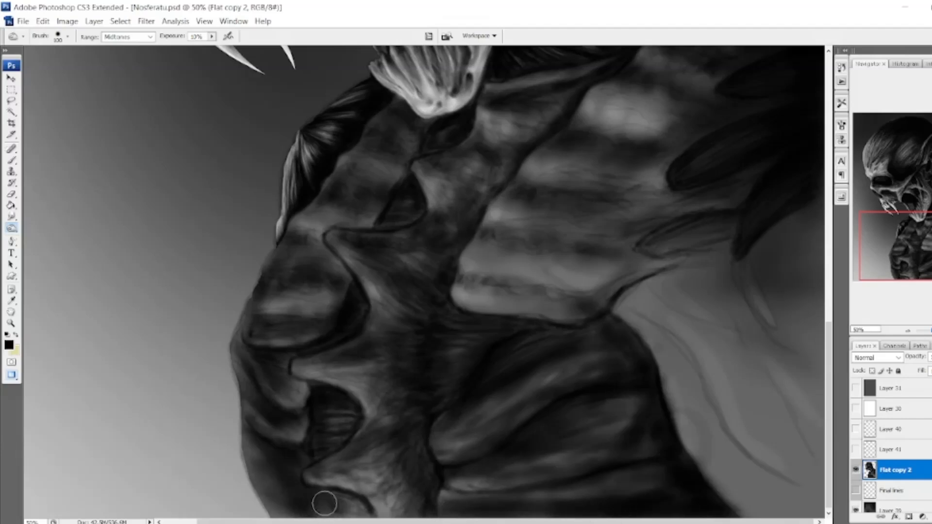
{"action": "mouse_move", "coordinate": [351, 500]}
{"action": "left_mouse_down"}
{"action": "mouse_move", "coordinate": [314, 490]}
{"action": "mouse_move", "coordinate": [241, 375]}
{"action": "mouse_move", "coordinate": [301, 455]}
{"action": "mouse_move", "coordinate": [298, 473]}
{"action": "mouse_move", "coordinate": [268, 474]}
{"action": "left_mouse_up"}
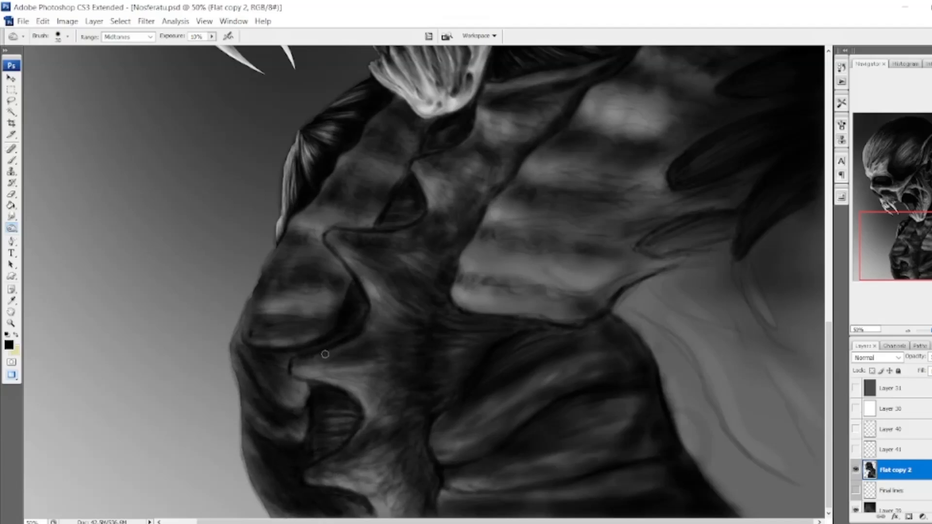
Refine the neck column's highlights and add fine dark texture to the front ridges with a small Burn brush.
{"action": "left_click_drag", "start_coordinate": [300, 365], "coordinate": [363, 376]}
{"action": "left_click_drag", "start_coordinate": [413, 249], "coordinate": [418, 265]}
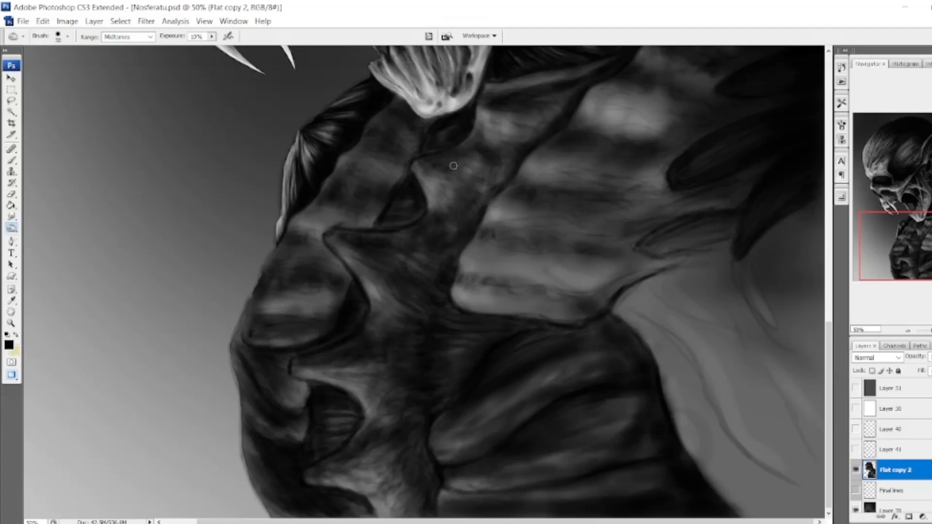
{"action": "left_click_drag", "start_coordinate": [453, 166], "coordinate": [477, 178]}
{"action": "left_click_drag", "start_coordinate": [329, 235], "coordinate": [343, 237]}
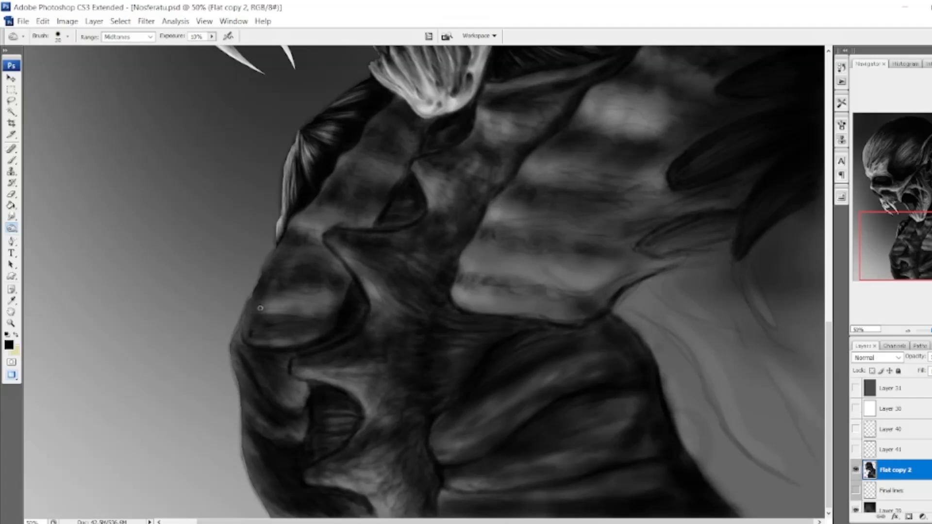
{"action": "left_click_drag", "start_coordinate": [266, 297], "coordinate": [337, 294]}
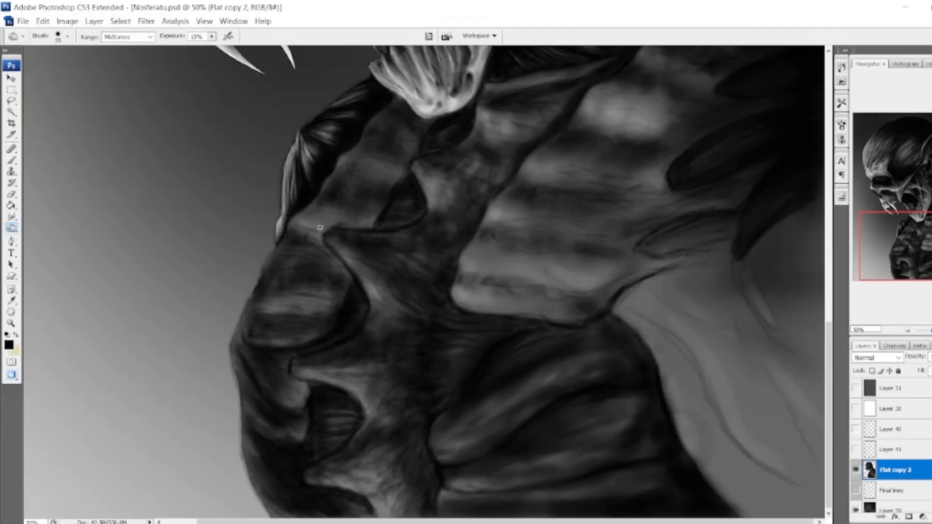
{"action": "left_click_drag", "start_coordinate": [404, 124], "coordinate": [397, 143]}
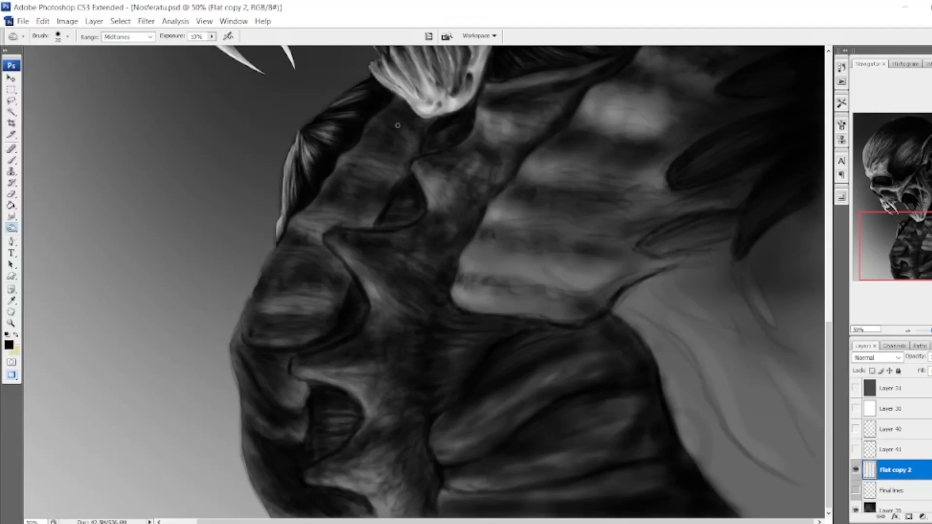
With a small Burn brush, work fine dark streaks into the bands of the broad shoulder muscle.
{"action": "mouse_move", "coordinate": [455, 300]}
{"action": "left_mouse_down"}
{"action": "mouse_move", "coordinate": [573, 314]}
{"action": "mouse_move", "coordinate": [489, 296]}
{"action": "left_mouse_up"}
{"action": "mouse_move", "coordinate": [480, 268]}
{"action": "left_mouse_down"}
{"action": "mouse_move", "coordinate": [594, 294]}
{"action": "mouse_move", "coordinate": [595, 261]}
{"action": "left_mouse_up"}
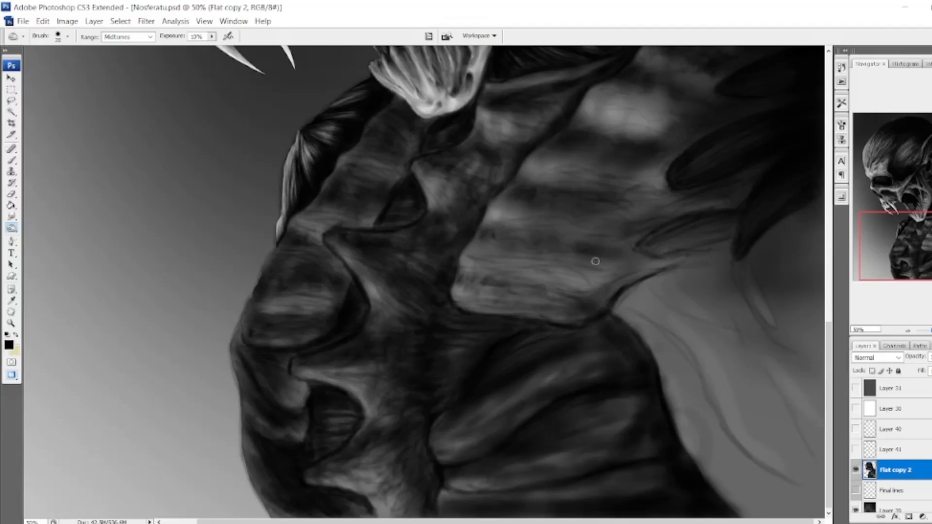
{"action": "scroll", "coordinate": [688, 260], "scroll_direction": "up", "scroll_amount": 3}
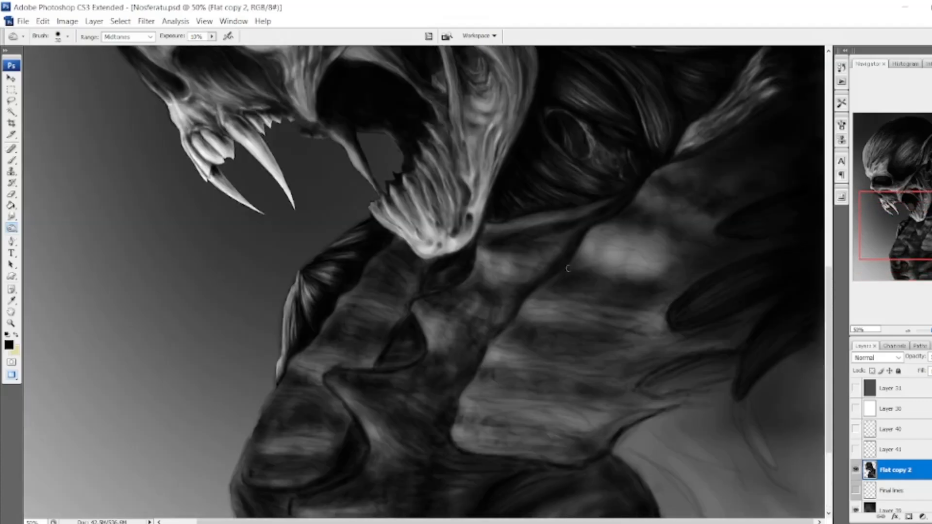
{"action": "left_click_drag", "start_coordinate": [626, 241], "coordinate": [710, 223]}
{"action": "left_click_drag", "start_coordinate": [674, 174], "coordinate": [714, 196]}
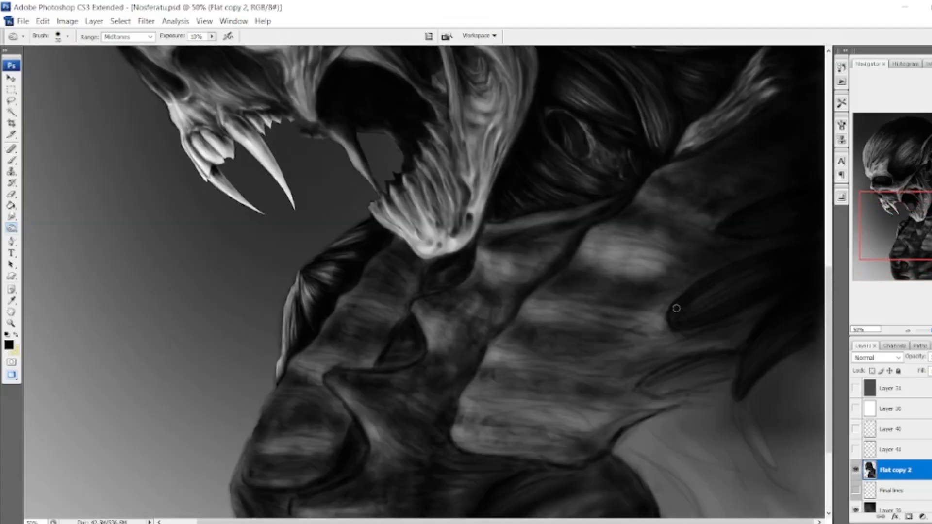
Darken the lower bands of the shoulder muscle and the strands beneath the shoulder ovals, starting with a 40 px Burn brush.
{"action": "scroll", "coordinate": [568, 327], "scroll_direction": "down", "scroll_amount": 1}
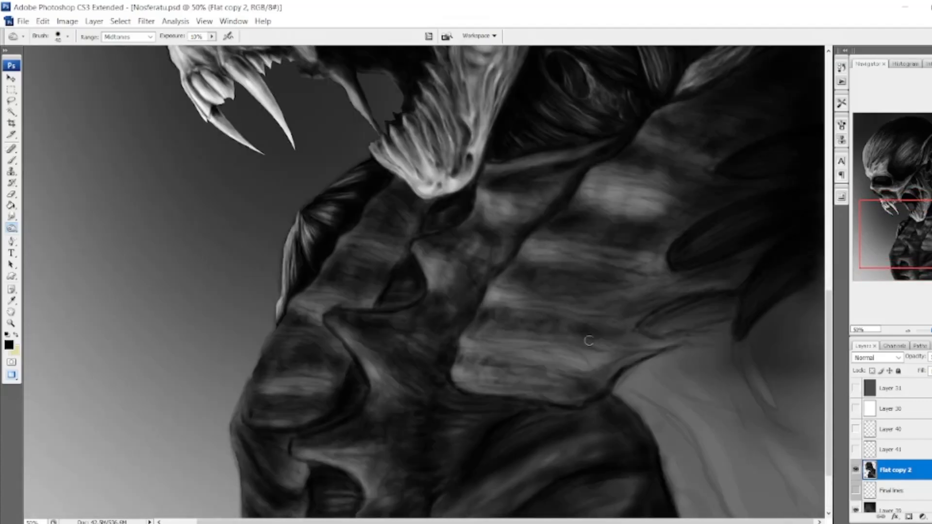
{"action": "left_click_drag", "start_coordinate": [568, 385], "coordinate": [465, 370]}
{"action": "left_click_drag", "start_coordinate": [496, 324], "coordinate": [585, 336]}
{"action": "left_click_drag", "start_coordinate": [618, 295], "coordinate": [677, 289]}
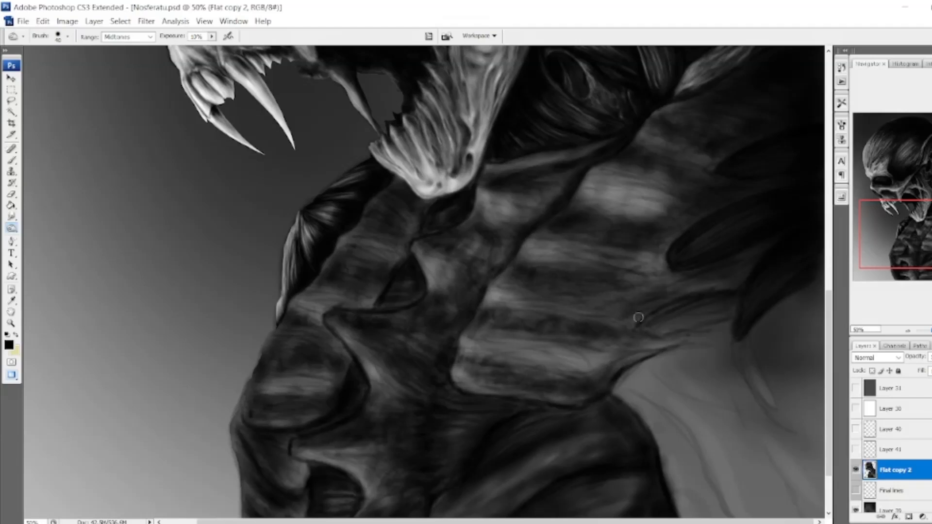
{"action": "left_click_drag", "start_coordinate": [639, 316], "coordinate": [694, 332]}
{"action": "mouse_move", "coordinate": [682, 272]}
{"action": "left_mouse_down"}
{"action": "mouse_move", "coordinate": [569, 235]}
{"action": "mouse_move", "coordinate": [634, 248]}
{"action": "mouse_move", "coordinate": [504, 272]}
{"action": "mouse_move", "coordinate": [672, 274]}
{"action": "mouse_move", "coordinate": [680, 334]}
{"action": "mouse_move", "coordinate": [512, 356]}
{"action": "mouse_move", "coordinate": [645, 200]}
{"action": "mouse_move", "coordinate": [704, 223]}
{"action": "mouse_move", "coordinate": [478, 413]}
{"action": "mouse_move", "coordinate": [651, 327]}
{"action": "left_mouse_up"}
{"action": "scroll", "coordinate": [515, 352], "scroll_direction": "up", "scroll_amount": 1}
{"action": "scroll", "coordinate": [651, 327], "scroll_direction": "down", "scroll_amount": 2}
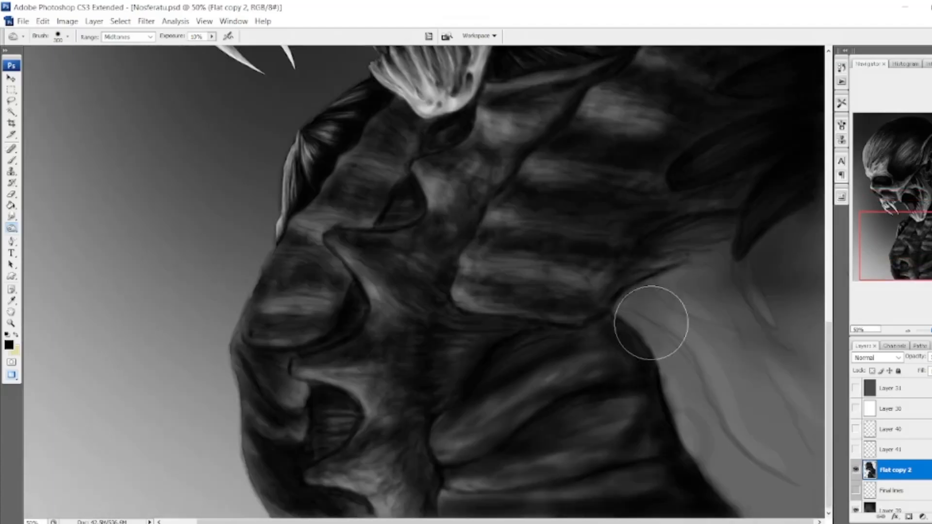
With small Burn brushes of about 25 to 45 px, deepen the grooves of the lower shoulder folds and the lower front hollow.
{"action": "key", "text": "bracketleft"}
{"action": "key", "text": "bracketleft"}
{"action": "key", "text": "bracketleft"}
{"action": "key", "text": "bracketleft"}
{"action": "key", "text": "bracketleft"}
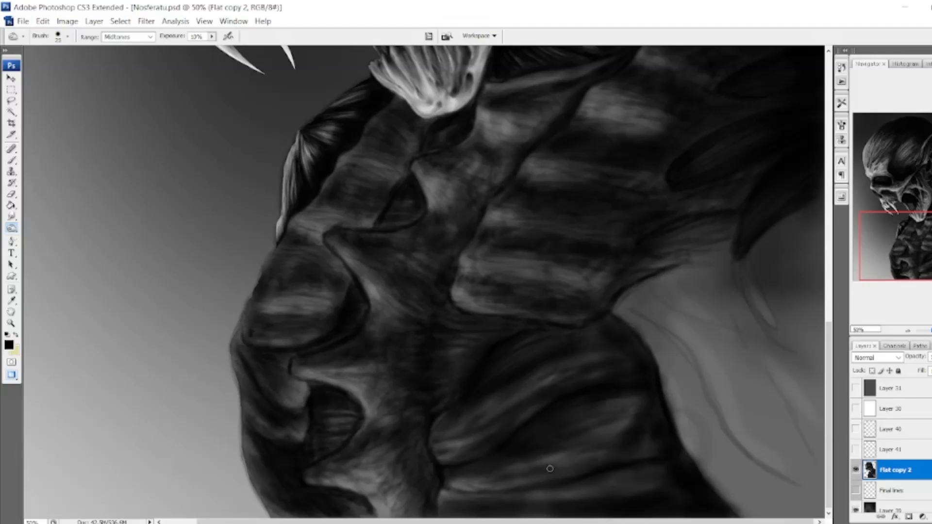
{"action": "mouse_move", "coordinate": [456, 492]}
{"action": "left_mouse_down"}
{"action": "mouse_move", "coordinate": [626, 483]}
{"action": "mouse_move", "coordinate": [439, 505]}
{"action": "left_mouse_up"}
{"action": "mouse_move", "coordinate": [457, 470]}
{"action": "left_mouse_down"}
{"action": "mouse_move", "coordinate": [558, 420]}
{"action": "mouse_move", "coordinate": [628, 412]}
{"action": "mouse_move", "coordinate": [437, 427]}
{"action": "mouse_move", "coordinate": [349, 392]}
{"action": "left_mouse_up"}
{"action": "mouse_move", "coordinate": [264, 405]}
{"action": "left_mouse_down"}
{"action": "mouse_move", "coordinate": [240, 349]}
{"action": "mouse_move", "coordinate": [283, 419]}
{"action": "left_mouse_up"}
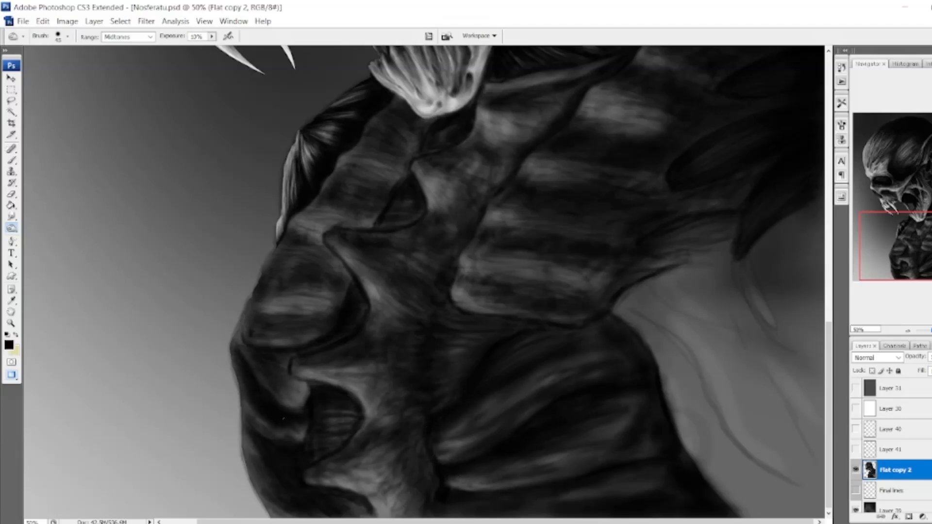
{"action": "left_click_drag", "start_coordinate": [308, 460], "coordinate": [238, 352]}
{"action": "mouse_move", "coordinate": [300, 348]}
{"action": "left_mouse_down"}
{"action": "mouse_move", "coordinate": [299, 387]}
{"action": "mouse_move", "coordinate": [322, 412]}
{"action": "mouse_move", "coordinate": [334, 447]}
{"action": "left_mouse_up"}
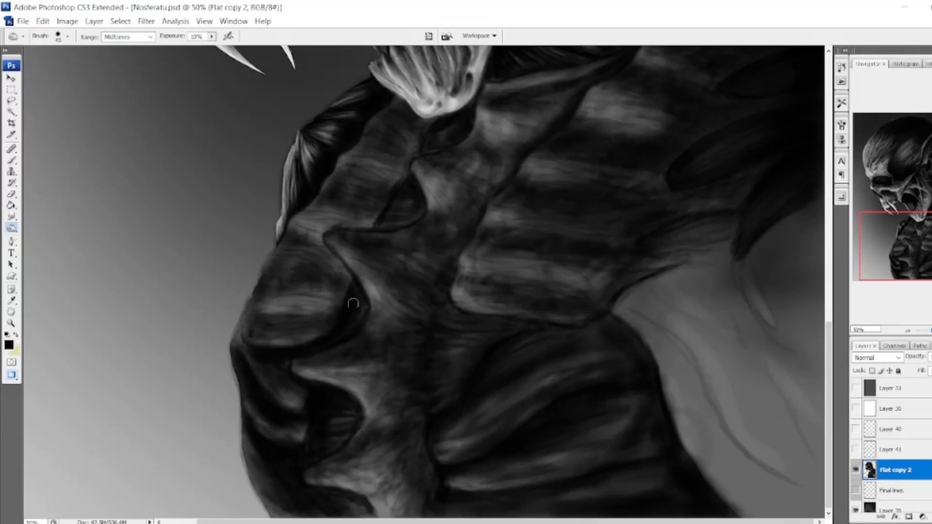
With a larger Burn brush, darken the front neck ridges from below the jaw down to the rounded ridge.
{"action": "mouse_move", "coordinate": [404, 129]}
{"action": "left_mouse_down"}
{"action": "mouse_move", "coordinate": [398, 208]}
{"action": "mouse_move", "coordinate": [407, 133]}
{"action": "mouse_move", "coordinate": [391, 204]}
{"action": "mouse_move", "coordinate": [335, 272]}
{"action": "mouse_move", "coordinate": [296, 228]}
{"action": "left_mouse_up"}
{"action": "key", "text": "bracketleft"}
{"action": "key", "text": "bracketleft"}
{"action": "key", "text": "bracketleft"}
{"action": "mouse_move", "coordinate": [311, 301]}
{"action": "left_mouse_down"}
{"action": "mouse_move", "coordinate": [327, 227]}
{"action": "mouse_move", "coordinate": [289, 321]}
{"action": "left_mouse_up"}
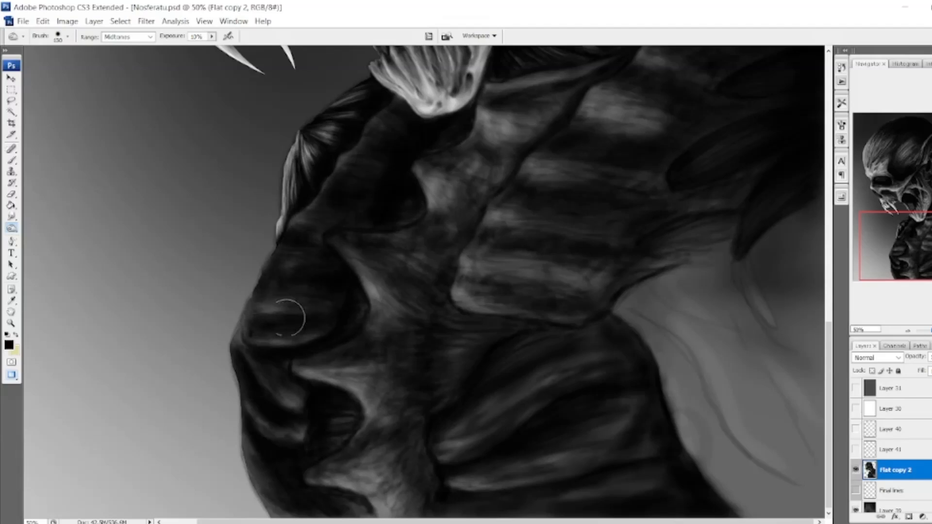
With a 25 px Dodge brush at 20% exposure, paint streaked highlights across the rounded front ridge of the neck.
{"action": "left_click_drag", "start_coordinate": [876, 234], "coordinate": [876, 217]}
{"action": "right_click", "coordinate": [11, 228]}
{"action": "left_click", "coordinate": [43, 230]}
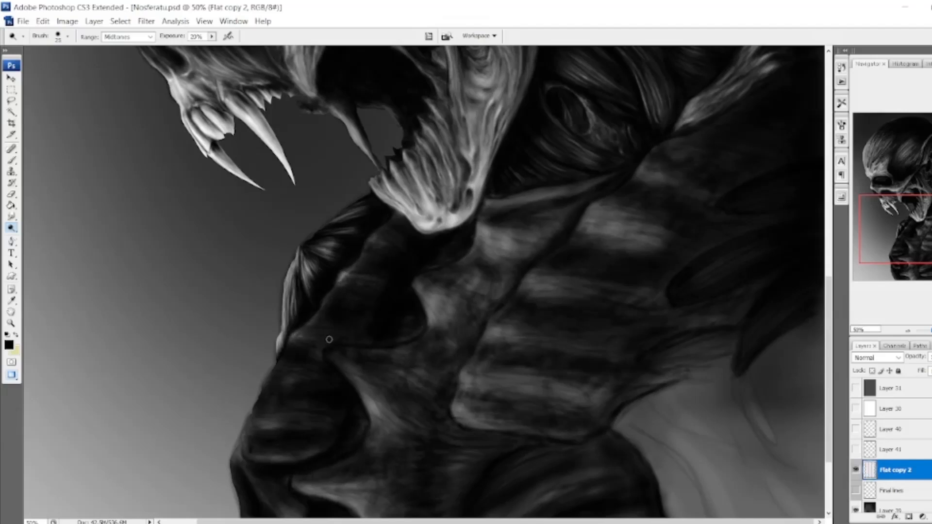
{"action": "left_click_drag", "start_coordinate": [278, 427], "coordinate": [252, 422]}
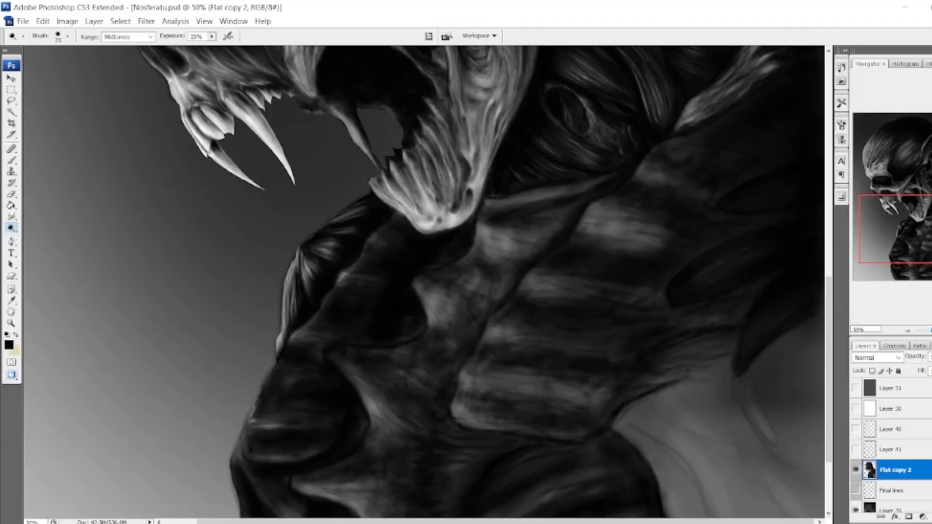
{"action": "left_click_drag", "start_coordinate": [313, 384], "coordinate": [278, 374]}
{"action": "left_click_drag", "start_coordinate": [259, 418], "coordinate": [274, 417]}
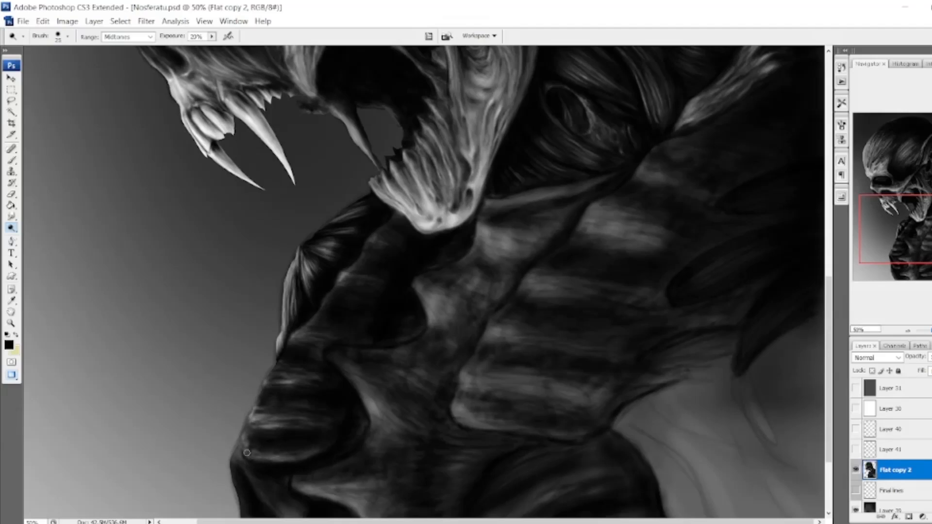
{"action": "left_click_drag", "start_coordinate": [247, 453], "coordinate": [256, 446]}
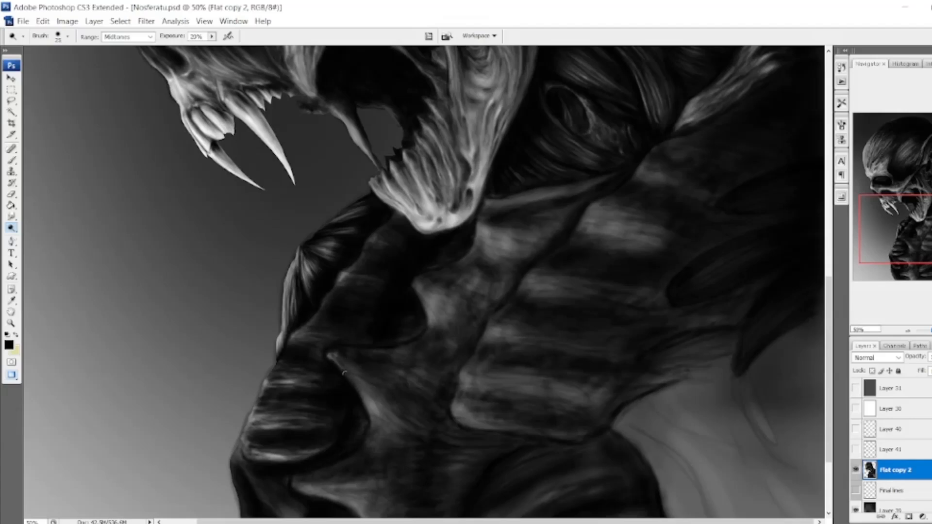
Dodge fine highlights onto the upper pointed ridges beside the hollows and the muscle edge below the jaw.
{"action": "left_click_drag", "start_coordinate": [344, 373], "coordinate": [428, 416]}
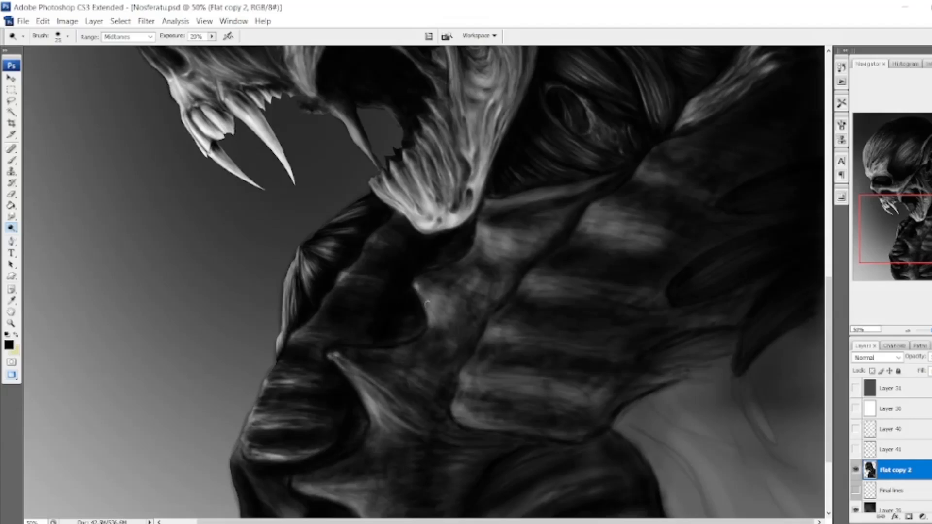
{"action": "mouse_move", "coordinate": [427, 304]}
{"action": "left_mouse_down"}
{"action": "mouse_move", "coordinate": [440, 332]}
{"action": "mouse_move", "coordinate": [429, 299]}
{"action": "left_mouse_up"}
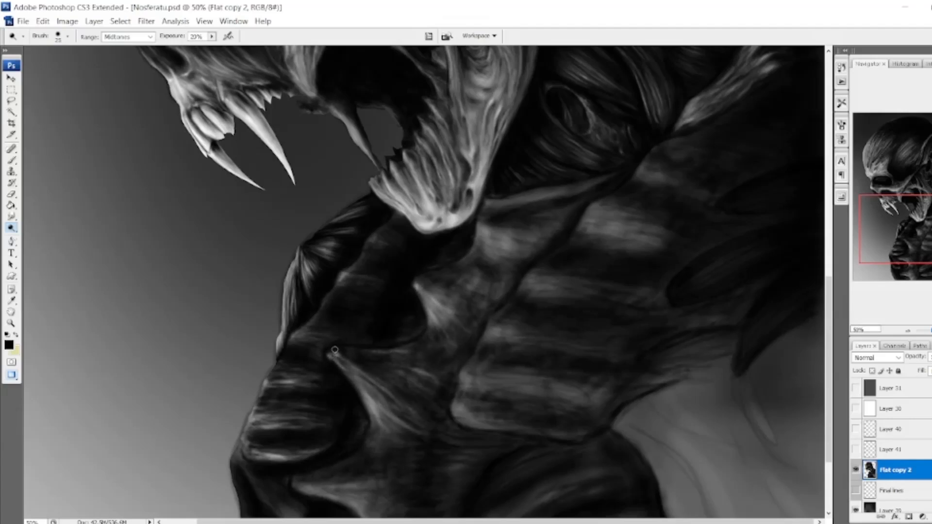
{"action": "mouse_move", "coordinate": [499, 247]}
{"action": "left_mouse_down"}
{"action": "mouse_move", "coordinate": [483, 224]}
{"action": "mouse_move", "coordinate": [510, 256]}
{"action": "left_mouse_up"}
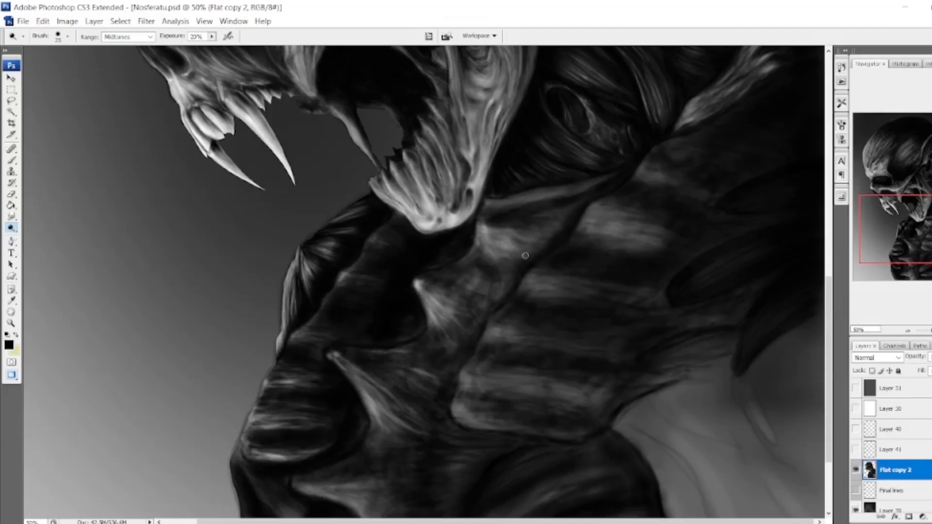
{"action": "left_click_drag", "start_coordinate": [522, 203], "coordinate": [508, 209]}
{"action": "left_click_drag", "start_coordinate": [488, 288], "coordinate": [440, 274]}
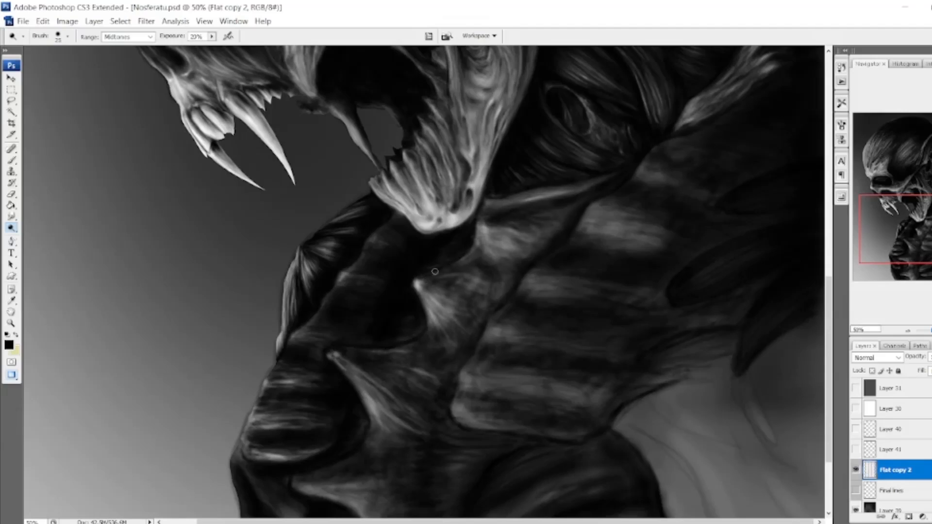
Brighten the tips of the lower pointed ridges and fan fine Dodge streaks out into the neck column.
{"action": "scroll", "coordinate": [432, 291], "scroll_direction": "down", "scroll_amount": 3}
{"action": "mouse_move", "coordinate": [331, 292]}
{"action": "left_mouse_down"}
{"action": "mouse_move", "coordinate": [365, 330]}
{"action": "mouse_move", "coordinate": [422, 362]}
{"action": "left_mouse_up"}
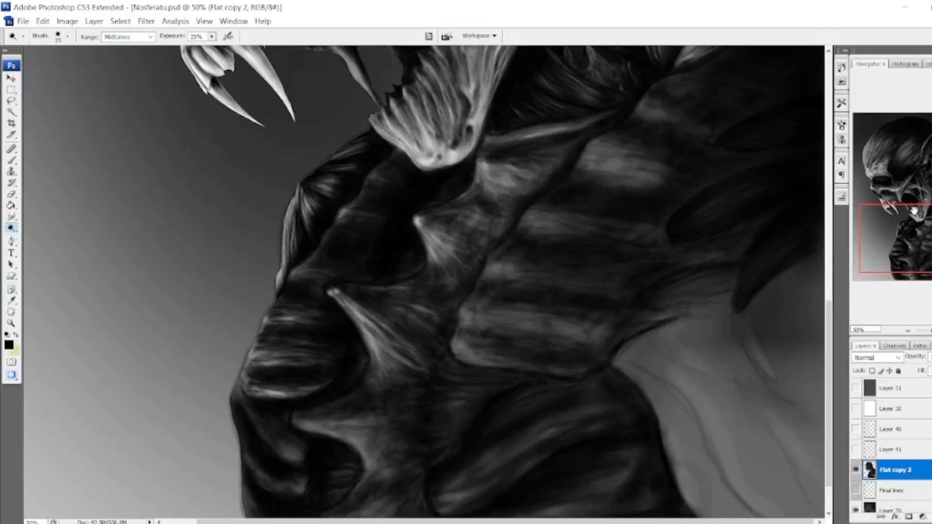
{"action": "scroll", "coordinate": [300, 373], "scroll_direction": "down", "scroll_amount": 3}
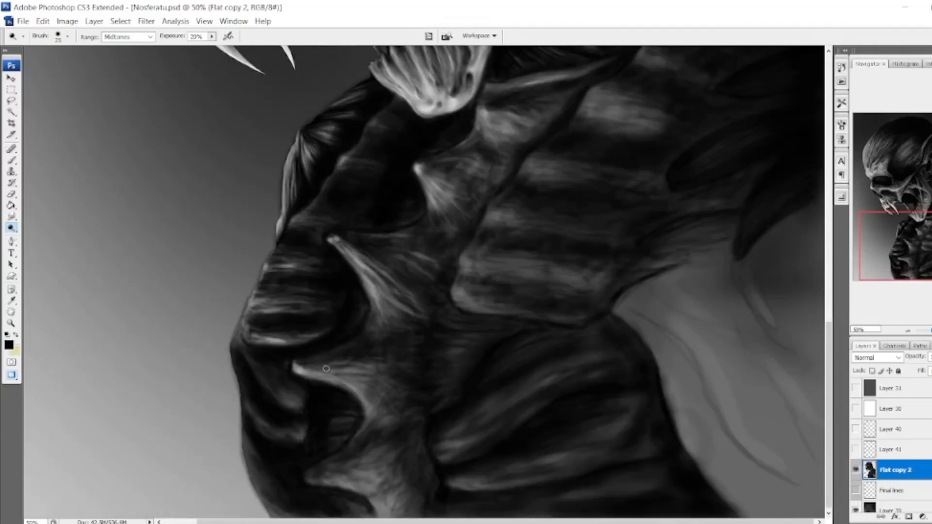
{"action": "left_click_drag", "start_coordinate": [326, 368], "coordinate": [418, 406]}
{"action": "left_click_drag", "start_coordinate": [318, 377], "coordinate": [418, 396]}
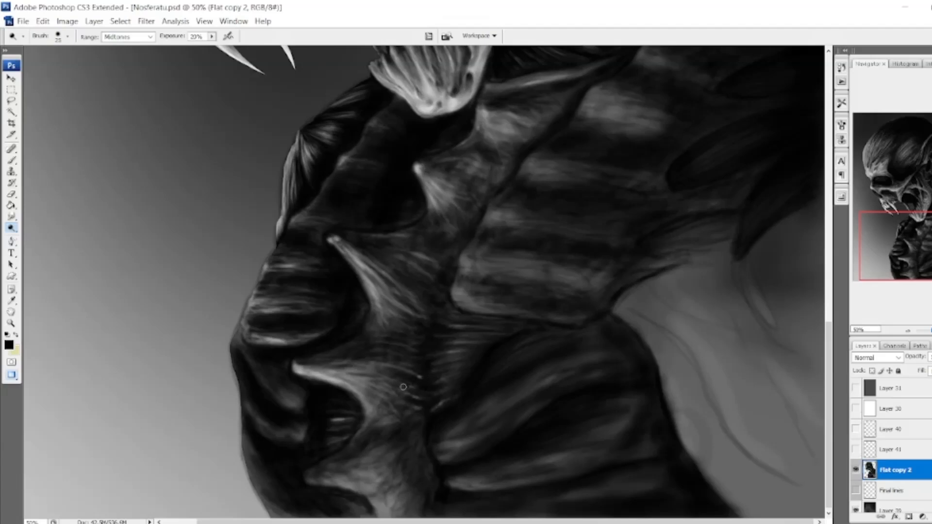
{"action": "mouse_move", "coordinate": [403, 387]}
{"action": "left_mouse_down"}
{"action": "mouse_move", "coordinate": [431, 404]}
{"action": "mouse_move", "coordinate": [410, 414]}
{"action": "left_mouse_up"}
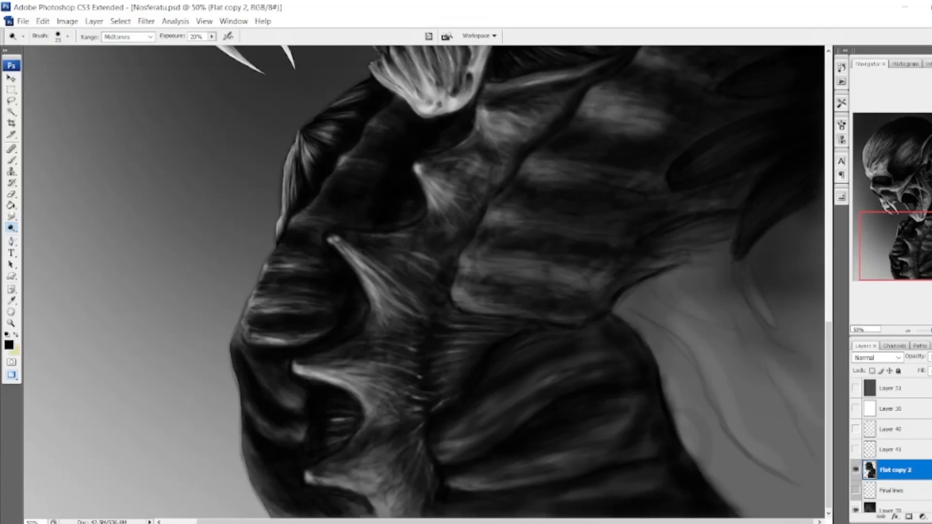
{"action": "mouse_move", "coordinate": [316, 478]}
{"action": "left_mouse_down"}
{"action": "mouse_move", "coordinate": [389, 505]}
{"action": "mouse_move", "coordinate": [369, 461]}
{"action": "mouse_move", "coordinate": [384, 510]}
{"action": "mouse_move", "coordinate": [335, 460]}
{"action": "left_mouse_up"}
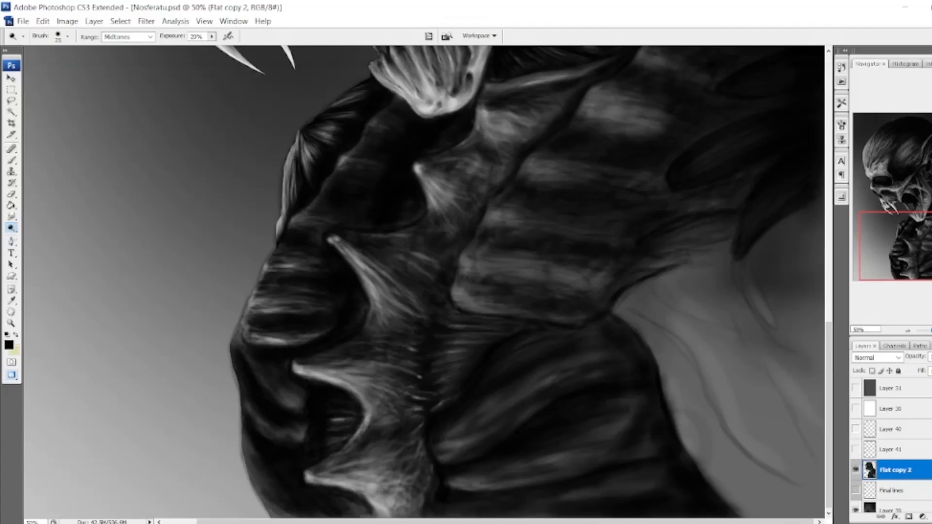
Extend the Dodge streaks around the middle pointed ridge and highlight the curved folds along the lower front.
{"action": "left_click_drag", "start_coordinate": [370, 289], "coordinate": [369, 342]}
{"action": "mouse_move", "coordinate": [391, 250]}
{"action": "left_mouse_down"}
{"action": "mouse_move", "coordinate": [427, 209]}
{"action": "mouse_move", "coordinate": [456, 313]}
{"action": "left_mouse_up"}
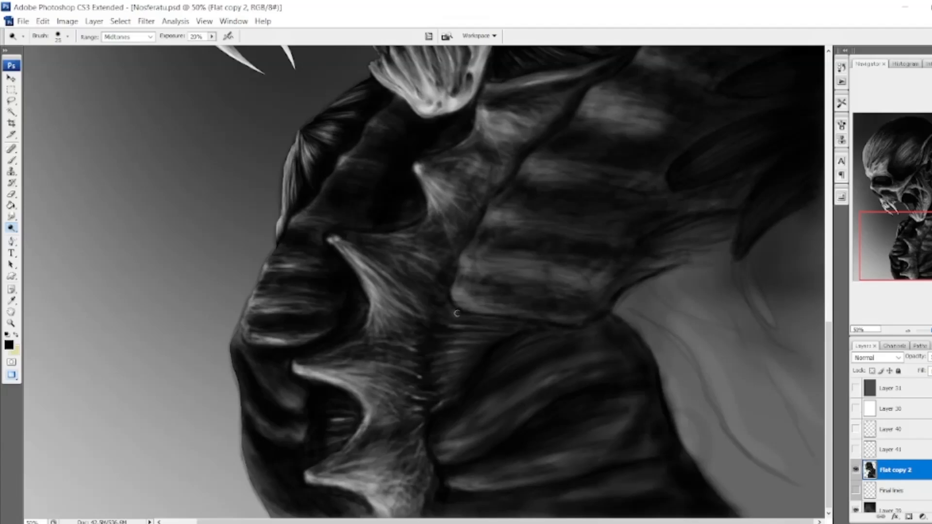
{"action": "mouse_move", "coordinate": [293, 397]}
{"action": "left_mouse_down"}
{"action": "mouse_move", "coordinate": [258, 378]}
{"action": "mouse_move", "coordinate": [244, 345]}
{"action": "left_mouse_up"}
{"action": "mouse_move", "coordinate": [298, 438]}
{"action": "left_mouse_down"}
{"action": "mouse_move", "coordinate": [246, 397]}
{"action": "mouse_move", "coordinate": [279, 437]}
{"action": "mouse_move", "coordinate": [241, 383]}
{"action": "left_mouse_up"}
{"action": "mouse_move", "coordinate": [246, 456]}
{"action": "left_mouse_down"}
{"action": "mouse_move", "coordinate": [288, 514]}
{"action": "mouse_move", "coordinate": [248, 441]}
{"action": "mouse_move", "coordinate": [291, 510]}
{"action": "mouse_move", "coordinate": [351, 511]}
{"action": "left_mouse_up"}
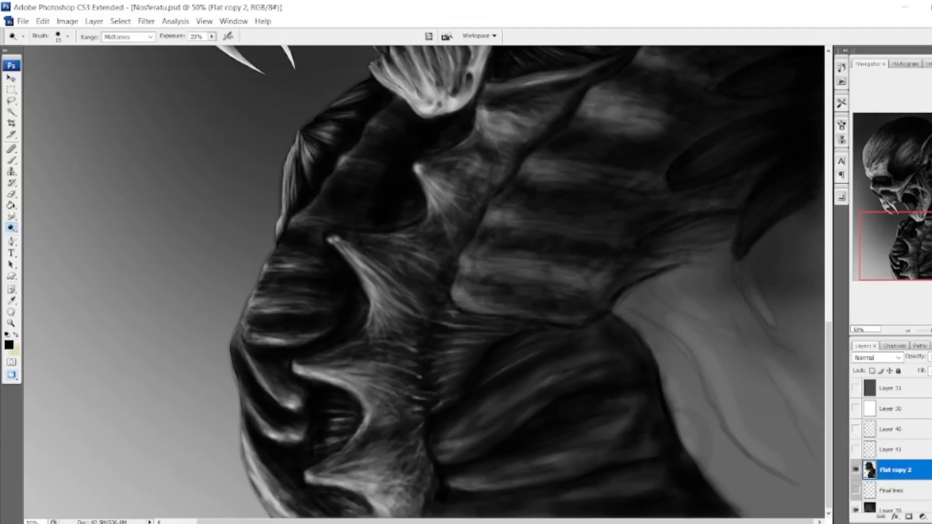
With a fine Dodge brush, highlight the crests of the lower shoulder folds and reinforce the curved front folds.
{"action": "mouse_move", "coordinate": [442, 445]}
{"action": "left_mouse_down"}
{"action": "mouse_move", "coordinate": [554, 381]}
{"action": "mouse_move", "coordinate": [447, 456]}
{"action": "mouse_move", "coordinate": [602, 363]}
{"action": "mouse_move", "coordinate": [466, 431]}
{"action": "left_mouse_up"}
{"action": "mouse_move", "coordinate": [451, 483]}
{"action": "left_mouse_down"}
{"action": "mouse_move", "coordinate": [558, 469]}
{"action": "mouse_move", "coordinate": [456, 481]}
{"action": "mouse_move", "coordinate": [534, 469]}
{"action": "left_mouse_up"}
{"action": "left_click_drag", "start_coordinate": [254, 405], "coordinate": [288, 441]}
{"action": "mouse_move", "coordinate": [286, 399]}
{"action": "left_mouse_down"}
{"action": "mouse_move", "coordinate": [236, 340]}
{"action": "mouse_move", "coordinate": [239, 379]}
{"action": "left_mouse_up"}
With a larger Dodge brush, add a soft rim light along the outer front contour of the neck.
{"action": "key", "text": "bracketright"}
{"action": "key", "text": "bracketright"}
{"action": "key", "text": "bracketright"}
{"action": "key", "text": "bracketright"}
{"action": "key", "text": "bracketright"}
{"action": "key", "text": "bracketright"}
{"action": "key", "text": "bracketright"}
{"action": "mouse_move", "coordinate": [253, 296]}
{"action": "left_mouse_down"}
{"action": "mouse_move", "coordinate": [262, 269]}
{"action": "mouse_move", "coordinate": [243, 340]}
{"action": "left_mouse_up"}
{"action": "mouse_move", "coordinate": [243, 339]}
{"action": "left_mouse_down"}
{"action": "mouse_move", "coordinate": [260, 259]}
{"action": "mouse_move", "coordinate": [279, 251]}
{"action": "left_mouse_up"}
{"action": "mouse_move", "coordinate": [247, 336]}
{"action": "left_mouse_down"}
{"action": "mouse_move", "coordinate": [245, 432]}
{"action": "mouse_move", "coordinate": [267, 503]}
{"action": "left_mouse_up"}
With smaller Dodge brushes, brighten the upper front ridge and add fine highlights to the neck column and lower shoulder folds.
{"action": "key", "text": "bracketleft"}
{"action": "key", "text": "bracketleft"}
{"action": "key", "text": "bracketleft"}
{"action": "key", "text": "bracketleft"}
{"action": "key", "text": "bracketleft"}
{"action": "key", "text": "bracketleft"}
{"action": "key", "text": "bracketleft"}
{"action": "mouse_move", "coordinate": [296, 231]}
{"action": "left_mouse_down"}
{"action": "mouse_move", "coordinate": [344, 172]}
{"action": "mouse_move", "coordinate": [354, 185]}
{"action": "mouse_move", "coordinate": [366, 146]}
{"action": "mouse_move", "coordinate": [394, 135]}
{"action": "mouse_move", "coordinate": [370, 144]}
{"action": "mouse_move", "coordinate": [373, 178]}
{"action": "mouse_move", "coordinate": [327, 196]}
{"action": "mouse_move", "coordinate": [340, 221]}
{"action": "left_mouse_up"}
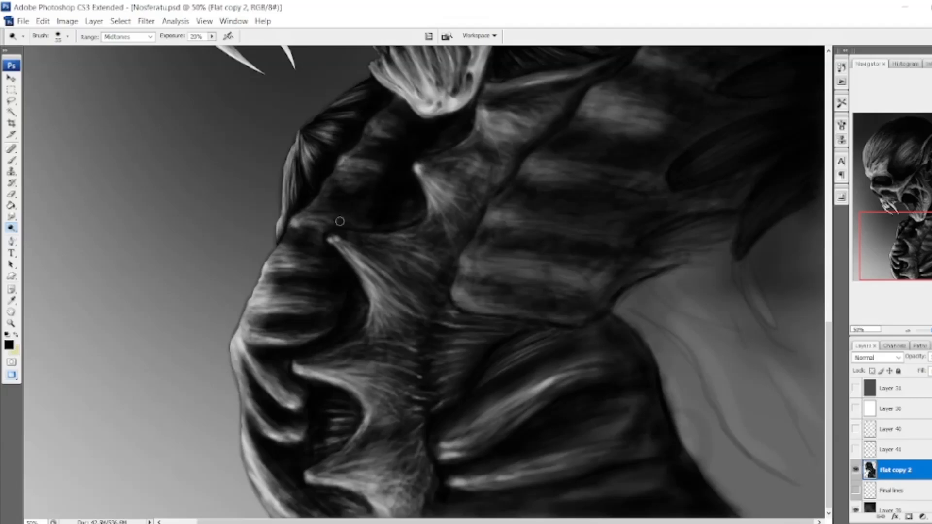
{"action": "mouse_move", "coordinate": [354, 257]}
{"action": "left_mouse_down"}
{"action": "mouse_move", "coordinate": [425, 185]}
{"action": "mouse_move", "coordinate": [323, 369]}
{"action": "mouse_move", "coordinate": [334, 473]}
{"action": "mouse_move", "coordinate": [367, 459]}
{"action": "mouse_move", "coordinate": [391, 377]}
{"action": "mouse_move", "coordinate": [394, 467]}
{"action": "mouse_move", "coordinate": [394, 389]}
{"action": "mouse_move", "coordinate": [503, 357]}
{"action": "left_mouse_up"}
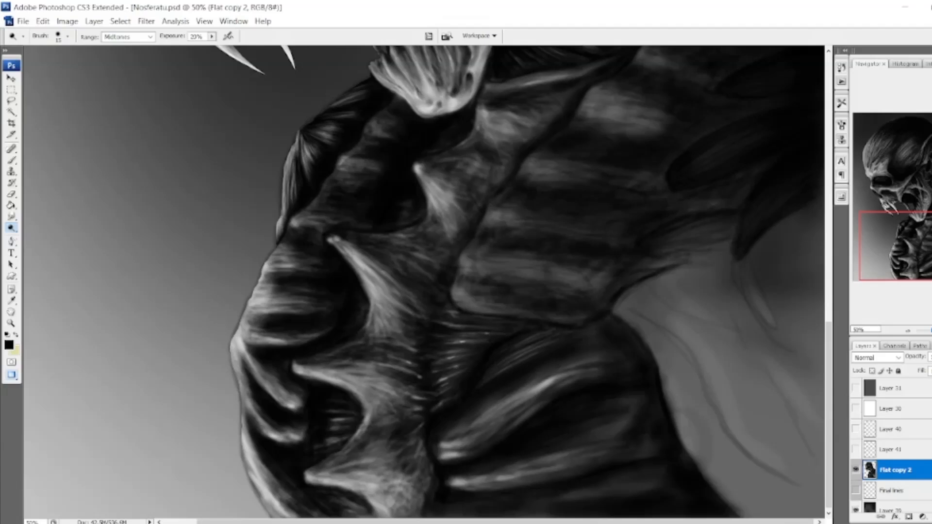
{"action": "mouse_move", "coordinate": [496, 432]}
{"action": "left_mouse_down"}
{"action": "mouse_move", "coordinate": [576, 368]}
{"action": "mouse_move", "coordinate": [618, 428]}
{"action": "mouse_move", "coordinate": [525, 452]}
{"action": "mouse_move", "coordinate": [584, 493]}
{"action": "left_mouse_up"}
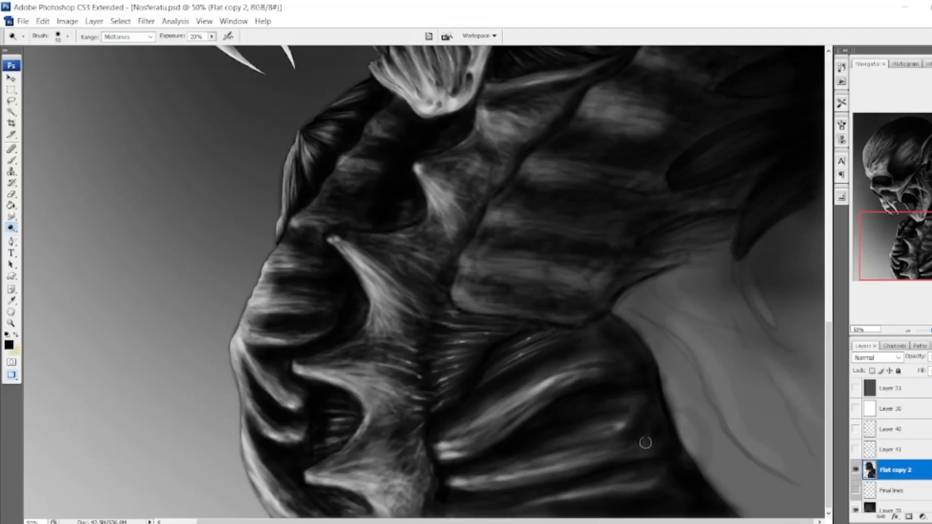
With the Burn tool at 10% exposure, darken the outer ends of the lower shoulder folds.
{"action": "left_click", "coordinate": [11, 228]}
{"action": "left_click", "coordinate": [38, 239]}
{"action": "mouse_move", "coordinate": [634, 360]}
{"action": "left_mouse_down"}
{"action": "mouse_move", "coordinate": [572, 326]}
{"action": "mouse_move", "coordinate": [627, 362]}
{"action": "mouse_move", "coordinate": [687, 459]}
{"action": "mouse_move", "coordinate": [582, 454]}
{"action": "left_mouse_up"}
{"action": "mouse_move", "coordinate": [650, 475]}
{"action": "left_mouse_down"}
{"action": "mouse_move", "coordinate": [445, 509]}
{"action": "mouse_move", "coordinate": [302, 438]}
{"action": "mouse_move", "coordinate": [627, 467]}
{"action": "mouse_move", "coordinate": [667, 509]}
{"action": "left_mouse_up"}
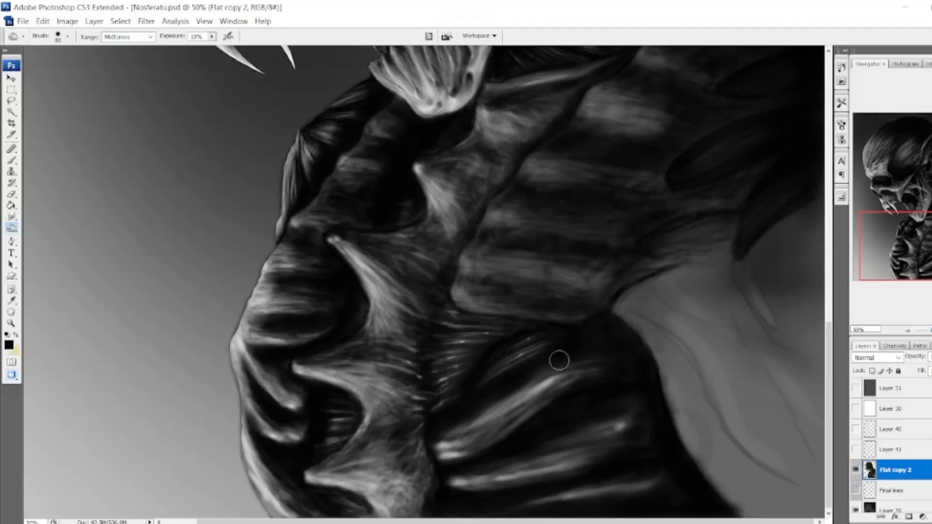
With a 20 px Dodge brush at 20% exposure, add fine highlight streaks inside the shoulder ovals.
{"action": "key", "text": "shift+o"}
{"action": "scroll", "coordinate": [189, 251], "scroll_direction": "up", "scroll_amount": 5}
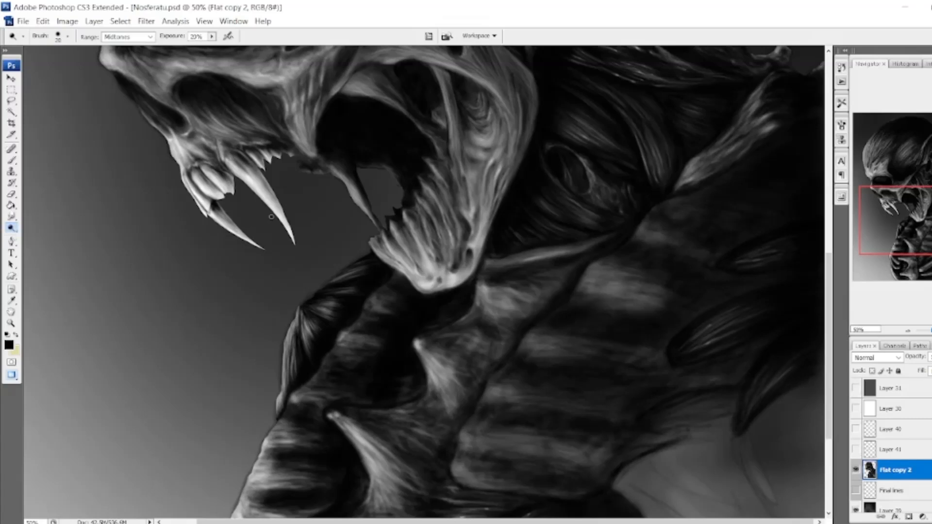
{"action": "key", "text": "shift+o"}
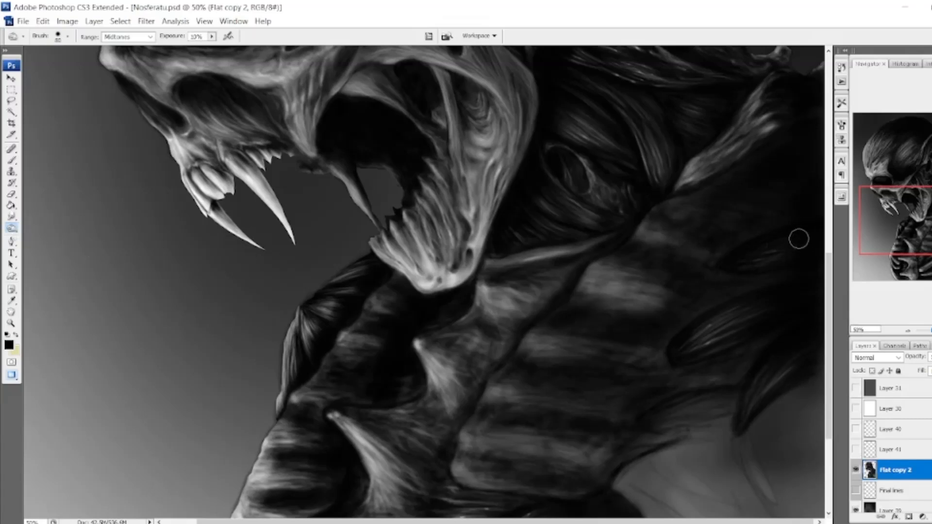
{"action": "key", "text": "shift+o"}
{"action": "left_click_drag", "start_coordinate": [742, 257], "coordinate": [801, 235]}
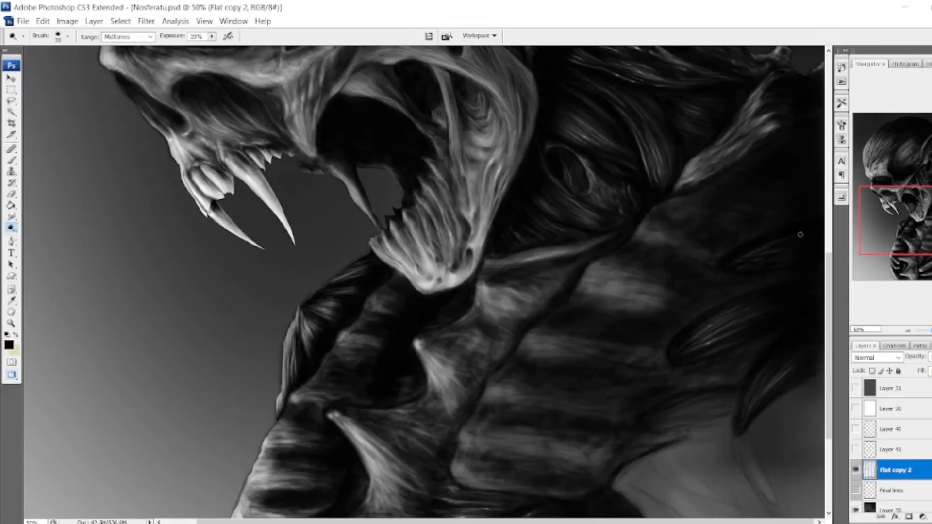
Dodge highlights onto the upper bands of the shoulder muscle and the tips of the shoulder ovals.
{"action": "mouse_move", "coordinate": [591, 279]}
{"action": "left_mouse_down"}
{"action": "mouse_move", "coordinate": [681, 301]}
{"action": "mouse_move", "coordinate": [628, 271]}
{"action": "mouse_move", "coordinate": [644, 302]}
{"action": "mouse_move", "coordinate": [684, 317]}
{"action": "left_mouse_up"}
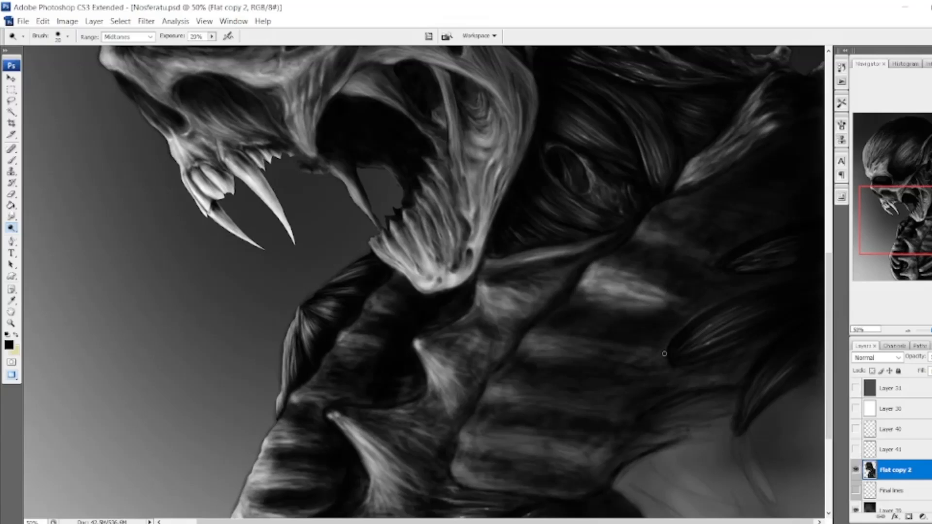
{"action": "left_click_drag", "start_coordinate": [711, 264], "coordinate": [714, 259]}
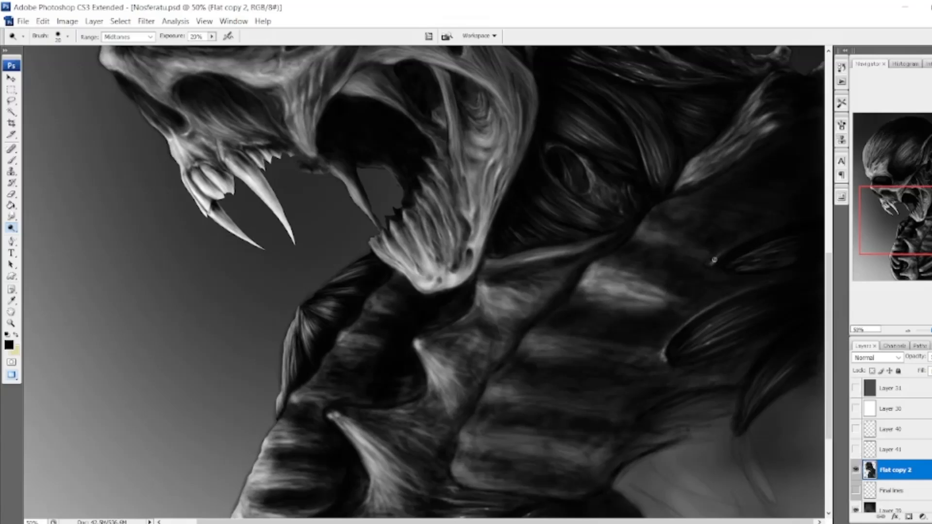
{"action": "mouse_move", "coordinate": [650, 238]}
{"action": "left_mouse_down"}
{"action": "mouse_move", "coordinate": [669, 255]}
{"action": "mouse_move", "coordinate": [624, 250]}
{"action": "mouse_move", "coordinate": [609, 259]}
{"action": "mouse_move", "coordinate": [712, 301]}
{"action": "mouse_move", "coordinate": [736, 288]}
{"action": "mouse_move", "coordinate": [715, 284]}
{"action": "mouse_move", "coordinate": [733, 241]}
{"action": "mouse_move", "coordinate": [705, 240]}
{"action": "mouse_move", "coordinate": [682, 211]}
{"action": "left_mouse_up"}
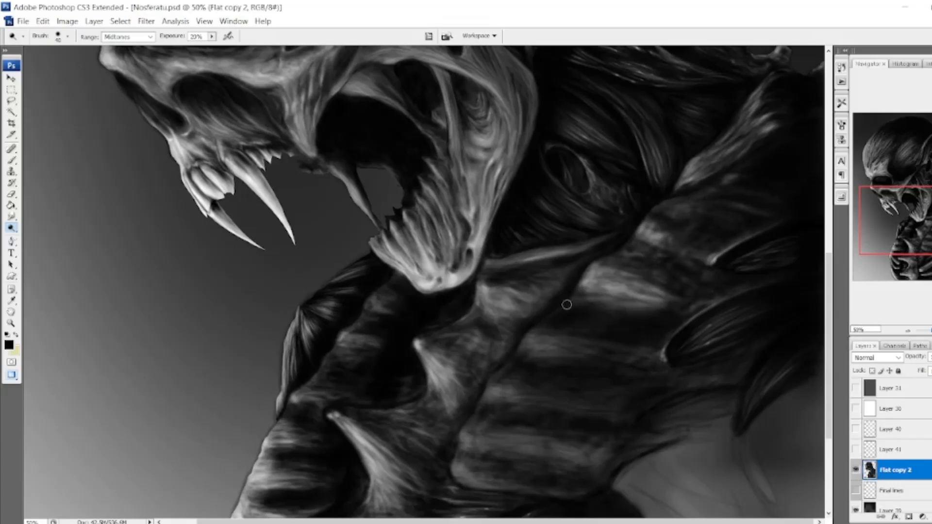
With the Dodge tool at 20% exposure, brighten the shoulder's horizontal muscle bands and the rims of the shoulder ovals.
{"action": "mouse_move", "coordinate": [527, 351]}
{"action": "left_mouse_down"}
{"action": "mouse_move", "coordinate": [661, 362]}
{"action": "mouse_move", "coordinate": [576, 349]}
{"action": "mouse_move", "coordinate": [552, 318]}
{"action": "mouse_move", "coordinate": [612, 330]}
{"action": "mouse_move", "coordinate": [582, 314]}
{"action": "mouse_move", "coordinate": [603, 330]}
{"action": "mouse_move", "coordinate": [652, 333]}
{"action": "mouse_move", "coordinate": [662, 323]}
{"action": "mouse_move", "coordinate": [674, 331]}
{"action": "mouse_move", "coordinate": [660, 340]}
{"action": "mouse_move", "coordinate": [707, 272]}
{"action": "left_mouse_up"}
{"action": "left_click_drag", "start_coordinate": [687, 366], "coordinate": [749, 347]}
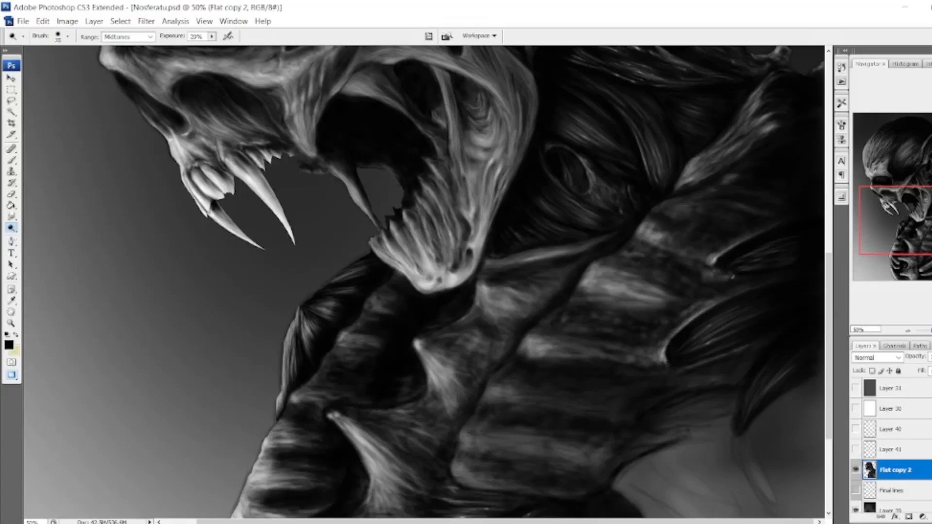
{"action": "mouse_move", "coordinate": [722, 276]}
{"action": "left_mouse_down"}
{"action": "mouse_move", "coordinate": [699, 281]}
{"action": "mouse_move", "coordinate": [680, 235]}
{"action": "mouse_move", "coordinate": [685, 219]}
{"action": "mouse_move", "coordinate": [661, 267]}
{"action": "mouse_move", "coordinate": [690, 253]}
{"action": "mouse_move", "coordinate": [583, 313]}
{"action": "mouse_move", "coordinate": [592, 330]}
{"action": "mouse_move", "coordinate": [550, 320]}
{"action": "left_mouse_up"}
{"action": "scroll", "coordinate": [652, 339], "scroll_direction": "down", "scroll_amount": 3}
{"action": "mouse_move", "coordinate": [490, 312]}
{"action": "left_mouse_down"}
{"action": "mouse_move", "coordinate": [519, 278]}
{"action": "mouse_move", "coordinate": [500, 318]}
{"action": "mouse_move", "coordinate": [630, 324]}
{"action": "mouse_move", "coordinate": [562, 285]}
{"action": "mouse_move", "coordinate": [673, 297]}
{"action": "mouse_move", "coordinate": [731, 287]}
{"action": "mouse_move", "coordinate": [635, 326]}
{"action": "mouse_move", "coordinate": [544, 321]}
{"action": "mouse_move", "coordinate": [502, 296]}
{"action": "mouse_move", "coordinate": [632, 315]}
{"action": "mouse_move", "coordinate": [590, 305]}
{"action": "left_mouse_up"}
{"action": "scroll", "coordinate": [590, 305], "scroll_direction": "down", "scroll_amount": 3}
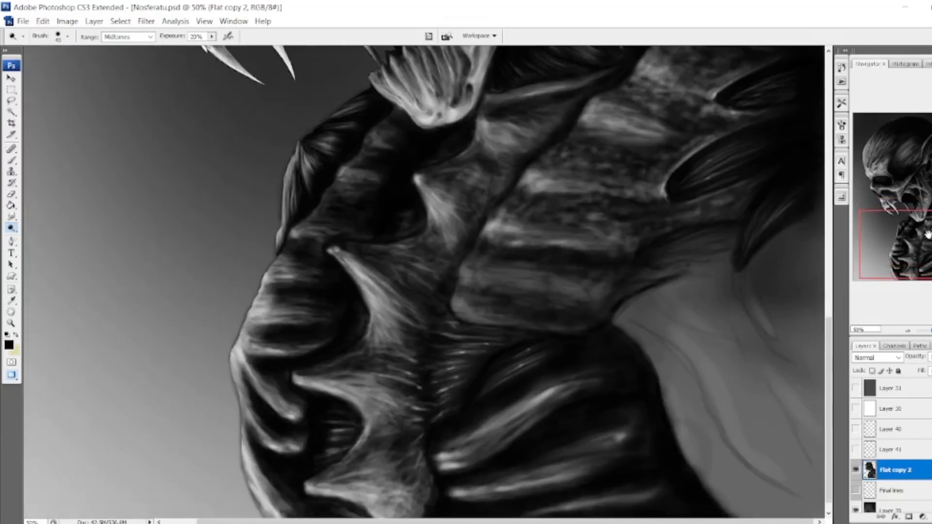
{"action": "mouse_move", "coordinate": [466, 272]}
{"action": "left_mouse_down"}
{"action": "mouse_move", "coordinate": [460, 310]}
{"action": "mouse_move", "coordinate": [573, 328]}
{"action": "mouse_move", "coordinate": [475, 315]}
{"action": "mouse_move", "coordinate": [471, 299]}
{"action": "mouse_move", "coordinate": [463, 314]}
{"action": "mouse_move", "coordinate": [579, 318]}
{"action": "mouse_move", "coordinate": [481, 280]}
{"action": "mouse_move", "coordinate": [570, 258]}
{"action": "mouse_move", "coordinate": [490, 247]}
{"action": "mouse_move", "coordinate": [462, 287]}
{"action": "mouse_move", "coordinate": [491, 301]}
{"action": "mouse_move", "coordinate": [586, 263]}
{"action": "mouse_move", "coordinate": [629, 264]}
{"action": "mouse_move", "coordinate": [600, 308]}
{"action": "left_mouse_up"}
With enlarging Burn brushes at 10% exposure, darken the recesses between the shoulder bands and ovals.
{"action": "right_click", "coordinate": [12, 229]}
{"action": "left_click", "coordinate": [44, 239]}
{"action": "mouse_move", "coordinate": [568, 210]}
{"action": "left_mouse_down"}
{"action": "mouse_move", "coordinate": [679, 219]}
{"action": "mouse_move", "coordinate": [591, 283]}
{"action": "mouse_move", "coordinate": [618, 283]}
{"action": "left_mouse_up"}
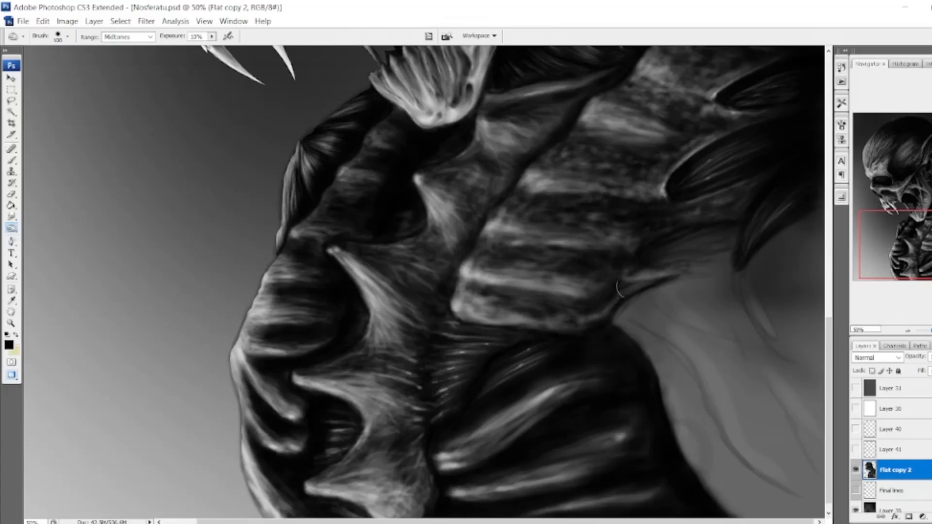
{"action": "scroll", "coordinate": [626, 272], "scroll_direction": "up", "scroll_amount": 3}
{"action": "left_click_drag", "start_coordinate": [730, 194], "coordinate": [563, 258]}
{"action": "mouse_move", "coordinate": [653, 216]}
{"action": "left_mouse_down"}
{"action": "mouse_move", "coordinate": [684, 149]}
{"action": "mouse_move", "coordinate": [648, 204]}
{"action": "left_mouse_up"}
{"action": "key", "text": "bracketright"}
{"action": "key", "text": "bracketright"}
{"action": "key", "text": "bracketright"}
{"action": "key", "text": "bracketright"}
{"action": "key", "text": "bracketright"}
{"action": "left_click_drag", "start_coordinate": [703, 176], "coordinate": [609, 327]}
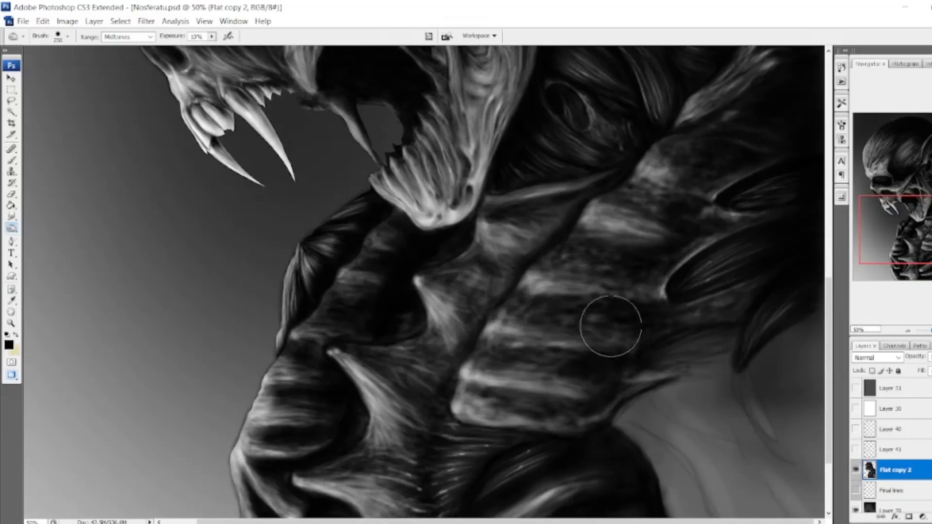
Dodge extra highlights at 20% exposure onto the front ends of the shoulder bands and the ridge beneath the jaw.
{"action": "scroll", "coordinate": [610, 321], "scroll_direction": "up", "scroll_amount": 1}
{"action": "right_click", "coordinate": [11, 228]}
{"action": "left_click", "coordinate": [47, 227]}
{"action": "left_click_drag", "start_coordinate": [519, 343], "coordinate": [575, 337]}
{"action": "left_click_drag", "start_coordinate": [600, 282], "coordinate": [607, 283]}
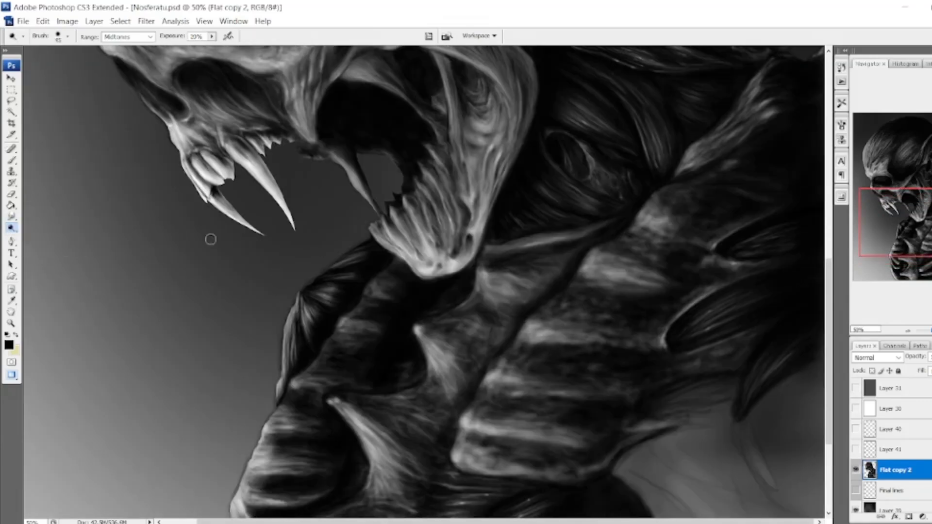
{"action": "left_click_drag", "start_coordinate": [595, 243], "coordinate": [509, 278]}
With a Burn brush of about 100 px at 10% exposure, darken the neck ridge and hollow directly beneath the jaw.
{"action": "right_click", "coordinate": [12, 229]}
{"action": "left_click", "coordinate": [45, 238]}
{"action": "key", "text": "bracketleft"}
{"action": "key", "text": "bracketleft"}
{"action": "key", "text": "bracketleft"}
{"action": "key", "text": "bracketleft"}
{"action": "key", "text": "bracketleft"}
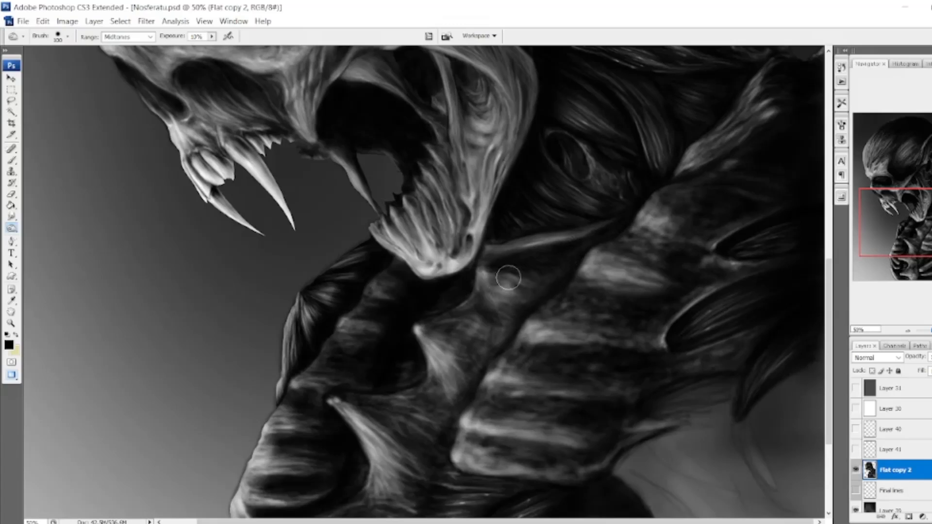
{"action": "key", "text": "bracketright"}
{"action": "mouse_move", "coordinate": [478, 249]}
{"action": "left_mouse_down"}
{"action": "mouse_move", "coordinate": [502, 269]}
{"action": "mouse_move", "coordinate": [478, 283]}
{"action": "mouse_move", "coordinate": [519, 302]}
{"action": "left_mouse_up"}
{"action": "left_click_drag", "start_coordinate": [598, 235], "coordinate": [493, 238]}
{"action": "mouse_move", "coordinate": [490, 284]}
{"action": "left_mouse_down"}
{"action": "mouse_move", "coordinate": [476, 356]}
{"action": "mouse_move", "coordinate": [472, 323]}
{"action": "left_mouse_up"}
With a small Burn brush at 10% exposure, draw the first dark fibre lines on the flat grey muscle below the shoulder.
{"action": "scroll", "coordinate": [714, 335], "scroll_direction": "down", "scroll_amount": 4}
{"action": "key", "text": "bracketleft"}
{"action": "key", "text": "bracketleft"}
{"action": "key", "text": "bracketleft"}
{"action": "key", "text": "bracketleft"}
{"action": "key", "text": "bracketleft"}
{"action": "key", "text": "bracketleft"}
{"action": "key", "text": "bracketleft"}
{"action": "key", "text": "bracketleft"}
{"action": "mouse_move", "coordinate": [627, 311]}
{"action": "left_mouse_down"}
{"action": "mouse_move", "coordinate": [672, 335]}
{"action": "mouse_move", "coordinate": [815, 497]}
{"action": "left_mouse_up"}
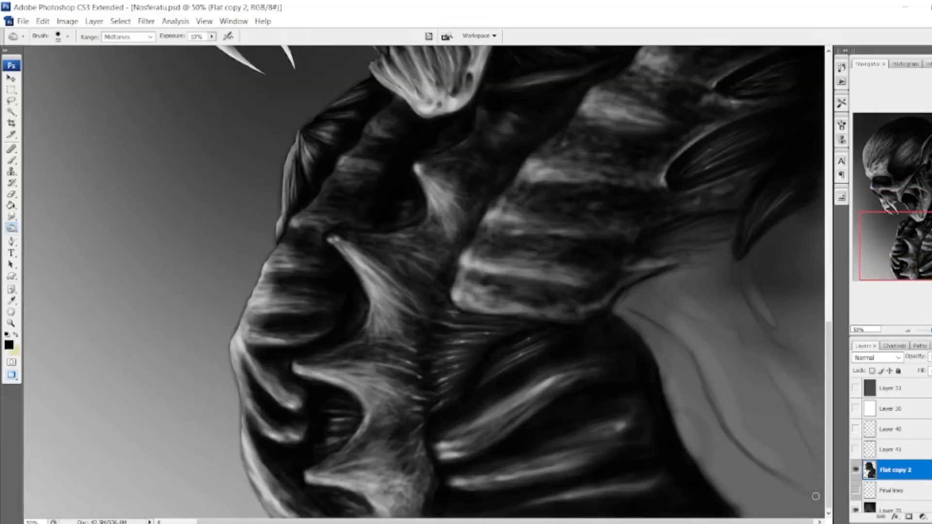
{"action": "left_click_drag", "start_coordinate": [651, 285], "coordinate": [738, 324]}
{"action": "left_click_drag", "start_coordinate": [743, 267], "coordinate": [822, 364]}
{"action": "left_click_drag", "start_coordinate": [748, 296], "coordinate": [821, 361]}
{"action": "left_click_drag", "start_coordinate": [777, 291], "coordinate": [823, 358]}
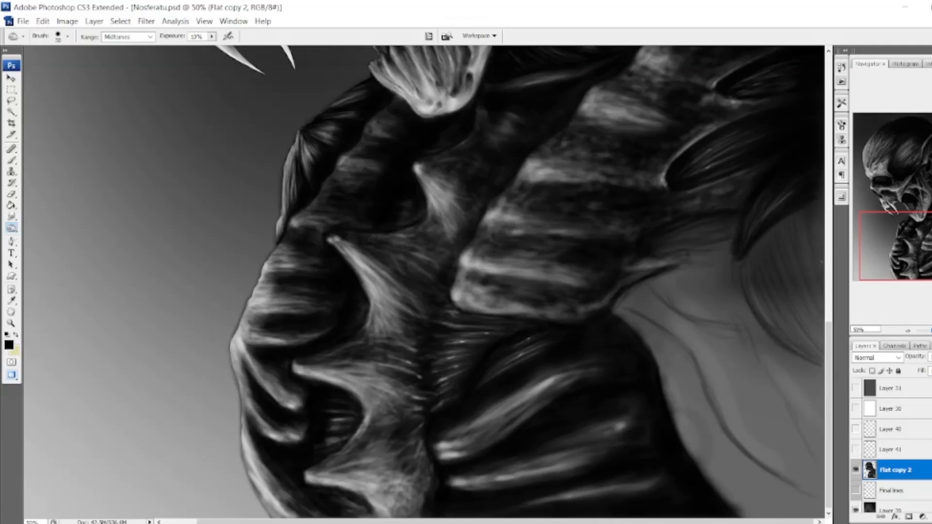
Burn long fine fibre strokes down the length of the grey muscle and across its upper corner.
{"action": "mouse_move", "coordinate": [655, 283]}
{"action": "left_mouse_down"}
{"action": "mouse_move", "coordinate": [730, 318]}
{"action": "mouse_move", "coordinate": [823, 462]}
{"action": "left_mouse_up"}
{"action": "left_click_drag", "start_coordinate": [798, 361], "coordinate": [823, 430]}
{"action": "left_click_drag", "start_coordinate": [628, 306], "coordinate": [663, 324]}
{"action": "left_click_drag", "start_coordinate": [655, 285], "coordinate": [718, 322]}
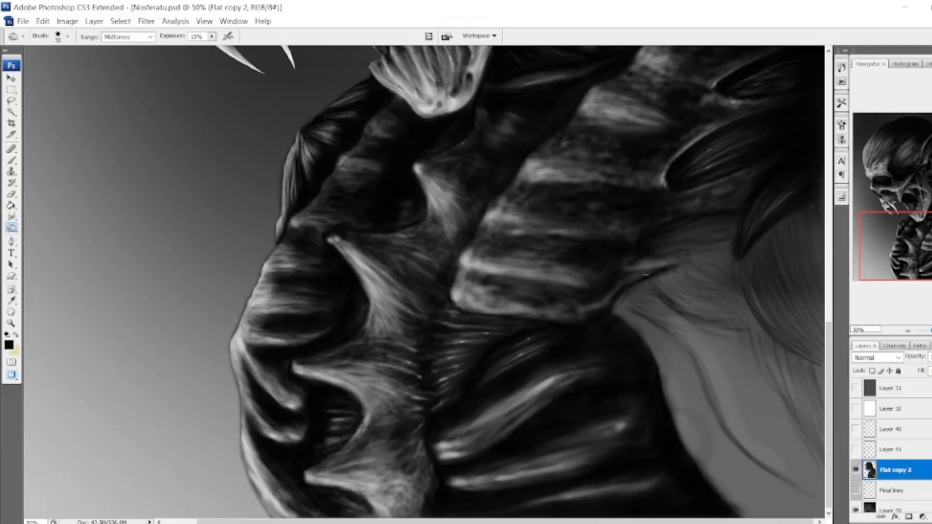
{"action": "left_click_drag", "start_coordinate": [702, 373], "coordinate": [770, 462]}
{"action": "left_click_drag", "start_coordinate": [716, 356], "coordinate": [816, 480]}
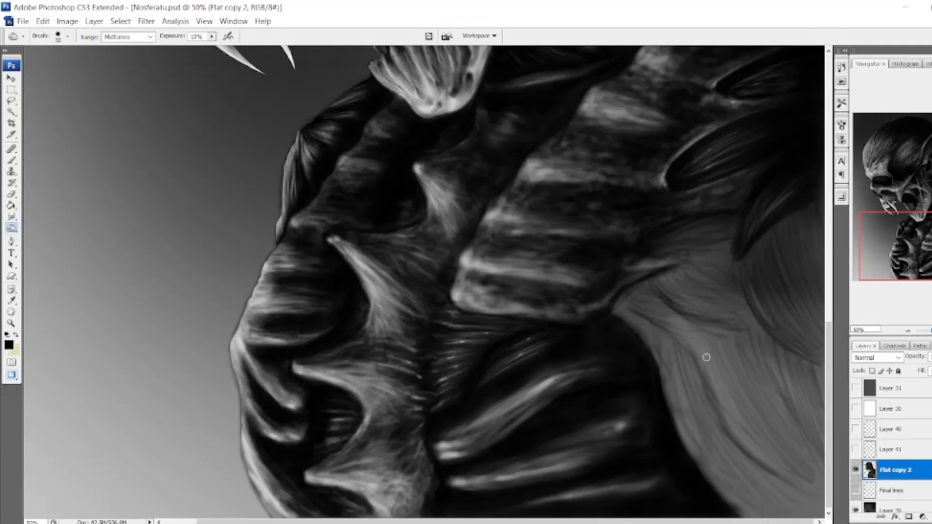
With a larger Burn brush, deepen the grey muscle's central crease and darken its upper rear portion.
{"action": "key", "text": "bracketright"}
{"action": "key", "text": "bracketright"}
{"action": "key", "text": "bracketright"}
{"action": "key", "text": "bracketright"}
{"action": "key", "text": "bracketright"}
{"action": "key", "text": "bracketright"}
{"action": "left_click_drag", "start_coordinate": [638, 309], "coordinate": [792, 469]}
{"action": "left_click_drag", "start_coordinate": [648, 315], "coordinate": [795, 472]}
{"action": "mouse_move", "coordinate": [745, 273]}
{"action": "left_mouse_down"}
{"action": "mouse_move", "coordinate": [818, 360]}
{"action": "mouse_move", "coordinate": [783, 224]}
{"action": "left_mouse_up"}
{"action": "left_click_drag", "start_coordinate": [789, 214], "coordinate": [820, 302]}
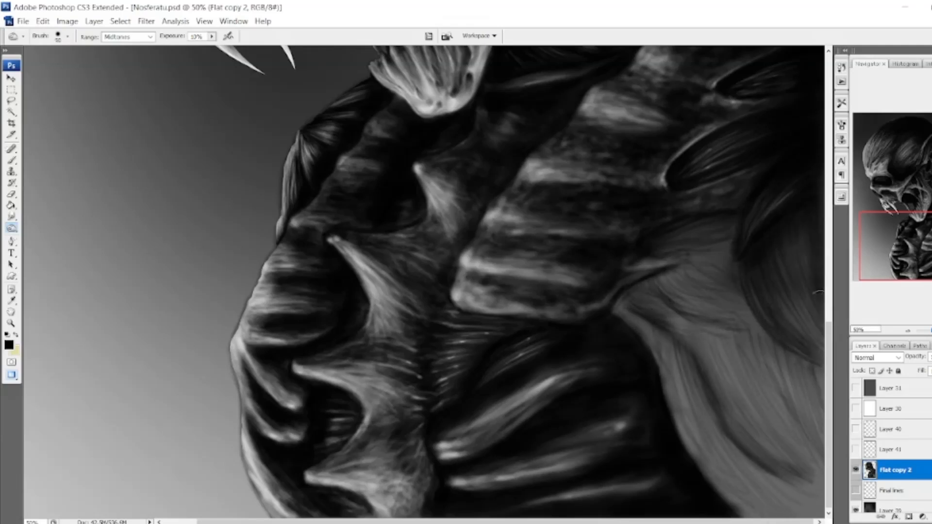
{"action": "left_click_drag", "start_coordinate": [783, 238], "coordinate": [819, 323]}
Burn shading beneath the lower shoulder edge and between the fibres of the grey muscle.
{"action": "left_click_drag", "start_coordinate": [665, 283], "coordinate": [737, 264]}
{"action": "left_click_drag", "start_coordinate": [744, 338], "coordinate": [810, 462]}
{"action": "left_click_drag", "start_coordinate": [695, 341], "coordinate": [810, 461]}
{"action": "left_click_drag", "start_coordinate": [737, 281], "coordinate": [817, 373]}
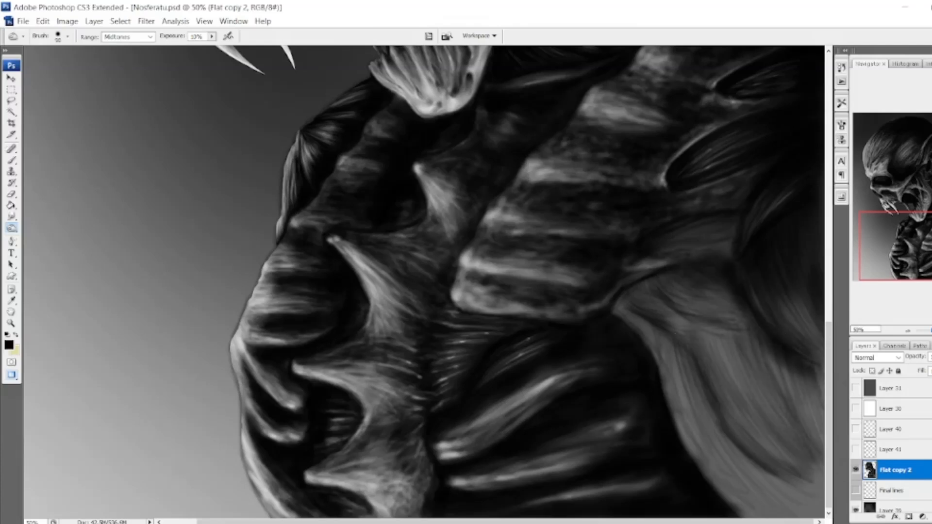
{"action": "left_click_drag", "start_coordinate": [708, 285], "coordinate": [804, 393]}
{"action": "left_click_drag", "start_coordinate": [680, 281], "coordinate": [718, 312]}
{"action": "left_click_drag", "start_coordinate": [803, 365], "coordinate": [813, 408]}
{"action": "left_click_drag", "start_coordinate": [764, 362], "coordinate": [812, 500]}
With a further enlarged Burn brush, darken the lower rear part of the grey muscle with broad strokes.
{"action": "key", "text": "bracketright"}
{"action": "key", "text": "bracketright"}
{"action": "key", "text": "bracketright"}
{"action": "key", "text": "bracketright"}
{"action": "key", "text": "bracketright"}
{"action": "key", "text": "bracketright"}
{"action": "key", "text": "bracketright"}
{"action": "left_click_drag", "start_coordinate": [803, 422], "coordinate": [807, 495]}
{"action": "left_click_drag", "start_coordinate": [757, 413], "coordinate": [799, 486]}
{"action": "mouse_move", "coordinate": [799, 486]}
{"action": "left_mouse_down"}
{"action": "mouse_move", "coordinate": [810, 464]}
{"action": "mouse_move", "coordinate": [764, 328]}
{"action": "mouse_move", "coordinate": [743, 374]}
{"action": "left_mouse_up"}
With a small Burn brush, refine the dark fibres of the rear muscle and the fold beside the lower shoulder edge.
{"action": "key", "text": "bracketleft"}
{"action": "key", "text": "bracketleft"}
{"action": "key", "text": "bracketleft"}
{"action": "key", "text": "bracketleft"}
{"action": "key", "text": "bracketleft"}
{"action": "key", "text": "bracketleft"}
{"action": "key", "text": "bracketleft"}
{"action": "key", "text": "bracketleft"}
{"action": "key", "text": "bracketleft"}
{"action": "key", "text": "bracketleft"}
{"action": "key", "text": "bracketleft"}
{"action": "key", "text": "bracketleft"}
{"action": "key", "text": "bracketleft"}
{"action": "key", "text": "bracketleft"}
{"action": "key", "text": "bracketleft"}
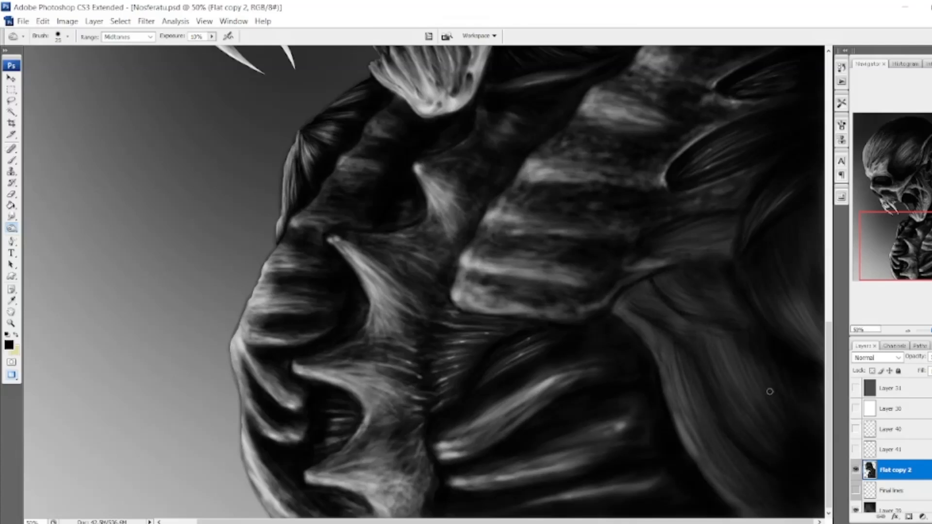
{"action": "left_click_drag", "start_coordinate": [795, 315], "coordinate": [821, 353]}
{"action": "mouse_move", "coordinate": [791, 222]}
{"action": "left_mouse_down"}
{"action": "mouse_move", "coordinate": [814, 348]}
{"action": "mouse_move", "coordinate": [796, 251]}
{"action": "left_mouse_up"}
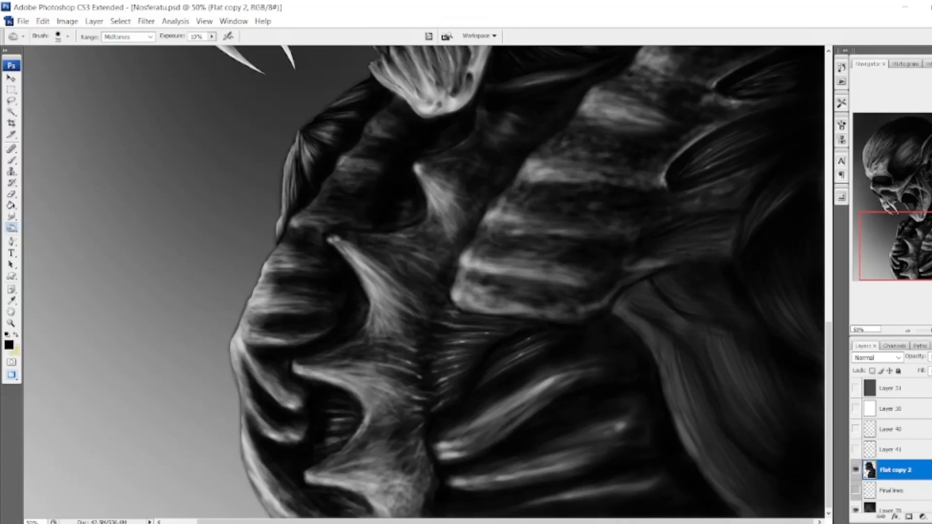
{"action": "mouse_move", "coordinate": [736, 206]}
{"action": "left_mouse_down"}
{"action": "mouse_move", "coordinate": [620, 294]}
{"action": "mouse_move", "coordinate": [649, 290]}
{"action": "mouse_move", "coordinate": [651, 327]}
{"action": "mouse_move", "coordinate": [621, 316]}
{"action": "mouse_move", "coordinate": [636, 335]}
{"action": "mouse_move", "coordinate": [666, 323]}
{"action": "left_mouse_up"}
{"action": "mouse_move", "coordinate": [677, 354]}
{"action": "left_mouse_down"}
{"action": "mouse_move", "coordinate": [728, 454]}
{"action": "mouse_move", "coordinate": [745, 448]}
{"action": "left_mouse_up"}
Enlarge the Burn brush and shade the lower front edge of the muscle below the shoulder.
{"action": "key", "text": "bracketright"}
{"action": "key", "text": "bracketright"}
{"action": "key", "text": "bracketright"}
{"action": "key", "text": "bracketright"}
{"action": "key", "text": "bracketright"}
{"action": "key", "text": "bracketright"}
{"action": "key", "text": "bracketright"}
{"action": "key", "text": "bracketright"}
{"action": "left_click_drag", "start_coordinate": [730, 500], "coordinate": [695, 445]}
{"action": "key", "text": "bracketleft"}
{"action": "key", "text": "bracketleft"}
{"action": "key", "text": "bracketleft"}
{"action": "key", "text": "bracketleft"}
{"action": "key", "text": "bracketleft"}
{"action": "key", "text": "bracketleft"}
{"action": "key", "text": "bracketleft"}
{"action": "key", "text": "bracketleft"}
{"action": "key", "text": "bracketleft"}
{"action": "key", "text": "bracketleft"}
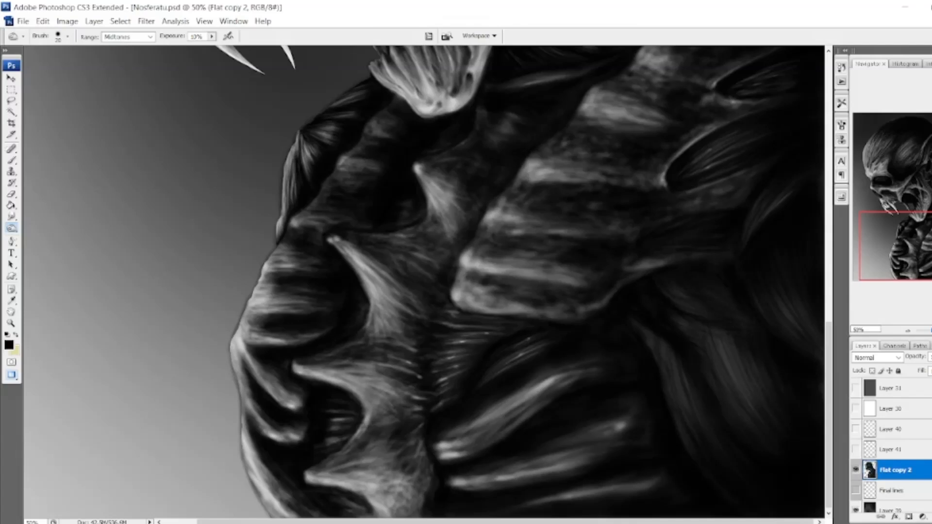
With a 100 px Burn brush at 10% exposure, sink the remaining grey muscle below the shoulder into deep shadow.
{"action": "key", "text": "bracketright"}
{"action": "key", "text": "bracketright"}
{"action": "key", "text": "bracketright"}
{"action": "key", "text": "bracketright"}
{"action": "key", "text": "bracketright"}
{"action": "key", "text": "bracketright"}
{"action": "key", "text": "bracketright"}
{"action": "key", "text": "bracketright"}
{"action": "mouse_move", "coordinate": [688, 334]}
{"action": "left_mouse_down"}
{"action": "mouse_move", "coordinate": [708, 333]}
{"action": "mouse_move", "coordinate": [629, 282]}
{"action": "mouse_move", "coordinate": [658, 342]}
{"action": "mouse_move", "coordinate": [670, 273]}
{"action": "mouse_move", "coordinate": [820, 391]}
{"action": "left_mouse_up"}
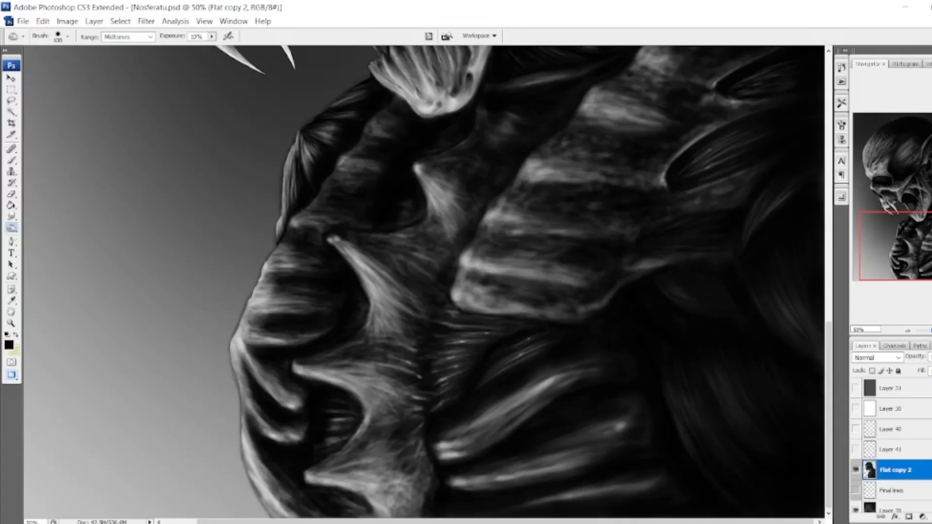
{"action": "left_click_drag", "start_coordinate": [681, 420], "coordinate": [704, 450]}
With a small Dodge brush at 20% exposure, highlight the lowest shoulder oval, its adjoining edge and the darkened muscle fibres below.
{"action": "right_click", "coordinate": [12, 229]}
{"action": "left_click", "coordinate": [51, 227]}
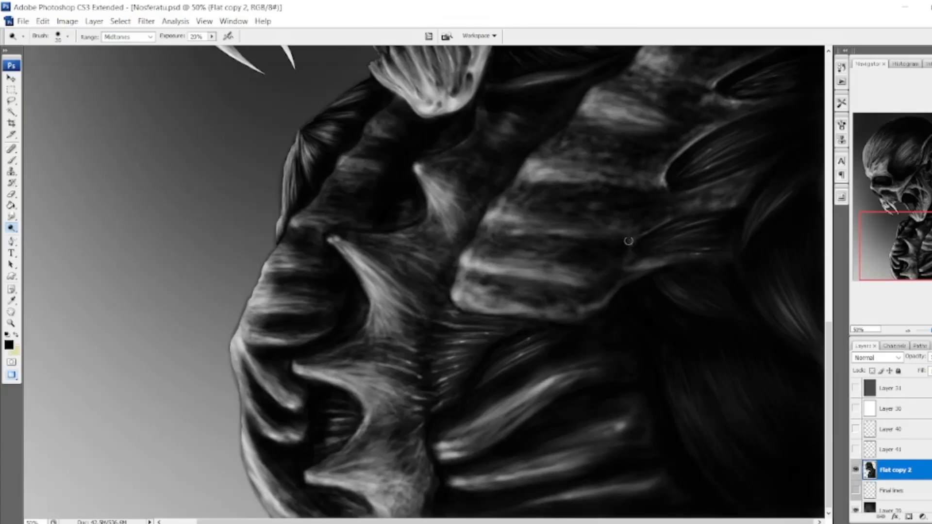
{"action": "left_click_drag", "start_coordinate": [629, 249], "coordinate": [630, 258]}
{"action": "key", "text": "bracketright"}
{"action": "key", "text": "bracketright"}
{"action": "left_click_drag", "start_coordinate": [584, 304], "coordinate": [618, 285]}
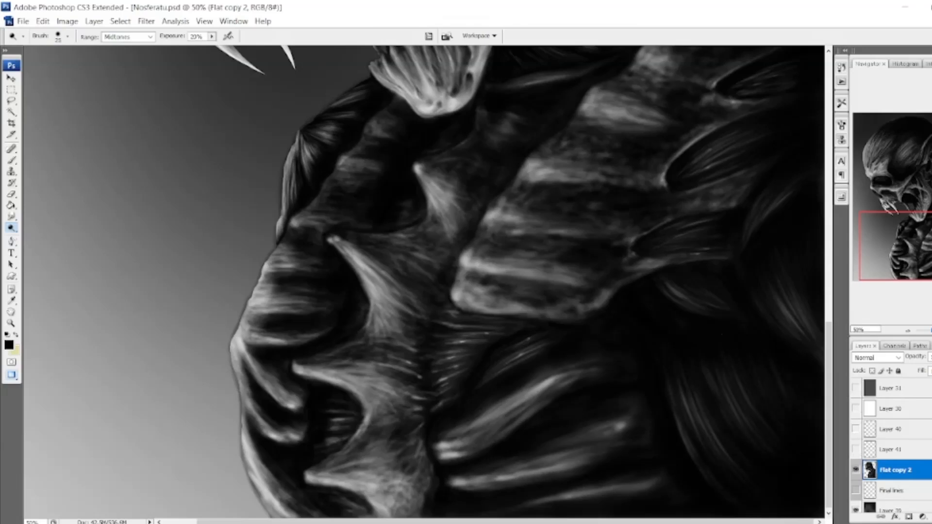
{"action": "left_click_drag", "start_coordinate": [680, 383], "coordinate": [696, 460]}
With a 100 px Burn brush at 10% exposure, deepen the shadows in and around the shoulder ovals.
{"action": "scroll", "coordinate": [800, 302], "scroll_direction": "up", "scroll_amount": 3}
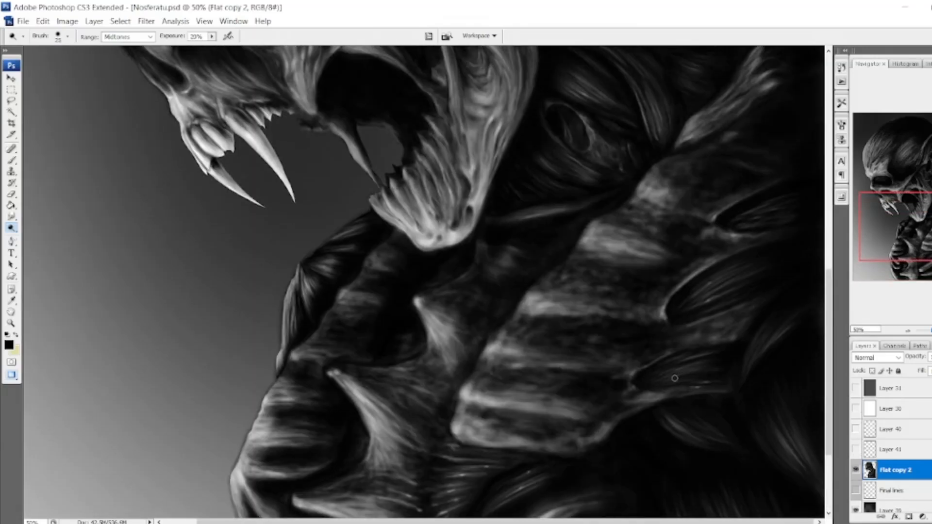
{"action": "key", "text": "shift+o"}
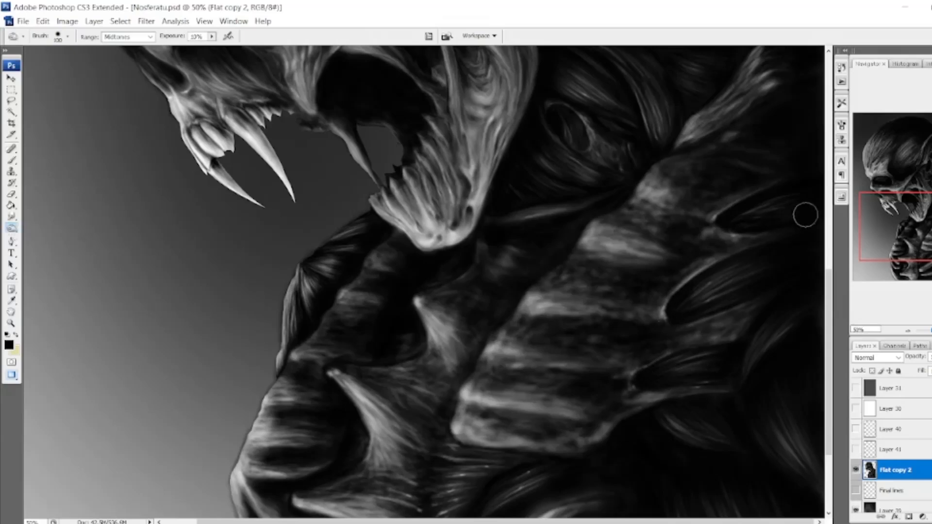
{"action": "scroll", "coordinate": [390, 290], "scroll_direction": "down", "scroll_amount": 1}
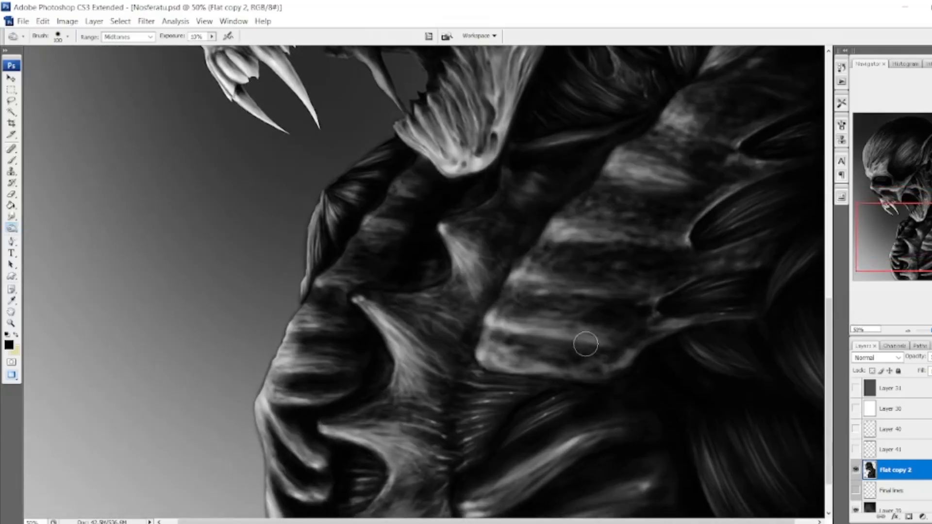
{"action": "scroll", "coordinate": [585, 344], "scroll_direction": "up", "scroll_amount": 6}
{"action": "mouse_move", "coordinate": [311, 218]}
{"action": "left_mouse_down"}
{"action": "mouse_move", "coordinate": [343, 269]}
{"action": "mouse_move", "coordinate": [353, 370]}
{"action": "left_mouse_up"}
With the Dodge tool at 20% exposure, brighten the front edge of the forehead, the brow and the nose bridge.
{"action": "right_click", "coordinate": [11, 228]}
{"action": "left_click", "coordinate": [51, 228]}
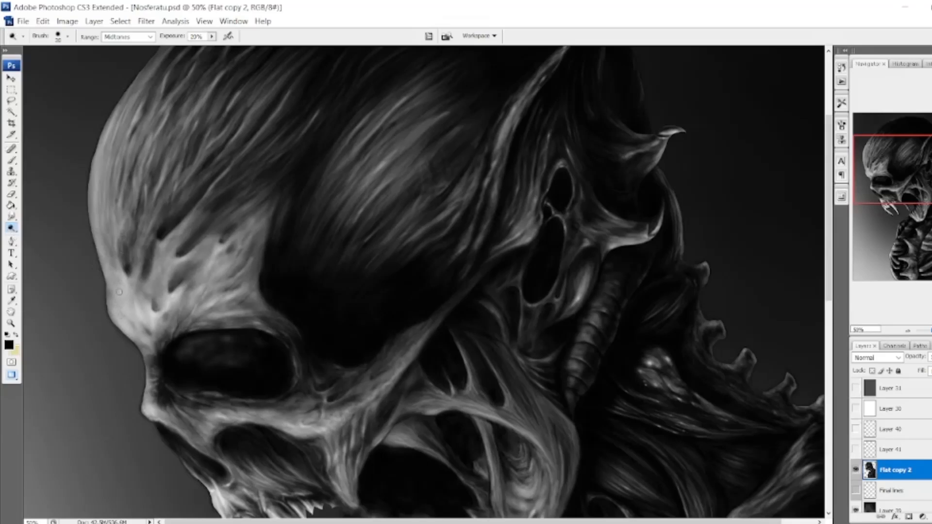
{"action": "left_click_drag", "start_coordinate": [99, 209], "coordinate": [140, 338]}
{"action": "scroll", "coordinate": [146, 330], "scroll_direction": "down", "scroll_amount": 3}
{"action": "key", "text": "bracketleft"}
{"action": "key", "text": "bracketleft"}
{"action": "key", "text": "bracketleft"}
{"action": "key", "text": "bracketleft"}
{"action": "key", "text": "bracketleft"}
{"action": "key", "text": "bracketleft"}
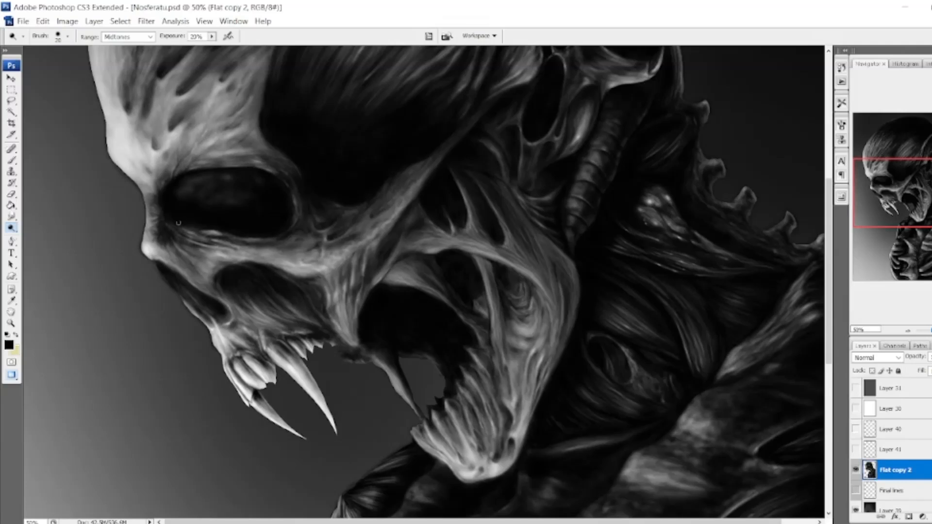
{"action": "left_click_drag", "start_coordinate": [307, 233], "coordinate": [310, 225]}
With a smaller Burn brush at 10% exposure, darken the facial hollows around the cheekbone and temple.
{"action": "left_click_drag", "start_coordinate": [895, 193], "coordinate": [896, 182]}
{"action": "right_click", "coordinate": [11, 228]}
{"action": "left_click", "coordinate": [52, 237]}
{"action": "key", "text": "bracketleft"}
{"action": "key", "text": "bracketleft"}
{"action": "key", "text": "bracketleft"}
{"action": "key", "text": "bracketleft"}
{"action": "key", "text": "bracketleft"}
{"action": "key", "text": "bracketleft"}
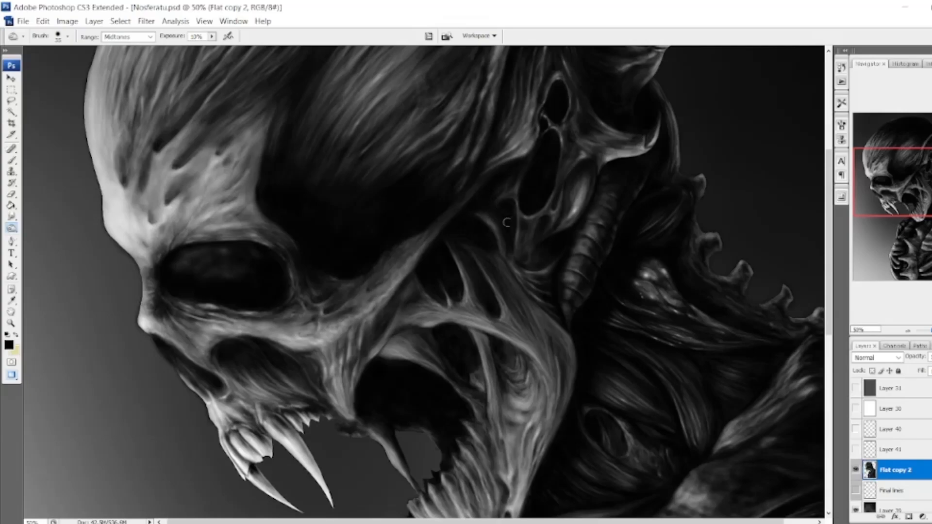
{"action": "left_click_drag", "start_coordinate": [862, 186], "coordinate": [859, 225]}
{"action": "scroll", "coordinate": [609, 193], "scroll_direction": "up", "scroll_amount": 5}
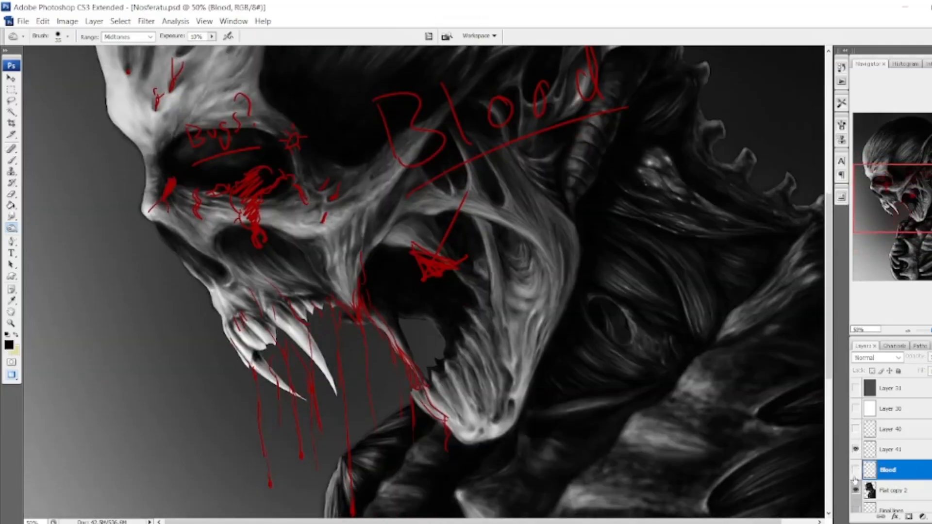
Add a layer named Blood above Flat copy 2 and hide the red notes on Layer 41.
{"action": "left_click", "coordinate": [855, 470]}
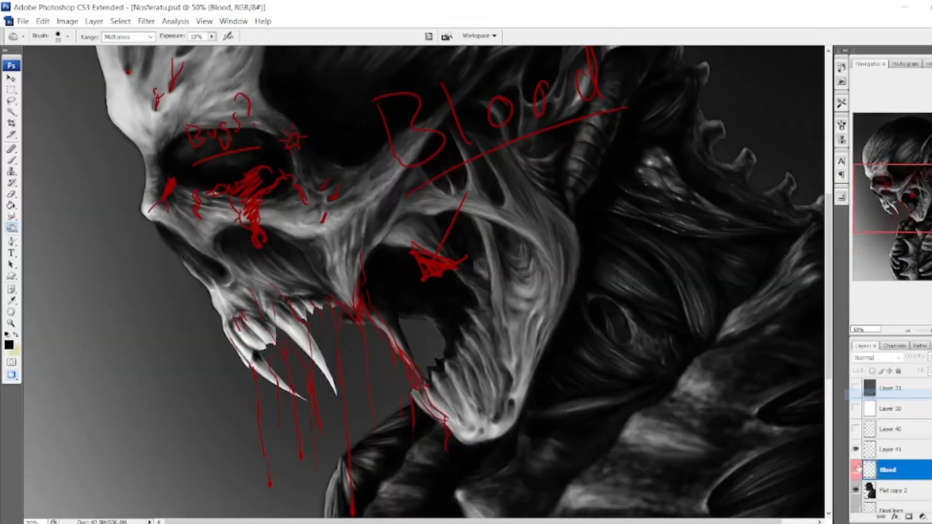
{"action": "left_click", "coordinate": [855, 450]}
Restrict the color picker to web colors, set the foreground to dark red 660000 and switch to the Brush tool.
{"action": "key", "text": "i"}
{"action": "left_click", "coordinate": [602, 297]}
{"action": "left_click", "coordinate": [718, 233]}
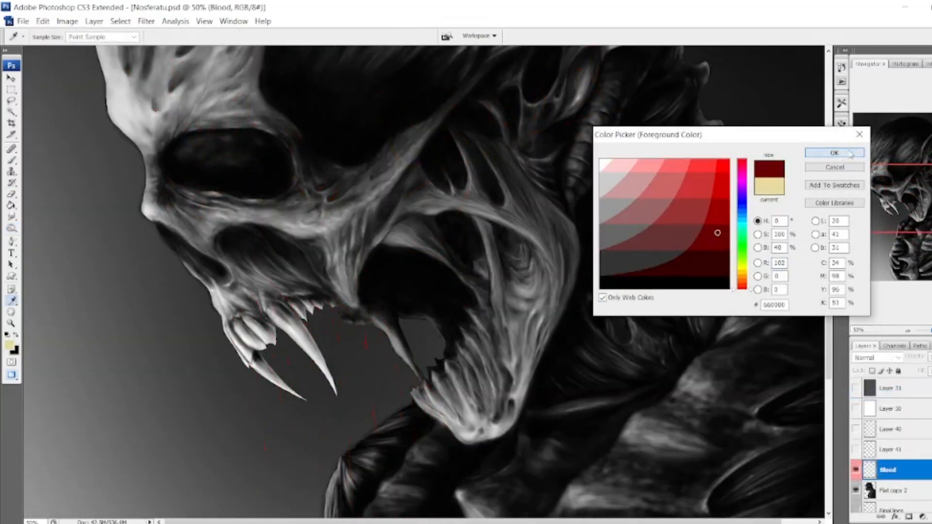
{"action": "left_click", "coordinate": [835, 153]}
{"action": "left_click_drag", "start_coordinate": [89, 244], "coordinate": [85, 265]}
{"action": "key", "text": "b"}
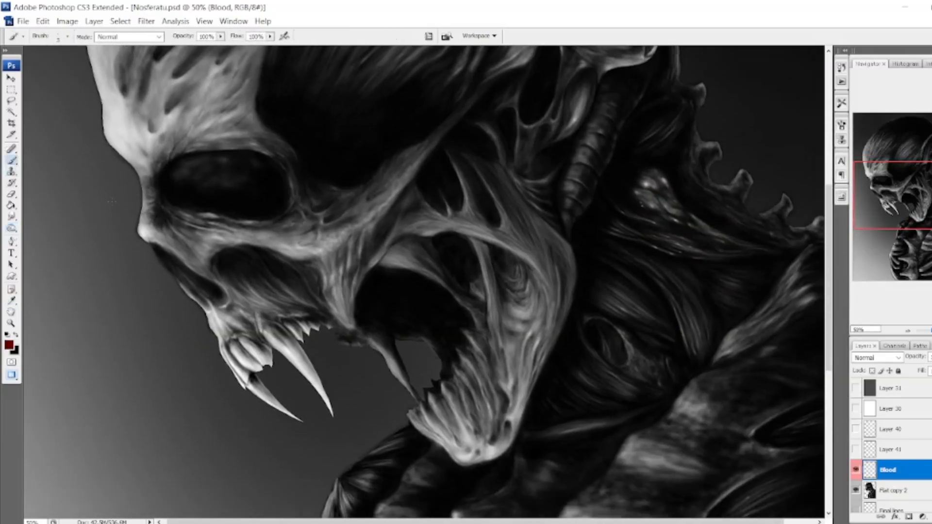
{"action": "left_click_drag", "start_coordinate": [102, 332], "coordinate": [118, 389]}
{"action": "left_click_drag", "start_coordinate": [138, 311], "coordinate": [176, 423]}
{"action": "key", "text": "ctrl+alt+z"}
{"action": "key", "text": "ctrl+alt+z"}
Paint blood along both edges of the long upper fang, with a long drip from its tip and a short one beside it.
{"action": "left_click_drag", "start_coordinate": [914, 193], "coordinate": [913, 213]}
{"action": "left_click_drag", "start_coordinate": [271, 207], "coordinate": [334, 275]}
{"action": "left_click_drag", "start_coordinate": [305, 211], "coordinate": [336, 281]}
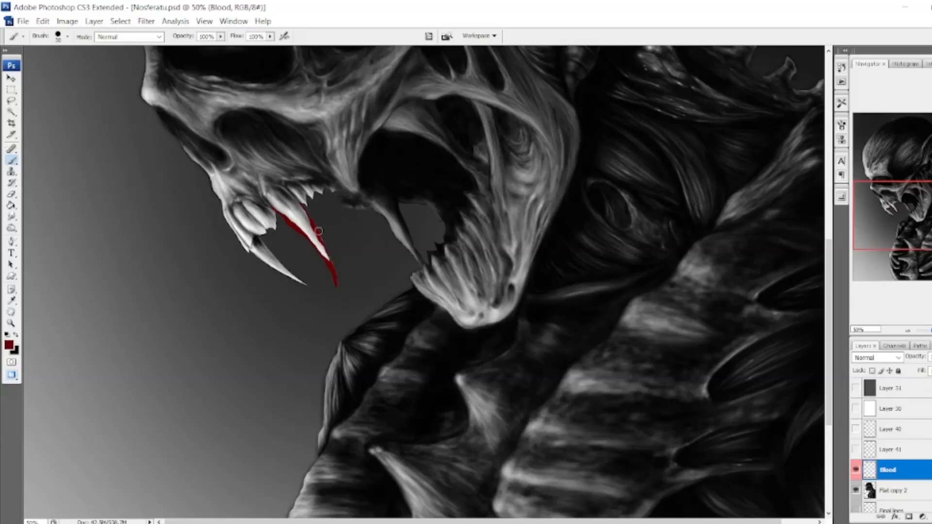
{"action": "mouse_move", "coordinate": [320, 231]}
{"action": "left_mouse_down"}
{"action": "mouse_move", "coordinate": [339, 328]}
{"action": "mouse_move", "coordinate": [341, 452]}
{"action": "left_mouse_up"}
{"action": "left_click_drag", "start_coordinate": [288, 224], "coordinate": [293, 272]}
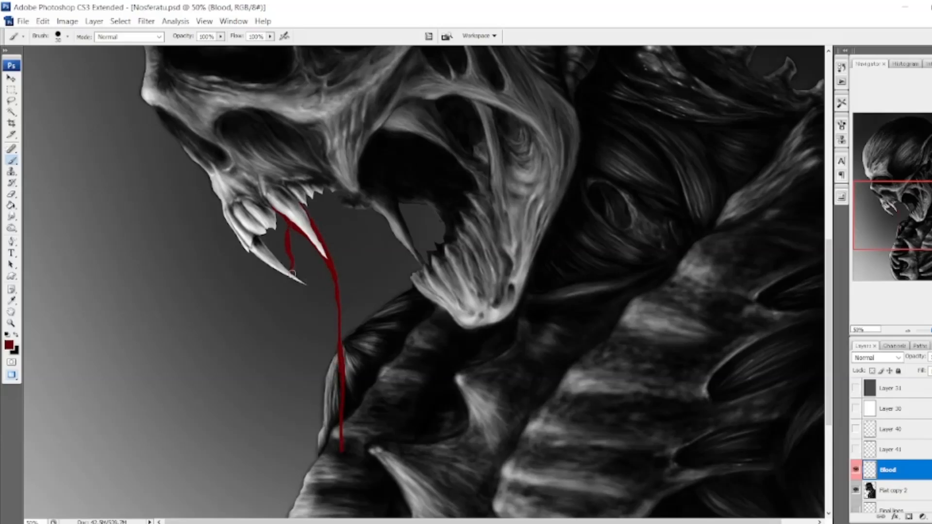
{"action": "mouse_move", "coordinate": [259, 239]}
{"action": "left_mouse_down"}
{"action": "mouse_move", "coordinate": [294, 275]}
{"action": "mouse_move", "coordinate": [311, 327]}
{"action": "left_mouse_up"}
{"action": "key", "text": "ctrl+z"}
Paint long blood drips falling from the front fang and join them to the long fang's drip with rounded ends.
{"action": "left_click_drag", "start_coordinate": [307, 286], "coordinate": [312, 430]}
{"action": "left_click_drag", "start_coordinate": [335, 377], "coordinate": [320, 413]}
{"action": "left_click_drag", "start_coordinate": [314, 394], "coordinate": [321, 414]}
{"action": "scroll", "coordinate": [315, 340], "scroll_direction": "down", "scroll_amount": 3}
{"action": "left_click_drag", "start_coordinate": [313, 285], "coordinate": [320, 325]}
{"action": "left_click_drag", "start_coordinate": [341, 381], "coordinate": [323, 486]}
Paint blood from the cheek across the mouth corner to the lower jaw, with several long drips hanging beneath.
{"action": "left_click_drag", "start_coordinate": [307, 151], "coordinate": [310, 170]}
{"action": "mouse_move", "coordinate": [309, 154]}
{"action": "left_mouse_down"}
{"action": "mouse_move", "coordinate": [322, 185]}
{"action": "mouse_move", "coordinate": [403, 278]}
{"action": "left_mouse_up"}
{"action": "left_click_drag", "start_coordinate": [317, 199], "coordinate": [359, 225]}
{"action": "left_click_drag", "start_coordinate": [354, 157], "coordinate": [379, 496]}
{"action": "left_click_drag", "start_coordinate": [386, 211], "coordinate": [398, 266]}
{"action": "left_click_drag", "start_coordinate": [394, 307], "coordinate": [410, 435]}
{"action": "left_click_drag", "start_coordinate": [392, 267], "coordinate": [396, 335]}
{"action": "left_click_drag", "start_coordinate": [326, 211], "coordinate": [334, 320]}
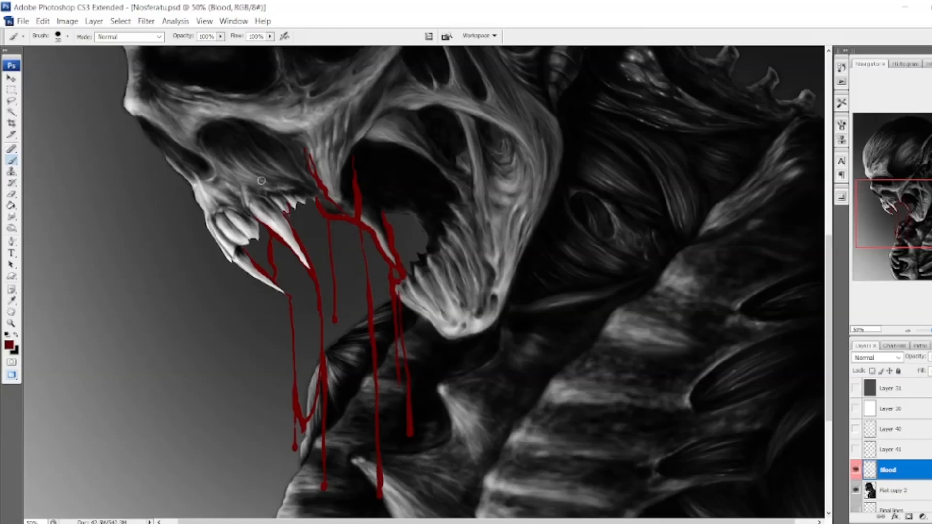
Paint branching blood streaks over the upper gums and between the front teeth, with short drips below the small fangs.
{"action": "mouse_move", "coordinate": [261, 181]}
{"action": "left_mouse_down"}
{"action": "mouse_move", "coordinate": [282, 187]}
{"action": "mouse_move", "coordinate": [297, 226]}
{"action": "mouse_move", "coordinate": [292, 257]}
{"action": "mouse_move", "coordinate": [313, 274]}
{"action": "left_mouse_up"}
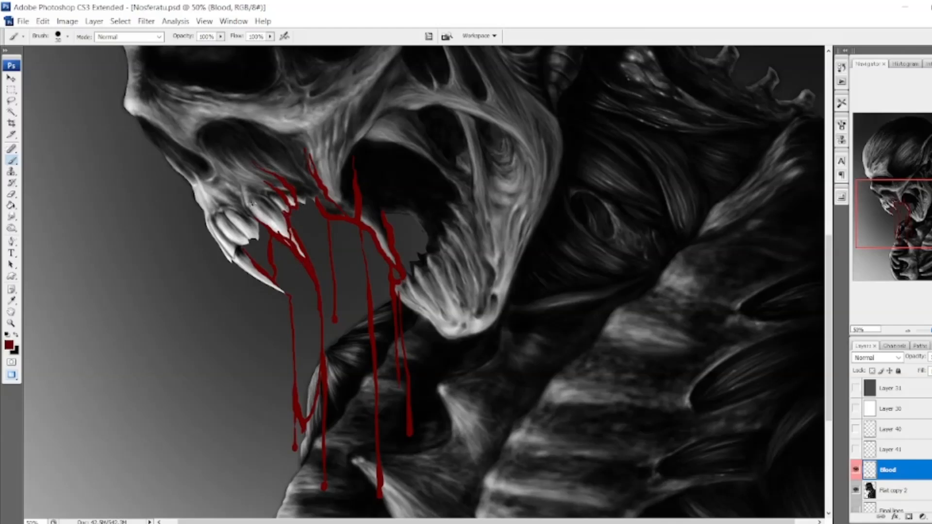
{"action": "left_click_drag", "start_coordinate": [252, 204], "coordinate": [279, 234]}
{"action": "left_click_drag", "start_coordinate": [240, 247], "coordinate": [233, 263]}
{"action": "mouse_move", "coordinate": [210, 233]}
{"action": "left_mouse_down"}
{"action": "mouse_move", "coordinate": [277, 288]}
{"action": "mouse_move", "coordinate": [275, 303]}
{"action": "mouse_move", "coordinate": [256, 220]}
{"action": "mouse_move", "coordinate": [250, 240]}
{"action": "mouse_move", "coordinate": [259, 253]}
{"action": "mouse_move", "coordinate": [222, 220]}
{"action": "mouse_move", "coordinate": [211, 221]}
{"action": "mouse_move", "coordinate": [232, 257]}
{"action": "left_mouse_up"}
{"action": "left_click_drag", "start_coordinate": [204, 209], "coordinate": [210, 236]}
{"action": "left_click_drag", "start_coordinate": [203, 193], "coordinate": [221, 209]}
{"action": "left_click_drag", "start_coordinate": [214, 183], "coordinate": [251, 215]}
{"action": "left_click_drag", "start_coordinate": [244, 190], "coordinate": [250, 212]}
{"action": "left_click_drag", "start_coordinate": [238, 172], "coordinate": [282, 210]}
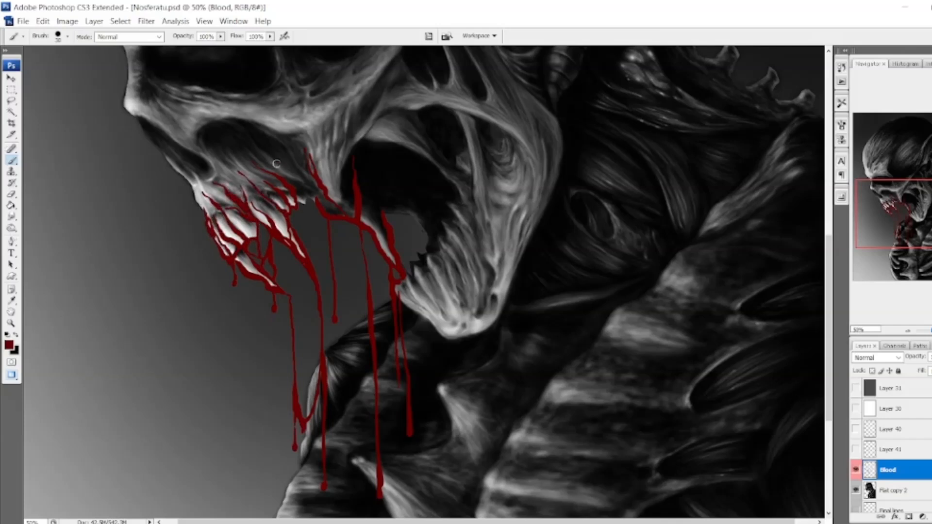
Paint blood streaks above the fang, around the mouth corner and inside the mouth, with runs and drips along the lower jaw's front edge.
{"action": "mouse_move", "coordinate": [302, 170]}
{"action": "left_mouse_down"}
{"action": "mouse_move", "coordinate": [320, 204]}
{"action": "mouse_move", "coordinate": [350, 217]}
{"action": "left_mouse_up"}
{"action": "mouse_move", "coordinate": [374, 181]}
{"action": "left_mouse_down"}
{"action": "mouse_move", "coordinate": [373, 204]}
{"action": "mouse_move", "coordinate": [423, 228]}
{"action": "left_mouse_up"}
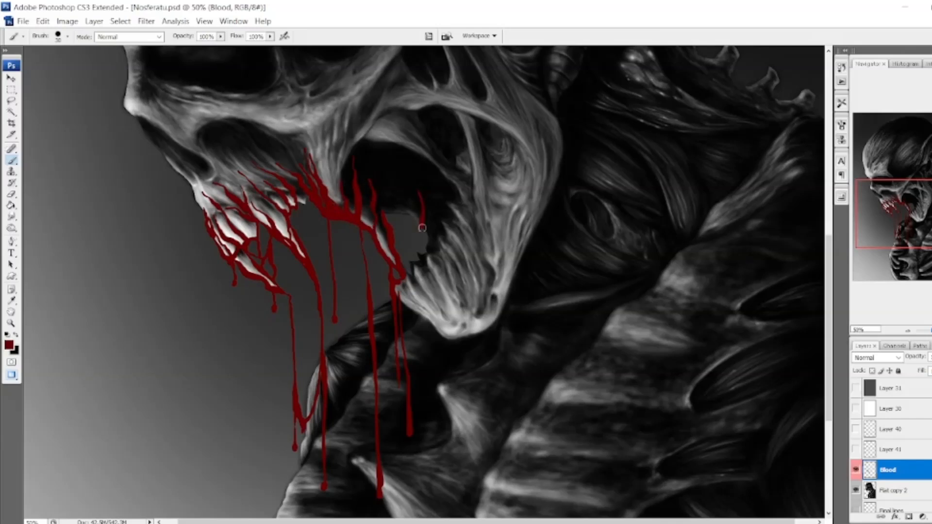
{"action": "left_click_drag", "start_coordinate": [434, 278], "coordinate": [449, 335]}
{"action": "left_click_drag", "start_coordinate": [446, 337], "coordinate": [448, 360]}
{"action": "mouse_move", "coordinate": [399, 294]}
{"action": "left_mouse_down"}
{"action": "mouse_move", "coordinate": [441, 337]}
{"action": "mouse_move", "coordinate": [419, 316]}
{"action": "mouse_move", "coordinate": [432, 347]}
{"action": "left_mouse_up"}
{"action": "mouse_move", "coordinate": [384, 216]}
{"action": "left_mouse_down"}
{"action": "mouse_move", "coordinate": [411, 213]}
{"action": "mouse_move", "coordinate": [419, 258]}
{"action": "mouse_move", "coordinate": [412, 269]}
{"action": "mouse_move", "coordinate": [392, 216]}
{"action": "mouse_move", "coordinate": [421, 224]}
{"action": "mouse_move", "coordinate": [427, 250]}
{"action": "left_mouse_up"}
Paint short blood streaks in the cheek hollow and long runs down the lower jaw ending in drips beneath the chin.
{"action": "left_click_drag", "start_coordinate": [454, 112], "coordinate": [458, 151]}
{"action": "left_click_drag", "start_coordinate": [441, 131], "coordinate": [443, 146]}
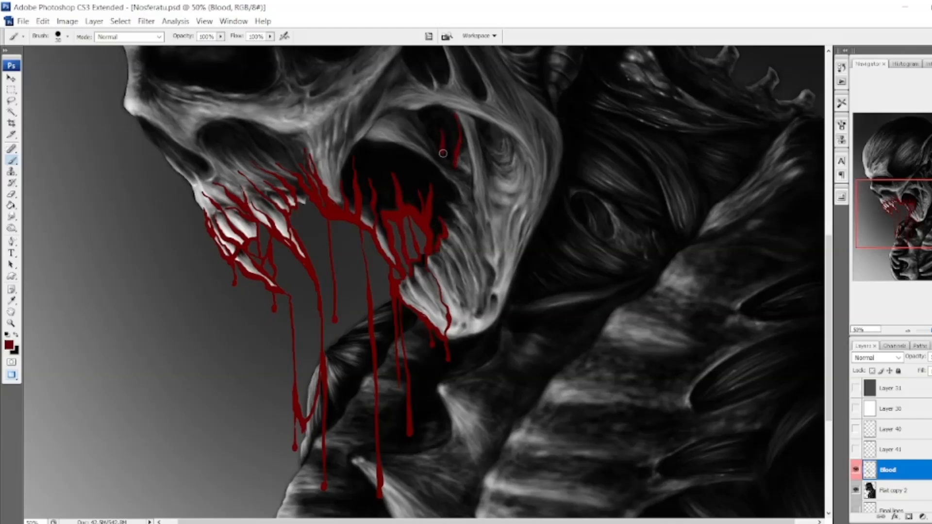
{"action": "mouse_move", "coordinate": [447, 180]}
{"action": "left_mouse_down"}
{"action": "mouse_move", "coordinate": [493, 260]}
{"action": "mouse_move", "coordinate": [491, 362]}
{"action": "left_mouse_up"}
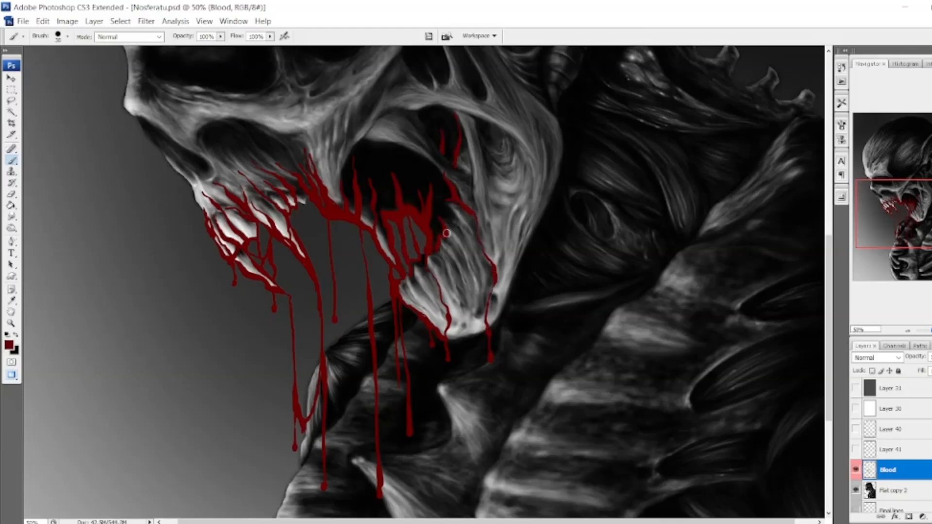
{"action": "left_click_drag", "start_coordinate": [444, 231], "coordinate": [466, 339]}
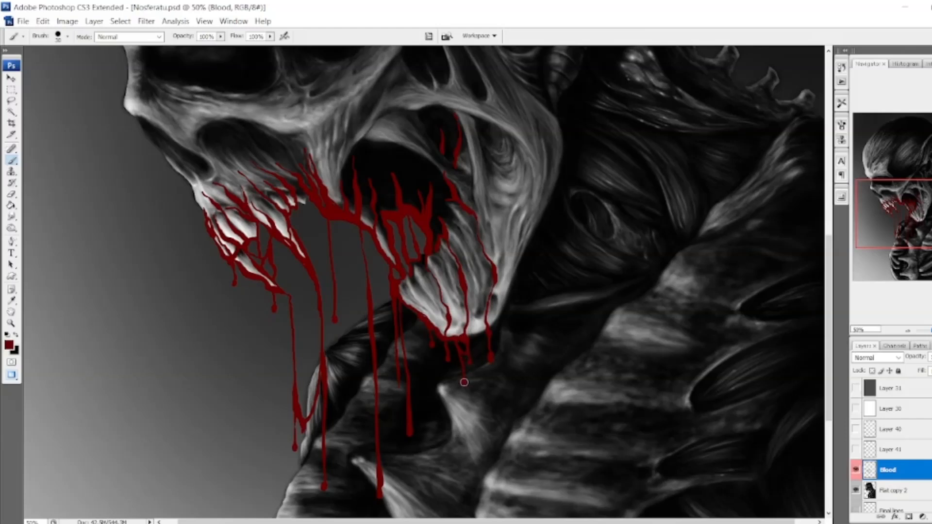
Line the lower rim of the jaw with blood and fill the grooves between its ridges with thin streaks.
{"action": "left_click_drag", "start_coordinate": [506, 301], "coordinate": [490, 328]}
{"action": "left_click_drag", "start_coordinate": [507, 281], "coordinate": [501, 305]}
{"action": "mouse_move", "coordinate": [483, 261]}
{"action": "left_mouse_down"}
{"action": "mouse_move", "coordinate": [485, 302]}
{"action": "mouse_move", "coordinate": [472, 333]}
{"action": "left_mouse_up"}
{"action": "left_click_drag", "start_coordinate": [441, 257], "coordinate": [453, 295]}
{"action": "mouse_move", "coordinate": [442, 258]}
{"action": "left_mouse_down"}
{"action": "mouse_move", "coordinate": [420, 262]}
{"action": "mouse_move", "coordinate": [411, 278]}
{"action": "mouse_move", "coordinate": [437, 310]}
{"action": "left_mouse_up"}
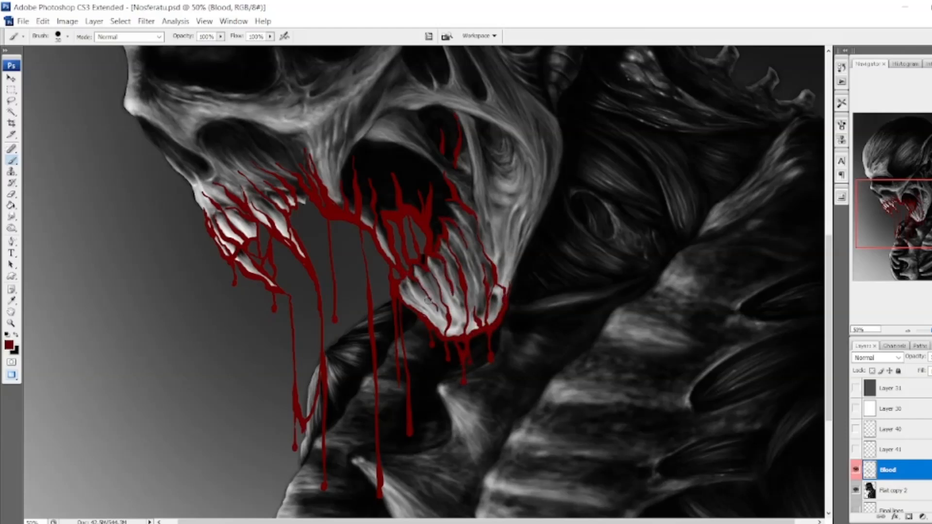
{"action": "left_click_drag", "start_coordinate": [457, 228], "coordinate": [467, 246]}
{"action": "left_click_drag", "start_coordinate": [428, 267], "coordinate": [442, 302]}
{"action": "left_click_drag", "start_coordinate": [439, 310], "coordinate": [446, 327]}
{"action": "left_click_drag", "start_coordinate": [404, 282], "coordinate": [443, 334]}
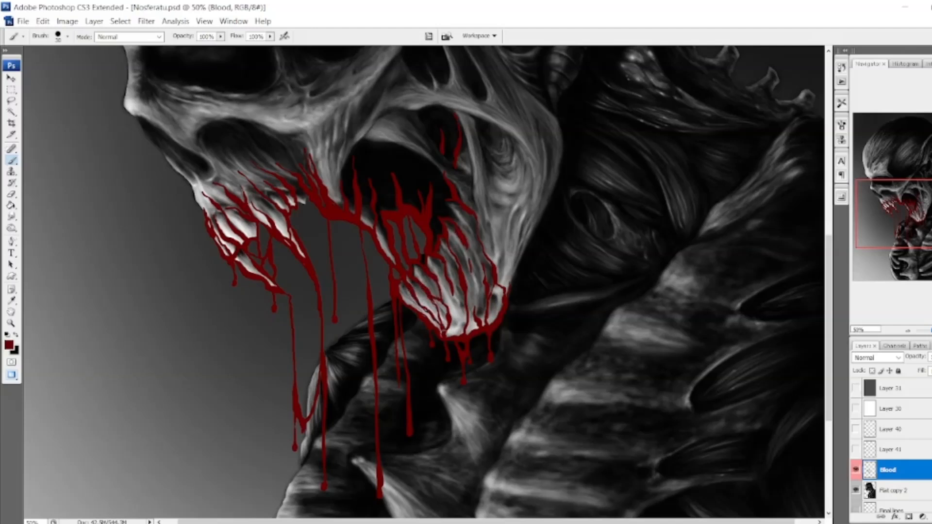
Add fine blood streaks across the back of the lower jaw and a thicker run along its rear edge.
{"action": "left_click_drag", "start_coordinate": [476, 300], "coordinate": [478, 312]}
{"action": "left_click_drag", "start_coordinate": [485, 286], "coordinate": [477, 303]}
{"action": "left_click_drag", "start_coordinate": [471, 268], "coordinate": [473, 294]}
{"action": "mouse_move", "coordinate": [452, 204]}
{"action": "left_mouse_down"}
{"action": "mouse_move", "coordinate": [505, 257]}
{"action": "mouse_move", "coordinate": [514, 303]}
{"action": "mouse_move", "coordinate": [508, 347]}
{"action": "left_mouse_up"}
{"action": "scroll", "coordinate": [447, 223], "scroll_direction": "up", "scroll_amount": 3}
{"action": "left_click_drag", "start_coordinate": [523, 269], "coordinate": [508, 344]}
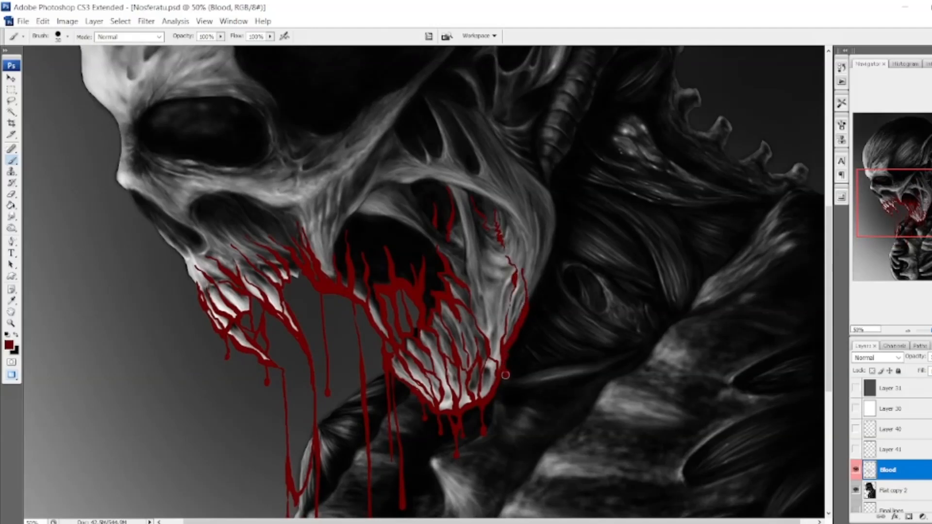
Paint blood running from the ear opening down the rear side of the face to the jaw.
{"action": "left_click_drag", "start_coordinate": [931, 200], "coordinate": [928, 191]}
{"action": "mouse_move", "coordinate": [517, 153]}
{"action": "left_mouse_down"}
{"action": "mouse_move", "coordinate": [517, 193]}
{"action": "mouse_move", "coordinate": [553, 265]}
{"action": "mouse_move", "coordinate": [555, 364]}
{"action": "left_mouse_up"}
{"action": "left_click_drag", "start_coordinate": [563, 282], "coordinate": [565, 342]}
{"action": "scroll", "coordinate": [483, 194], "scroll_direction": "down", "scroll_amount": 3}
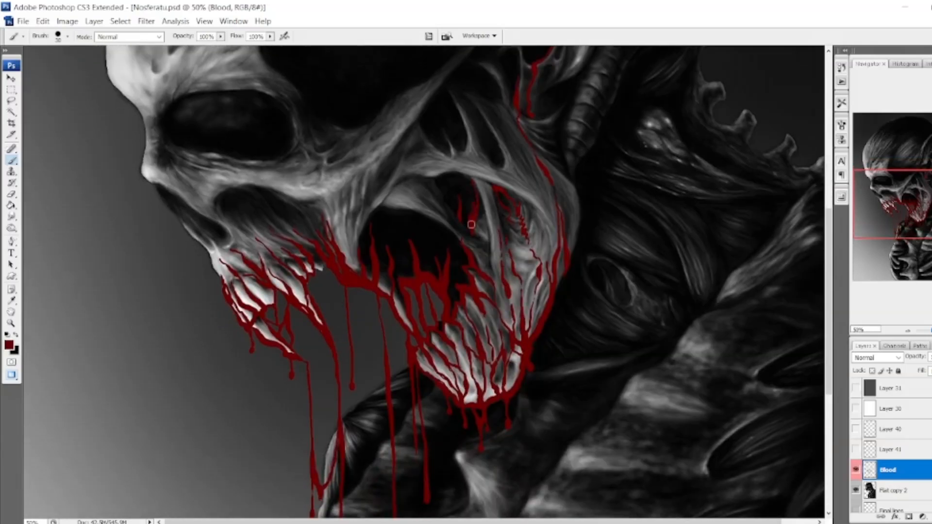
Paint extra blood drips hanging below the cheek and mouth corner between the existing long drips.
{"action": "left_click_drag", "start_coordinate": [364, 228], "coordinate": [362, 248]}
{"action": "left_click_drag", "start_coordinate": [381, 288], "coordinate": [421, 333]}
{"action": "left_click_drag", "start_coordinate": [366, 318], "coordinate": [370, 362]}
{"action": "left_click_drag", "start_coordinate": [362, 289], "coordinate": [368, 340]}
{"action": "scroll", "coordinate": [380, 339], "scroll_direction": "down", "scroll_amount": 1}
{"action": "mouse_move", "coordinate": [333, 256]}
{"action": "left_mouse_down"}
{"action": "mouse_move", "coordinate": [346, 302]}
{"action": "mouse_move", "coordinate": [332, 288]}
{"action": "left_mouse_up"}
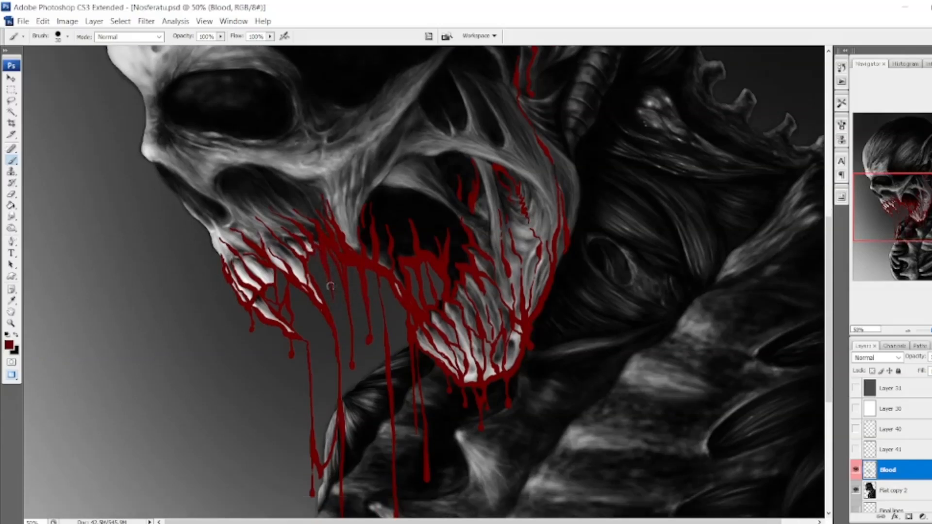
Paint blood in the eye socket and streaks running from it down over the cheekbone, nose cavity and upper jaw.
{"action": "scroll", "coordinate": [263, 344], "scroll_direction": "up", "scroll_amount": 2}
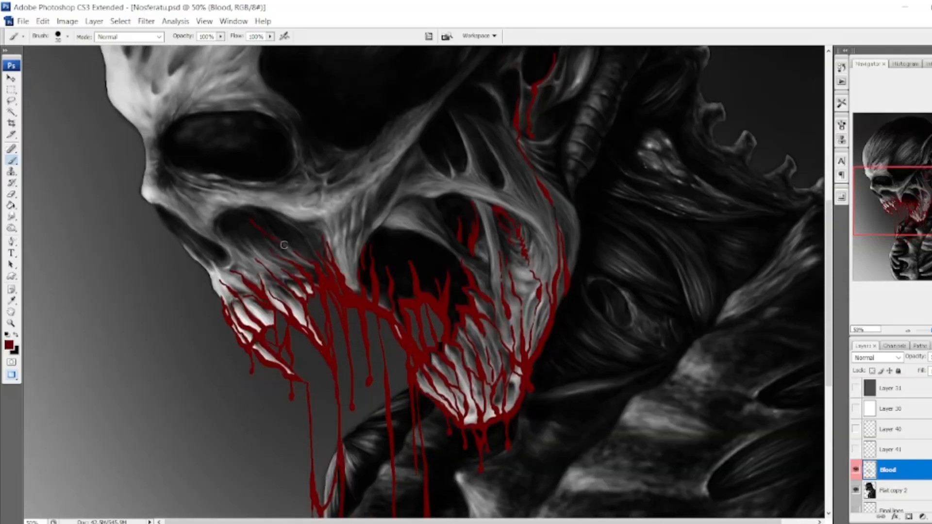
{"action": "mouse_move", "coordinate": [288, 148]}
{"action": "left_mouse_down"}
{"action": "mouse_move", "coordinate": [277, 170]}
{"action": "mouse_move", "coordinate": [175, 165]}
{"action": "mouse_move", "coordinate": [276, 121]}
{"action": "mouse_move", "coordinate": [287, 151]}
{"action": "mouse_move", "coordinate": [283, 134]}
{"action": "mouse_move", "coordinate": [250, 131]}
{"action": "mouse_move", "coordinate": [194, 150]}
{"action": "mouse_move", "coordinate": [271, 120]}
{"action": "mouse_move", "coordinate": [322, 235]}
{"action": "left_mouse_up"}
{"action": "mouse_move", "coordinate": [179, 162]}
{"action": "left_mouse_down"}
{"action": "mouse_move", "coordinate": [240, 204]}
{"action": "mouse_move", "coordinate": [212, 214]}
{"action": "mouse_move", "coordinate": [237, 267]}
{"action": "left_mouse_up"}
{"action": "left_click_drag", "start_coordinate": [243, 182], "coordinate": [282, 221]}
{"action": "left_click_drag", "start_coordinate": [280, 187], "coordinate": [310, 223]}
{"action": "mouse_move", "coordinate": [297, 171]}
{"action": "left_mouse_down"}
{"action": "mouse_move", "coordinate": [331, 203]}
{"action": "mouse_move", "coordinate": [348, 287]}
{"action": "left_mouse_up"}
{"action": "left_click_drag", "start_coordinate": [355, 248], "coordinate": [359, 292]}
{"action": "left_click_drag", "start_coordinate": [361, 185], "coordinate": [356, 247]}
Fill the inside of the open mouth with dense, flame-shaped blood streaks.
{"action": "scroll", "coordinate": [418, 282], "scroll_direction": "up", "scroll_amount": 1}
{"action": "mouse_move", "coordinate": [406, 282]}
{"action": "left_mouse_down"}
{"action": "mouse_move", "coordinate": [396, 324]}
{"action": "mouse_move", "coordinate": [401, 291]}
{"action": "left_mouse_up"}
{"action": "left_click_drag", "start_coordinate": [433, 295], "coordinate": [423, 326]}
{"action": "left_click_drag", "start_coordinate": [449, 318], "coordinate": [458, 356]}
{"action": "left_click_drag", "start_coordinate": [442, 280], "coordinate": [433, 312]}
{"action": "left_click_drag", "start_coordinate": [454, 319], "coordinate": [450, 341]}
{"action": "left_click_drag", "start_coordinate": [458, 296], "coordinate": [451, 335]}
Paint blood trickling from the upper ear hole through the ear and branching down over the ribbed tube below.
{"action": "left_click_drag", "start_coordinate": [926, 200], "coordinate": [927, 165]}
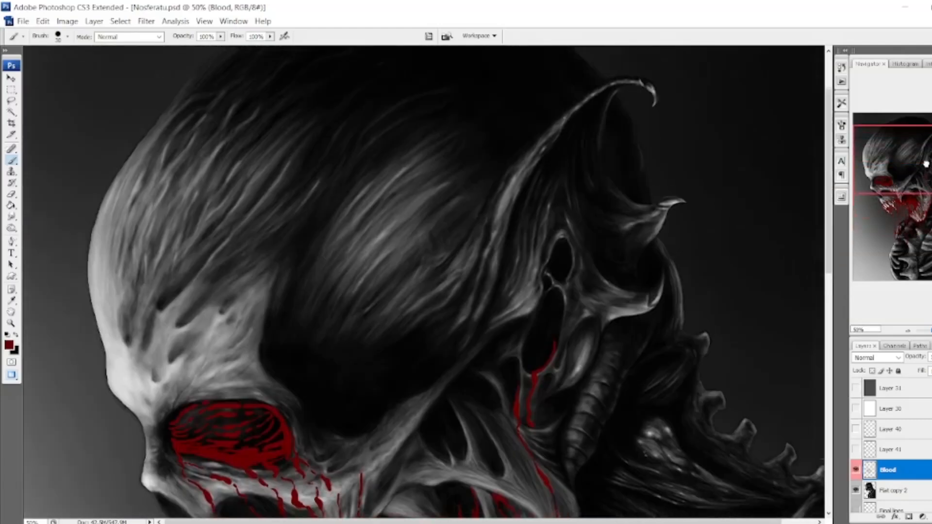
{"action": "left_click_drag", "start_coordinate": [569, 244], "coordinate": [572, 271]}
{"action": "mouse_move", "coordinate": [572, 271]}
{"action": "left_mouse_down"}
{"action": "mouse_move", "coordinate": [565, 289]}
{"action": "mouse_move", "coordinate": [574, 316]}
{"action": "left_mouse_up"}
{"action": "left_click_drag", "start_coordinate": [573, 317], "coordinate": [557, 414]}
{"action": "left_click_drag", "start_coordinate": [562, 298], "coordinate": [554, 349]}
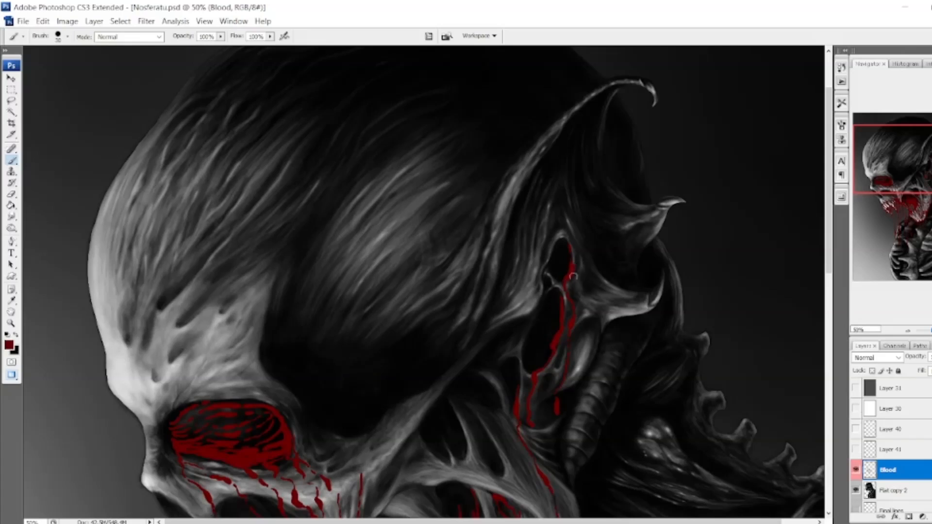
{"action": "left_click_drag", "start_coordinate": [573, 277], "coordinate": [614, 442]}
{"action": "mouse_move", "coordinate": [580, 410]}
{"action": "left_mouse_down"}
{"action": "mouse_move", "coordinate": [602, 417]}
{"action": "mouse_move", "coordinate": [603, 456]}
{"action": "mouse_move", "coordinate": [583, 499]}
{"action": "left_mouse_up"}
{"action": "left_click_drag", "start_coordinate": [617, 373], "coordinate": [622, 412]}
Paint a long blood drip with a rounded end falling from beneath the front fang.
{"action": "scroll", "coordinate": [807, 232], "scroll_direction": "down", "scroll_amount": 3}
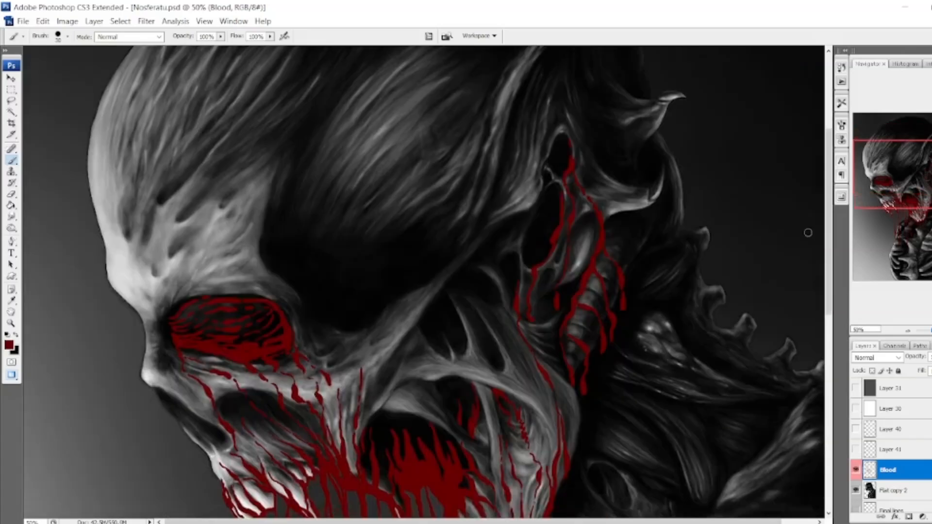
{"action": "scroll", "coordinate": [351, 391], "scroll_direction": "down", "scroll_amount": 4}
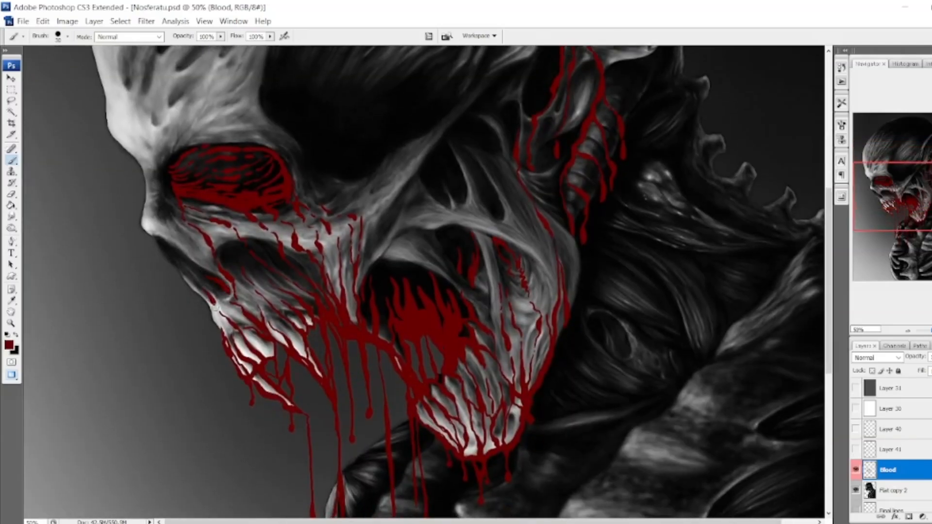
{"action": "scroll", "coordinate": [259, 308], "scroll_direction": "down", "scroll_amount": 3}
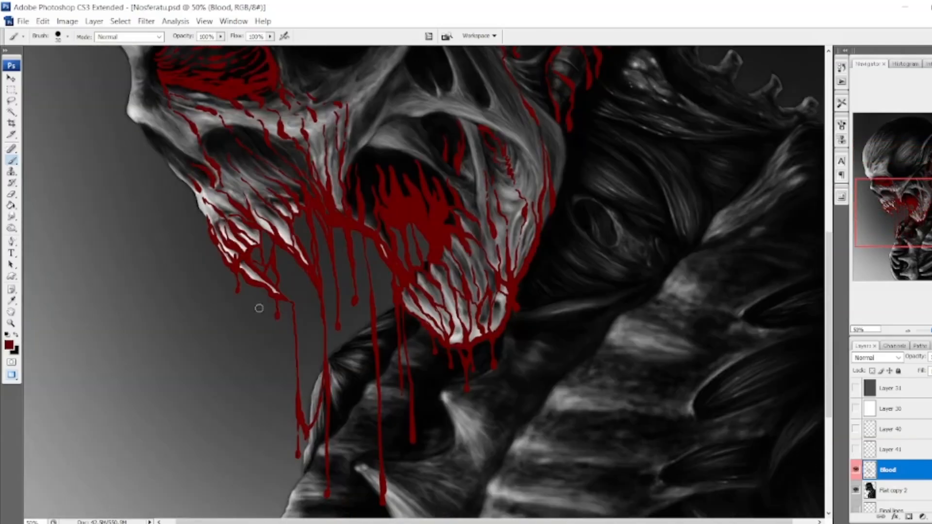
{"action": "left_click_drag", "start_coordinate": [258, 315], "coordinate": [271, 499]}
{"action": "mouse_move", "coordinate": [907, 203]}
{"action": "left_mouse_down"}
{"action": "mouse_move", "coordinate": [907, 236]}
{"action": "mouse_move", "coordinate": [910, 167]}
{"action": "mouse_move", "coordinate": [895, 226]}
{"action": "left_mouse_up"}
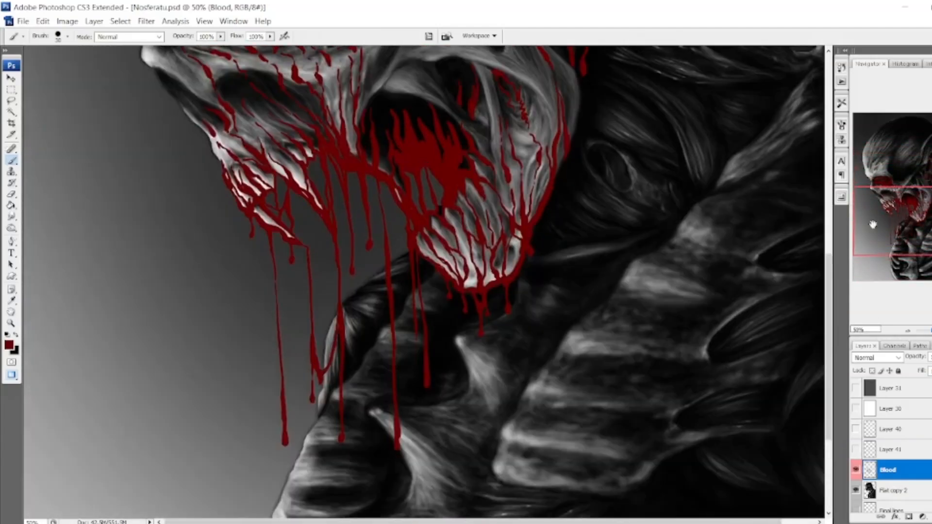
Darken parts of the painted blood drips and streaks with the Burn tool, using Midtones at 10% exposure.
{"action": "key", "text": "o"}
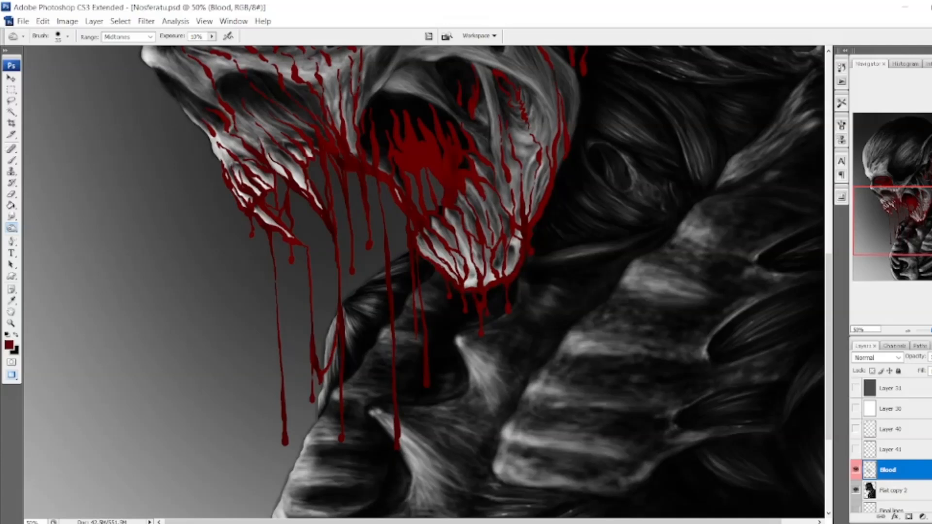
{"action": "scroll", "coordinate": [179, 231], "scroll_direction": "up", "scroll_amount": 5}
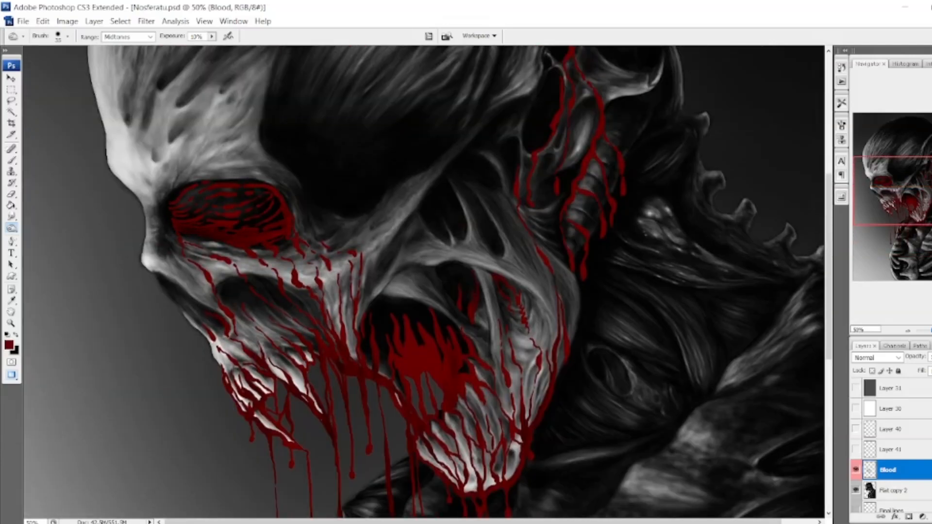
{"action": "left_click_drag", "start_coordinate": [588, 251], "coordinate": [607, 200]}
{"action": "scroll", "coordinate": [608, 109], "scroll_direction": "up", "scroll_amount": 4}
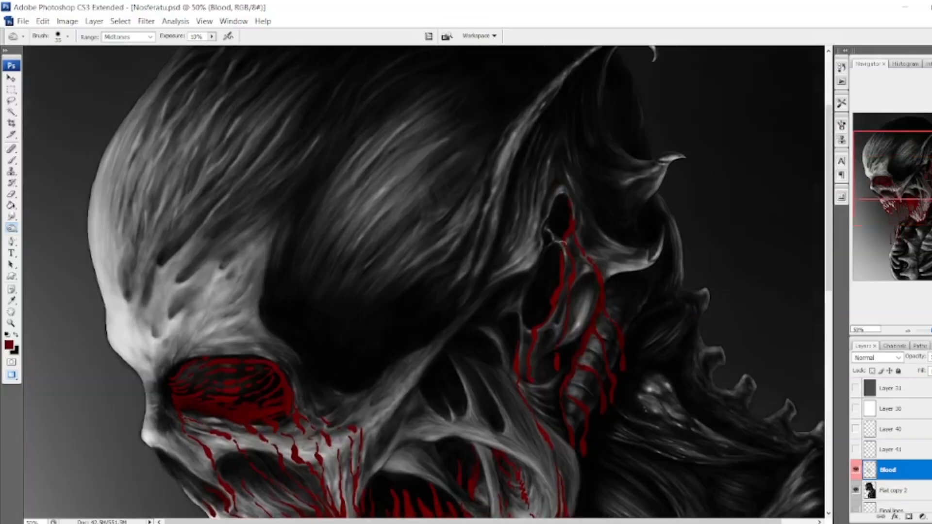
{"action": "scroll", "coordinate": [548, 440], "scroll_direction": "down", "scroll_amount": 3}
Burn the blood inside the open mouth with a 175 px brush so it fades into shadow.
{"action": "key", "text": "bracketright"}
{"action": "key", "text": "bracketright"}
{"action": "key", "text": "bracketright"}
{"action": "key", "text": "bracketright"}
{"action": "key", "text": "bracketright"}
{"action": "key", "text": "bracketright"}
{"action": "key", "text": "bracketright"}
{"action": "key", "text": "bracketright"}
{"action": "key", "text": "bracketright"}
{"action": "key", "text": "bracketright"}
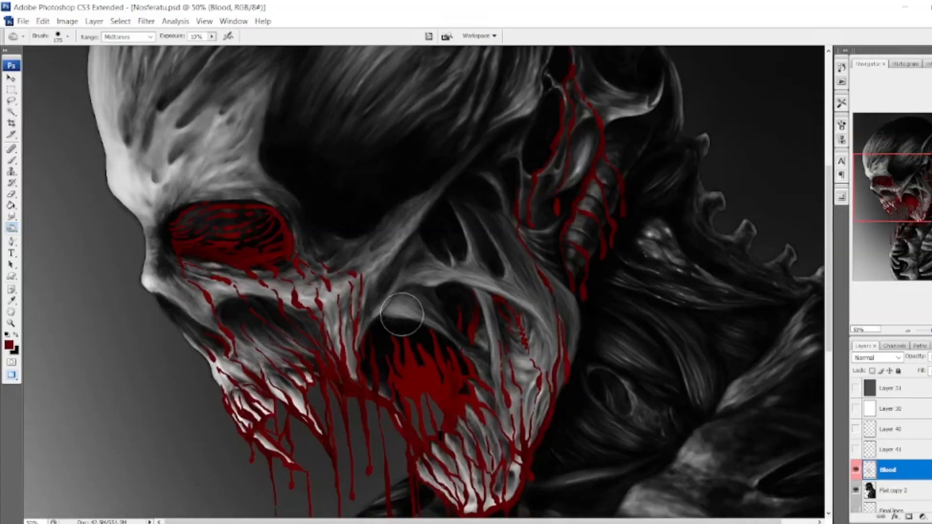
{"action": "mouse_move", "coordinate": [405, 315]}
{"action": "left_mouse_down"}
{"action": "mouse_move", "coordinate": [382, 339]}
{"action": "mouse_move", "coordinate": [465, 372]}
{"action": "left_mouse_up"}
{"action": "key", "text": "p"}
{"action": "key", "text": "b"}
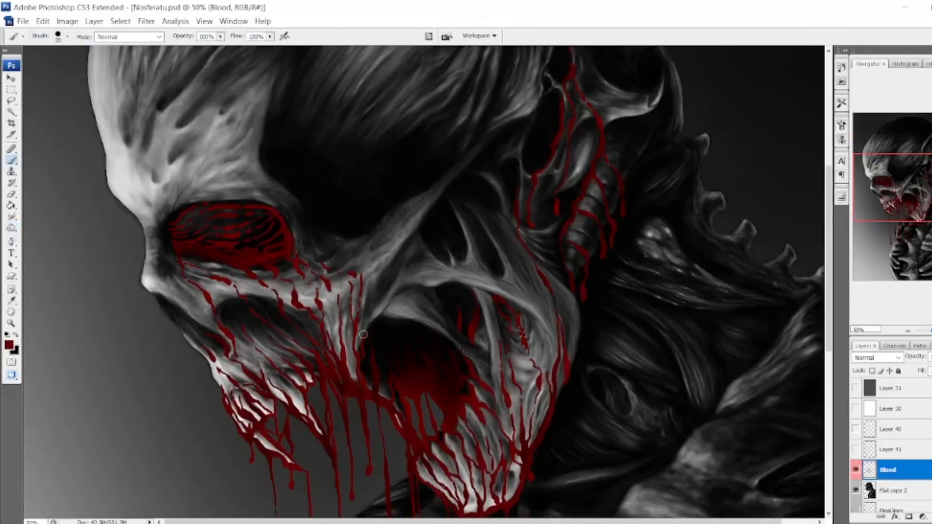
{"action": "key", "text": "o"}
{"action": "key", "text": "bracketleft"}
{"action": "key", "text": "bracketleft"}
{"action": "key", "text": "bracketleft"}
{"action": "key", "text": "bracketleft"}
{"action": "key", "text": "bracketleft"}
{"action": "key", "text": "bracketleft"}
{"action": "key", "text": "bracketleft"}
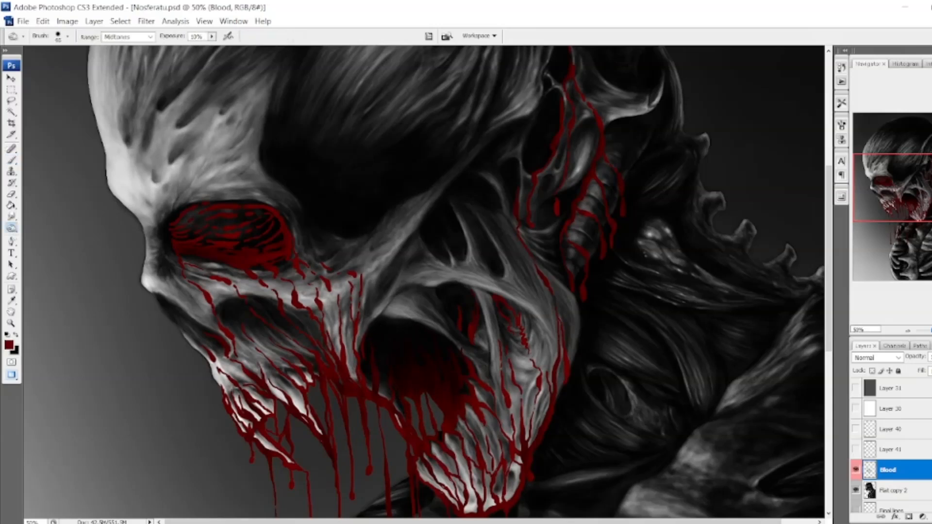
Burn the blood in the eye socket and around the ear with a 175 px brush.
{"action": "key", "text": "bracketright"}
{"action": "key", "text": "bracketright"}
{"action": "key", "text": "bracketright"}
{"action": "key", "text": "bracketright"}
{"action": "key", "text": "bracketright"}
{"action": "key", "text": "bracketright"}
{"action": "key", "text": "bracketright"}
{"action": "mouse_move", "coordinate": [206, 223]}
{"action": "left_mouse_down"}
{"action": "mouse_move", "coordinate": [246, 244]}
{"action": "mouse_move", "coordinate": [174, 246]}
{"action": "left_mouse_up"}
{"action": "left_click_drag", "start_coordinate": [581, 180], "coordinate": [563, 114]}
{"action": "left_click_drag", "start_coordinate": [642, 122], "coordinate": [614, 200]}
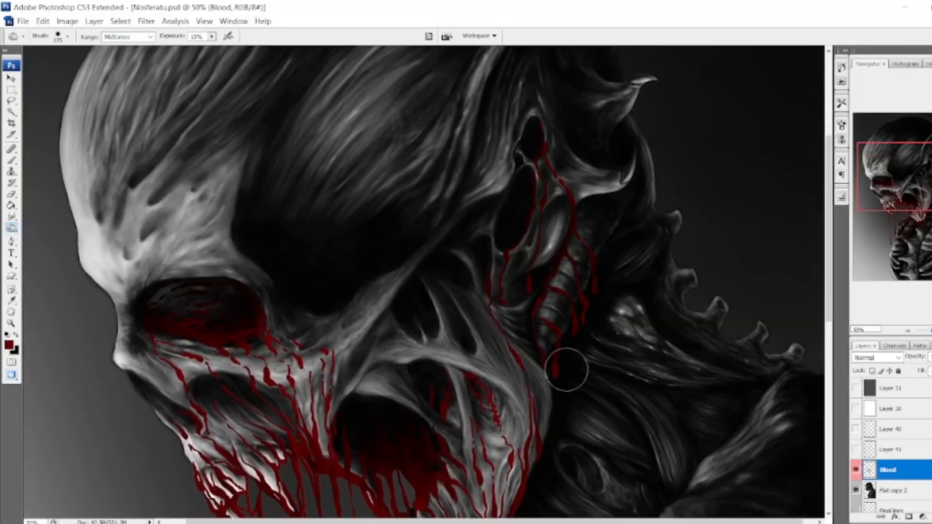
{"action": "scroll", "coordinate": [218, 322], "scroll_direction": "down", "scroll_amount": 3}
{"action": "scroll", "coordinate": [297, 145], "scroll_direction": "down", "scroll_amount": 3}
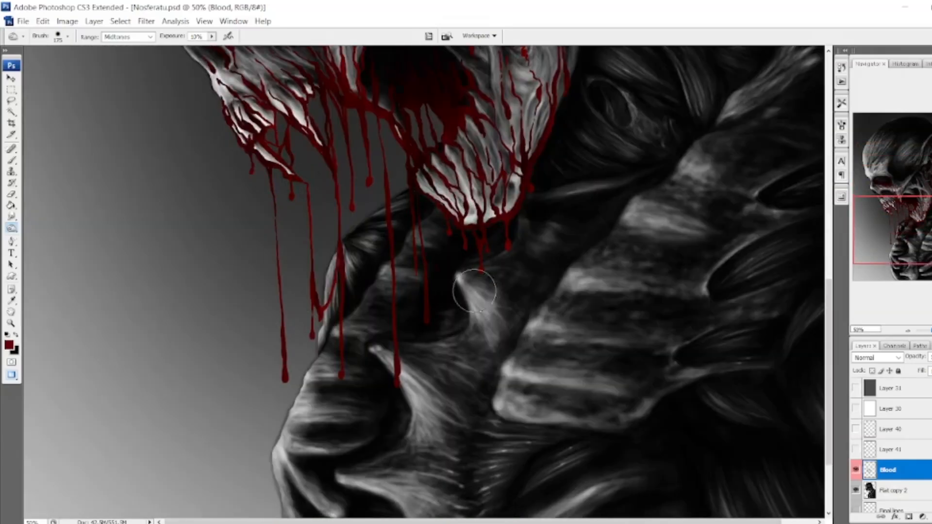
{"action": "scroll", "coordinate": [501, 233], "scroll_direction": "up", "scroll_amount": 6}
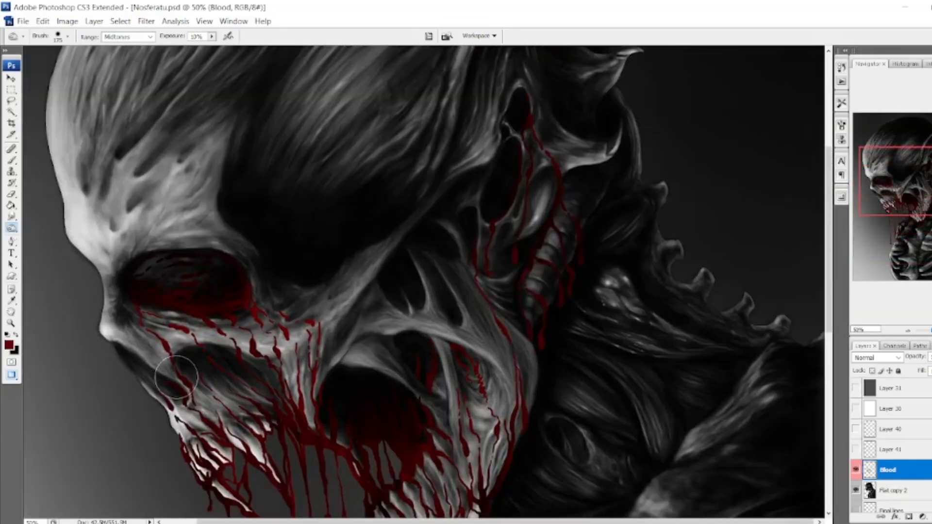
{"action": "mouse_move", "coordinate": [923, 182]}
{"action": "left_mouse_down"}
{"action": "mouse_move", "coordinate": [922, 171]}
{"action": "mouse_move", "coordinate": [926, 198]}
{"action": "left_mouse_up"}
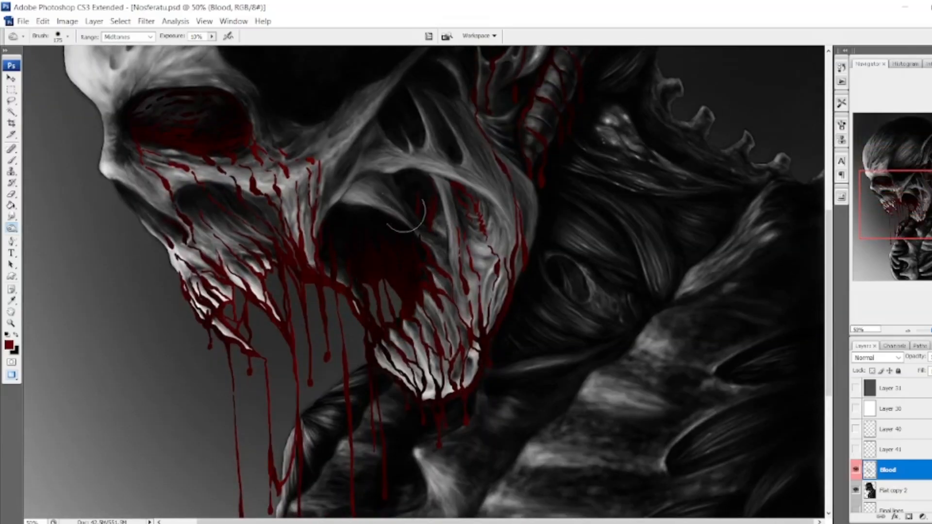
Soften the Blood layer with a Gaussian Blur of 5.5 pixels radius.
{"action": "left_click", "coordinate": [145, 21]}
{"action": "mouse_move", "coordinate": [183, 150]}
{"action": "left_click", "coordinate": [308, 203]}
{"action": "mouse_move", "coordinate": [716, 328]}
{"action": "left_mouse_down"}
{"action": "mouse_move", "coordinate": [701, 328]}
{"action": "mouse_move", "coordinate": [713, 330]}
{"action": "left_mouse_up"}
{"action": "left_click", "coordinate": [819, 190]}
{"action": "left_click", "coordinate": [146, 21]}
{"action": "mouse_move", "coordinate": [183, 150]}
{"action": "left_click", "coordinate": [308, 204]}
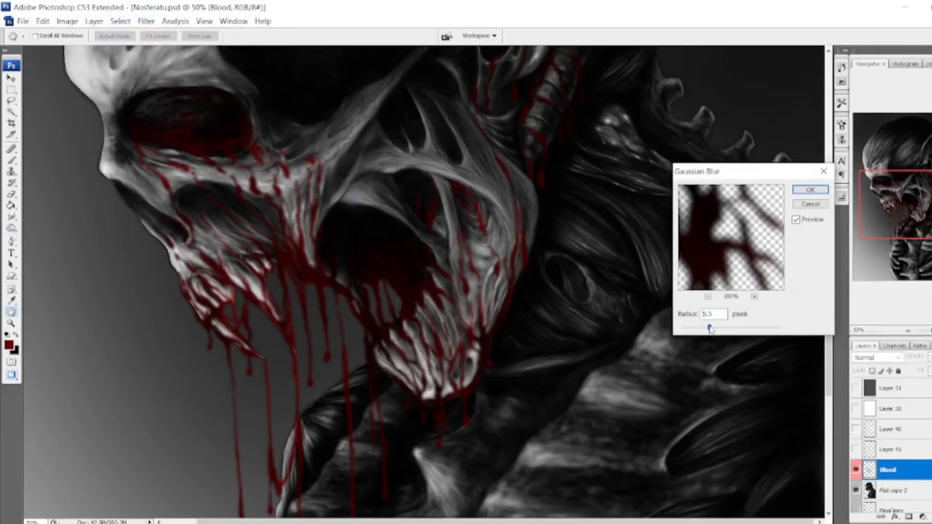
{"action": "left_click", "coordinate": [796, 220]}
{"action": "left_click", "coordinate": [824, 192]}
Tone down the red of the Blood layer with a Hue/Saturation adjustment.
{"action": "scroll", "coordinate": [424, 243], "scroll_direction": "up", "scroll_amount": 3}
{"action": "left_click", "coordinate": [67, 21]}
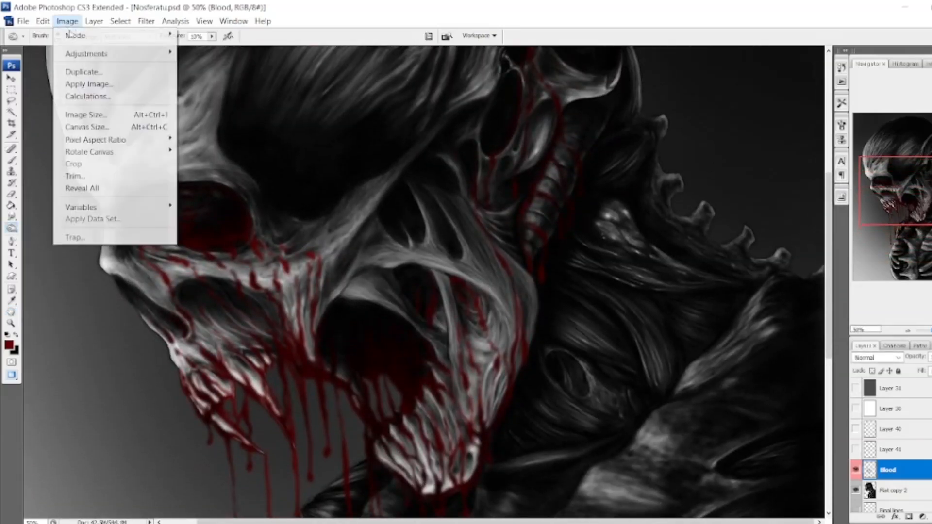
{"action": "mouse_move", "coordinate": [86, 54]}
{"action": "left_click", "coordinate": [245, 160]}
{"action": "left_click_drag", "start_coordinate": [646, 190], "coordinate": [641, 217]}
{"action": "left_click", "coordinate": [735, 238]}
{"action": "left_click", "coordinate": [751, 139]}
Create a new layer above Blood and set up a small Brush with white as the foreground color.
{"action": "left_click_drag", "start_coordinate": [913, 182], "coordinate": [903, 163]}
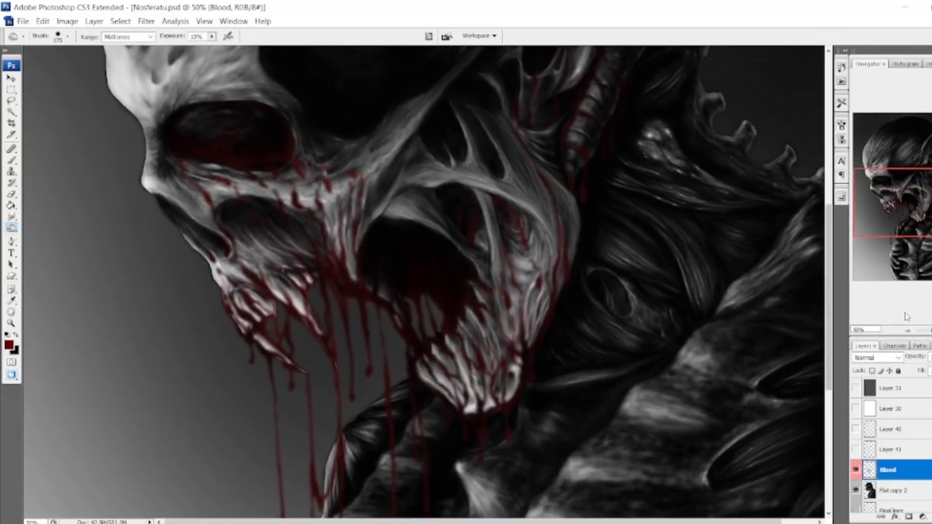
{"action": "key", "text": "ctrl+shift+alt+n"}
{"action": "key", "text": "ctrl+plus"}
{"action": "key", "text": "ctrl+plus"}
{"action": "left_click_drag", "start_coordinate": [925, 210], "coordinate": [910, 230]}
{"action": "left_click", "coordinate": [908, 330]}
{"action": "left_click", "coordinate": [16, 335]}
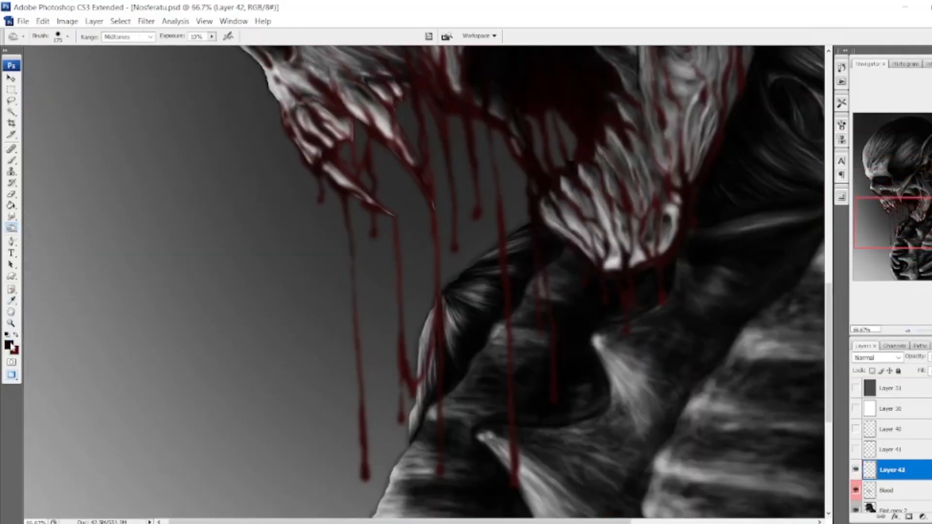
{"action": "left_click", "coordinate": [10, 345]}
{"action": "left_click", "coordinate": [597, 147]}
{"action": "left_click", "coordinate": [849, 142]}
{"action": "left_click", "coordinate": [12, 160]}
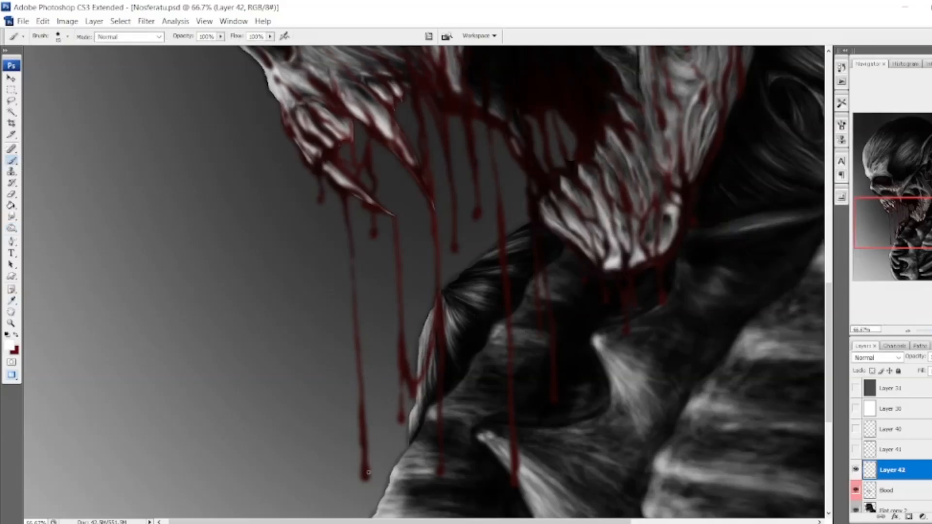
Paint small white highlights on the blood drips below the front fangs, under the chin and around the mouth corner.
{"action": "left_click", "coordinate": [320, 199]}
{"action": "left_click_drag", "start_coordinate": [334, 184], "coordinate": [346, 231]}
{"action": "left_click", "coordinate": [373, 233]}
{"action": "left_click_drag", "start_coordinate": [355, 348], "coordinate": [357, 360]}
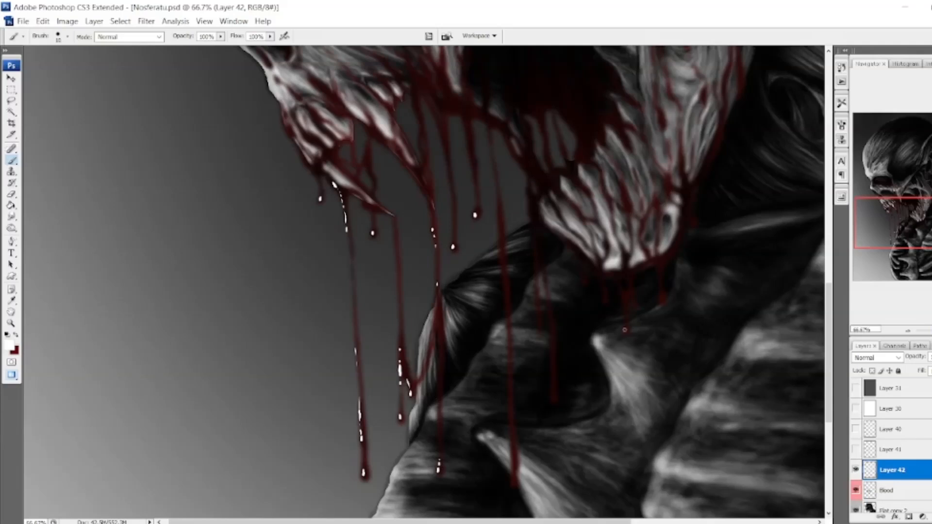
{"action": "left_click_drag", "start_coordinate": [911, 226], "coordinate": [911, 223]}
{"action": "left_click_drag", "start_coordinate": [573, 176], "coordinate": [573, 190]}
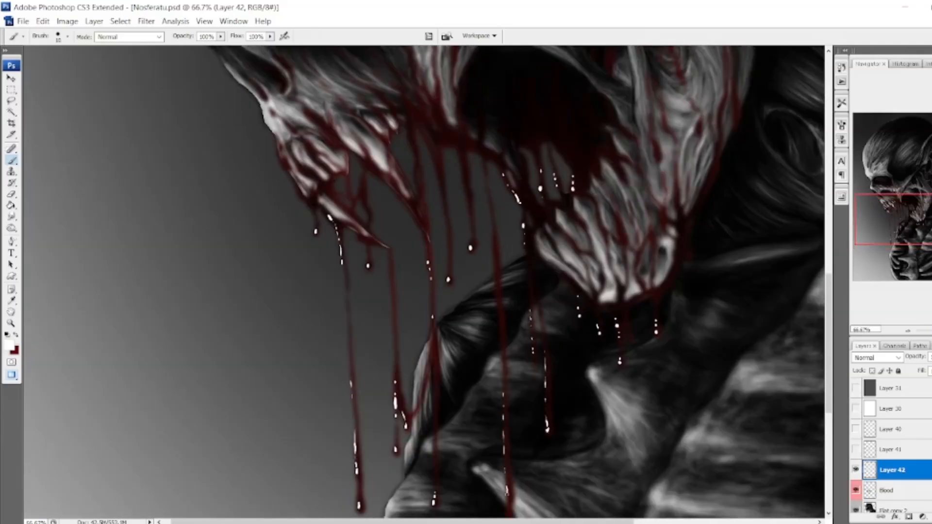
Add white highlight lines along the long hanging drips and the blood at the base of the upper teeth.
{"action": "left_click_drag", "start_coordinate": [508, 486], "coordinate": [519, 437]}
{"action": "left_click_drag", "start_coordinate": [518, 458], "coordinate": [519, 467]}
{"action": "left_click_drag", "start_coordinate": [510, 291], "coordinate": [511, 396]}
{"action": "left_click_drag", "start_coordinate": [504, 300], "coordinate": [513, 414]}
{"action": "left_click_drag", "start_coordinate": [470, 211], "coordinate": [481, 267]}
{"action": "left_click_drag", "start_coordinate": [447, 220], "coordinate": [460, 321]}
{"action": "left_click_drag", "start_coordinate": [401, 237], "coordinate": [433, 287]}
{"action": "left_click_drag", "start_coordinate": [328, 232], "coordinate": [333, 236]}
Dot white highlights onto the blood in the cheek hollow, on the lower jaw and around the eye socket.
{"action": "left_click_drag", "start_coordinate": [906, 218], "coordinate": [907, 207]}
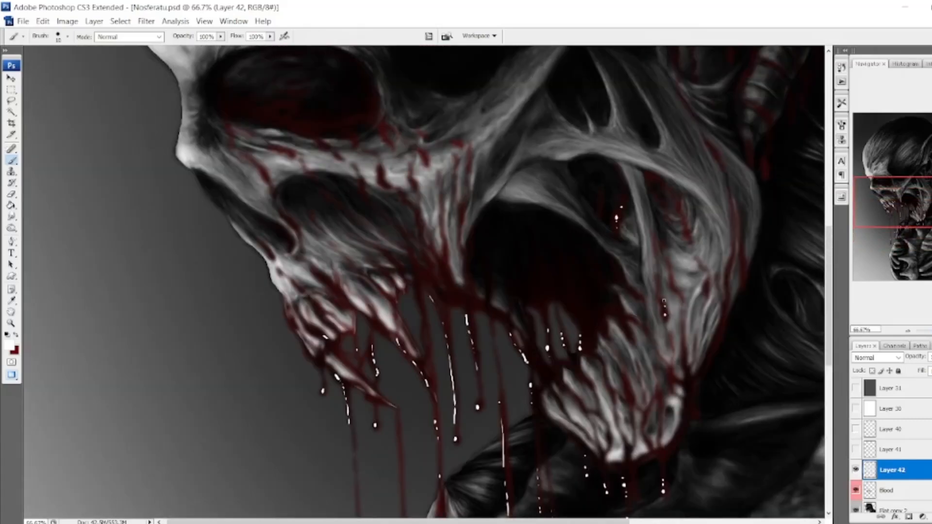
{"action": "left_click_drag", "start_coordinate": [628, 388], "coordinate": [629, 396]}
{"action": "left_click_drag", "start_coordinate": [906, 214], "coordinate": [906, 209]}
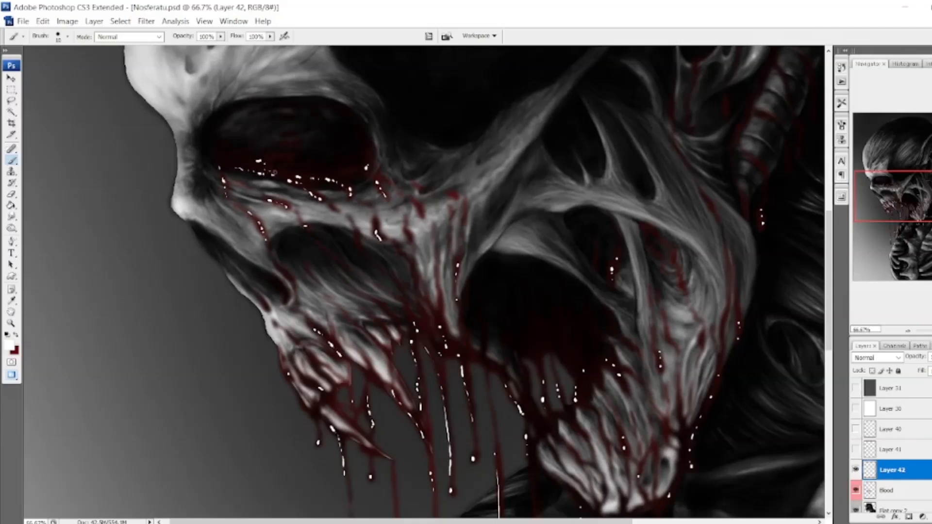
Dot more white highlights onto the blood on the cheekbone, beside the ear and down the neck.
{"action": "left_click_drag", "start_coordinate": [411, 261], "coordinate": [416, 287]}
{"action": "left_click_drag", "start_coordinate": [357, 235], "coordinate": [364, 252]}
{"action": "left_click_drag", "start_coordinate": [728, 121], "coordinate": [630, 285]}
{"action": "left_click_drag", "start_coordinate": [684, 156], "coordinate": [686, 164]}
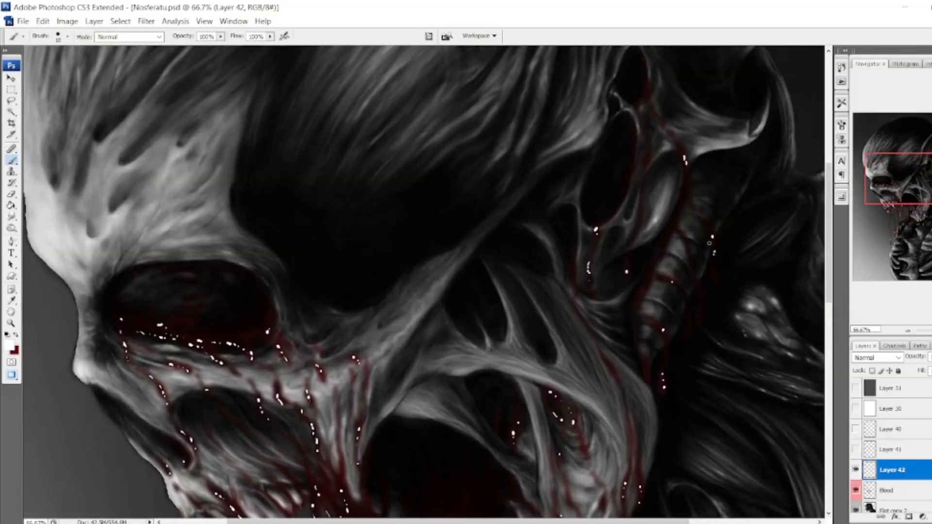
Apply a slight Gaussian Blur to the white highlights on Layer 42.
{"action": "left_click_drag", "start_coordinate": [907, 171], "coordinate": [896, 211]}
{"action": "left_click", "coordinate": [146, 22]}
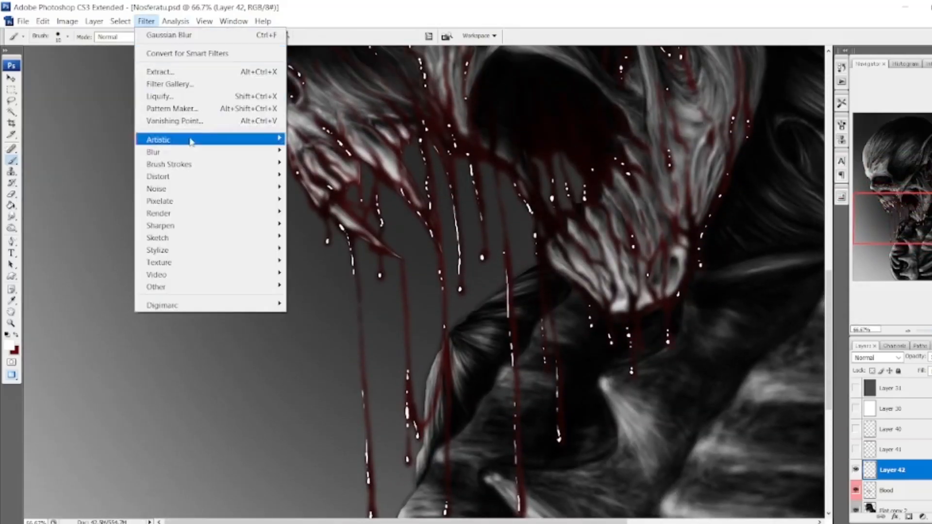
{"action": "mouse_move", "coordinate": [194, 152]}
{"action": "left_click", "coordinate": [316, 200]}
{"action": "left_click_drag", "start_coordinate": [710, 328], "coordinate": [704, 328]}
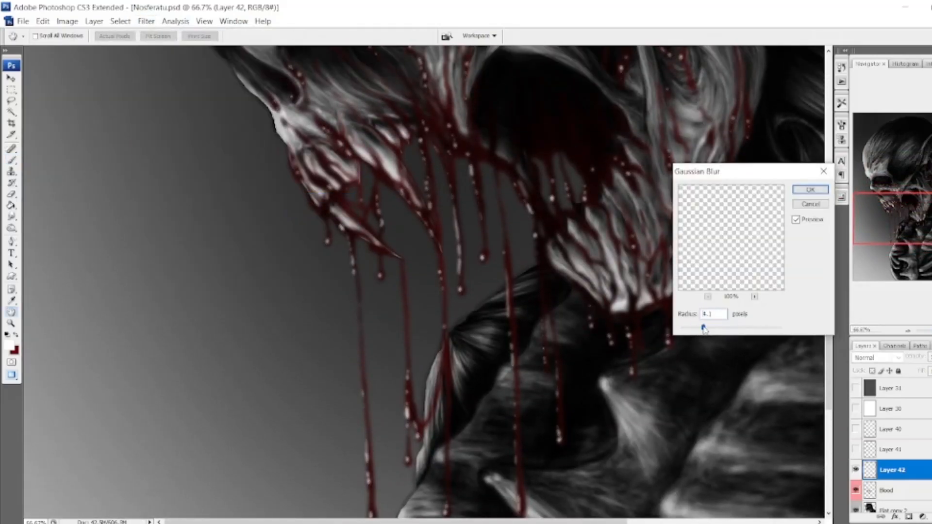
{"action": "left_click", "coordinate": [806, 192]}
Set up the Eraser at 20% opacity with a larger brush to soften the highlights, and switch to the Blood layer.
{"action": "key", "text": "e"}
{"action": "left_click_drag", "start_coordinate": [181, 36], "coordinate": [140, 47]}
{"action": "left_click", "coordinate": [199, 2]}
{"action": "key", "text": "bracketright"}
{"action": "key", "text": "bracketright"}
{"action": "key", "text": "bracketright"}
{"action": "key", "text": "bracketright"}
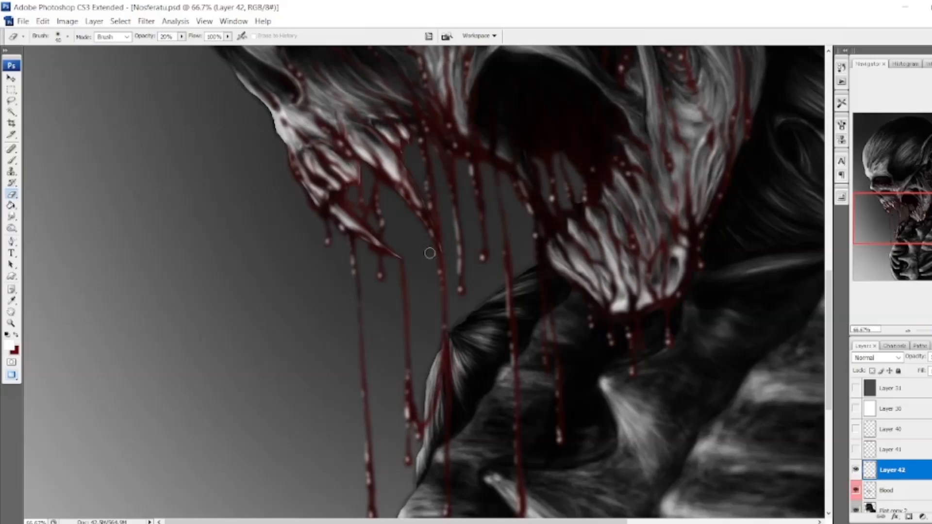
{"action": "mouse_move", "coordinate": [902, 216]}
{"action": "left_mouse_down"}
{"action": "mouse_move", "coordinate": [918, 169]}
{"action": "mouse_move", "coordinate": [902, 181]}
{"action": "mouse_move", "coordinate": [909, 192]}
{"action": "mouse_move", "coordinate": [888, 219]}
{"action": "mouse_move", "coordinate": [884, 199]}
{"action": "mouse_move", "coordinate": [899, 184]}
{"action": "mouse_move", "coordinate": [924, 211]}
{"action": "mouse_move", "coordinate": [908, 183]}
{"action": "mouse_move", "coordinate": [893, 192]}
{"action": "left_mouse_up"}
{"action": "left_click", "coordinate": [900, 490]}
{"action": "key", "text": "bracketright"}
{"action": "key", "text": "bracketright"}
{"action": "key", "text": "bracketright"}
{"action": "key", "text": "bracketright"}
{"action": "key", "text": "bracketright"}
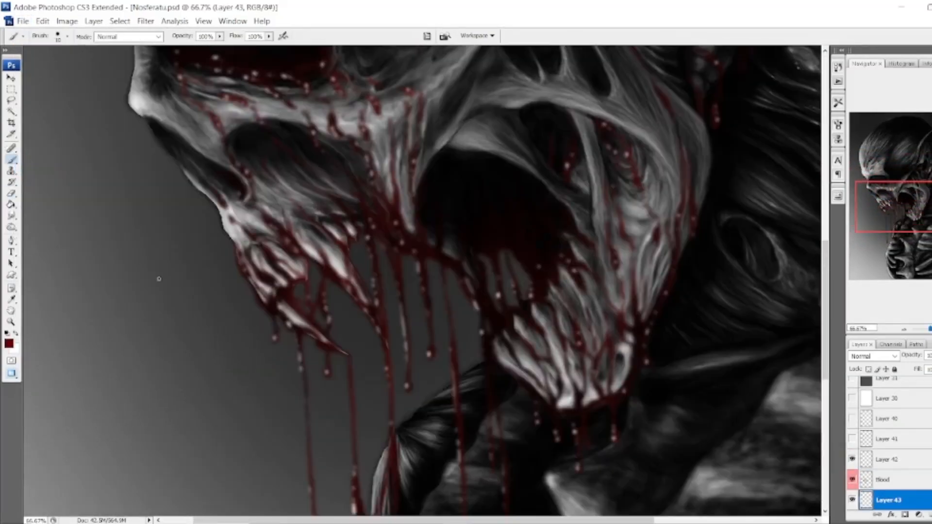
Set up a soft dark red Brush at 35% opacity for painting on Layer 43, undoing the test dab.
{"action": "left_click", "coordinate": [156, 279]}
{"action": "key", "text": "ctrl+z"}
{"action": "left_click", "coordinate": [68, 37]}
{"action": "left_click_drag", "start_coordinate": [104, 84], "coordinate": [10, 83]}
{"action": "left_click", "coordinate": [219, 37]}
{"action": "left_click_drag", "start_coordinate": [218, 48], "coordinate": [187, 48]}
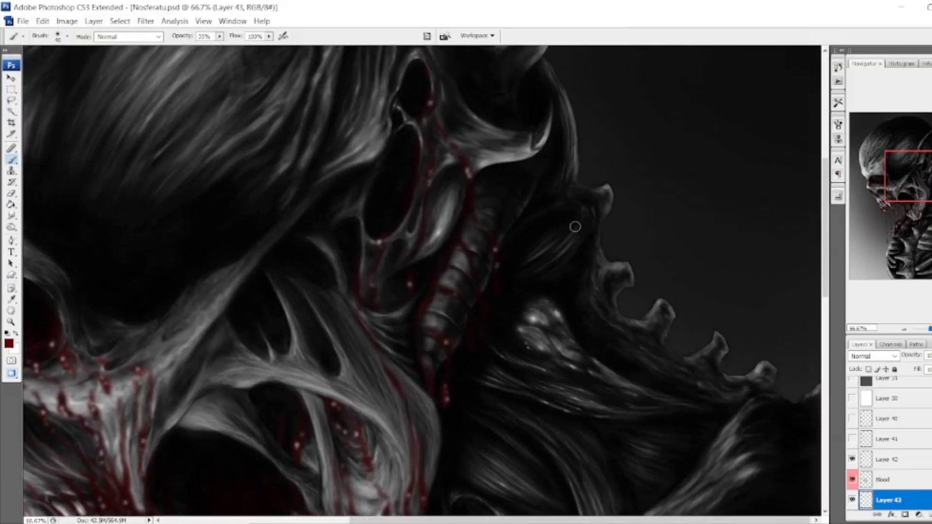
Paint dark red over the neck muscles, the eye socket and the cheek and jaw muscles on Layer 43.
{"action": "left_click_drag", "start_coordinate": [575, 223], "coordinate": [544, 233]}
{"action": "left_click_drag", "start_coordinate": [466, 274], "coordinate": [685, 353]}
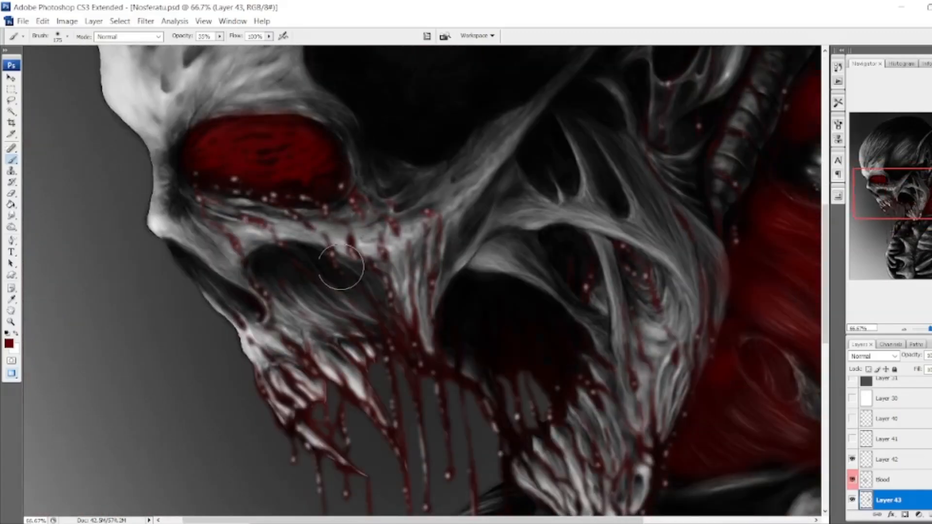
{"action": "left_click_drag", "start_coordinate": [333, 261], "coordinate": [554, 301]}
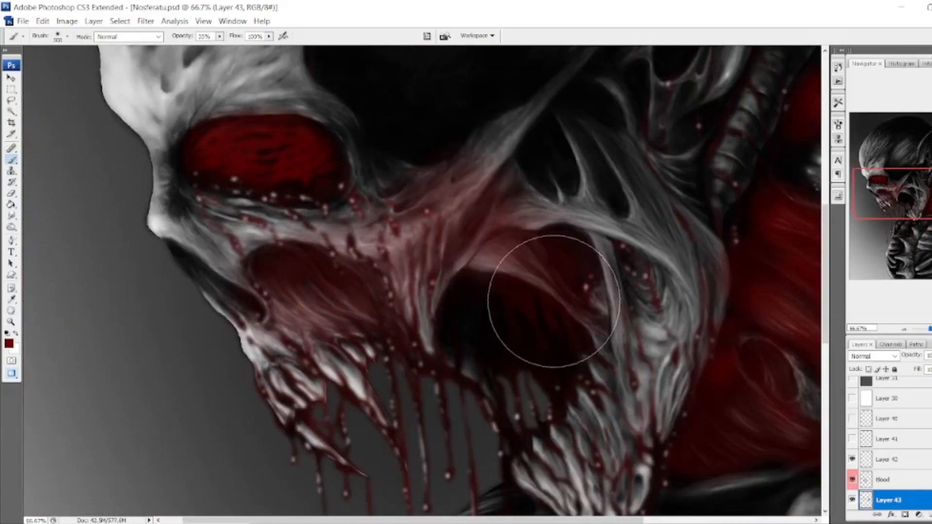
{"action": "key", "text": "bracketleft"}
{"action": "key", "text": "bracketleft"}
{"action": "key", "text": "bracketleft"}
{"action": "left_click_drag", "start_coordinate": [646, 281], "coordinate": [632, 155]}
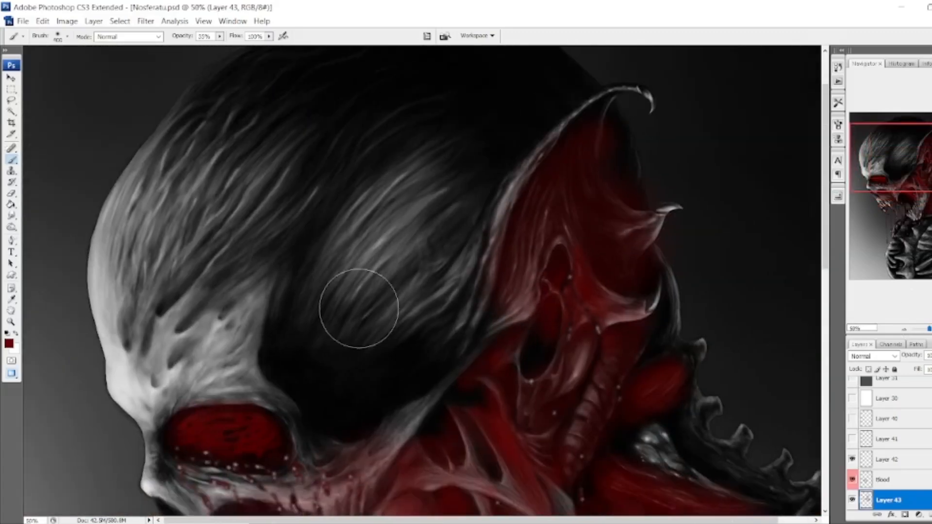
Paint dark red over the temple, the gaps between the shoulder ribs and the hollows along the front of the chest.
{"action": "mouse_move", "coordinate": [359, 308]}
{"action": "left_mouse_down"}
{"action": "mouse_move", "coordinate": [387, 159]}
{"action": "mouse_move", "coordinate": [218, 270]}
{"action": "left_mouse_up"}
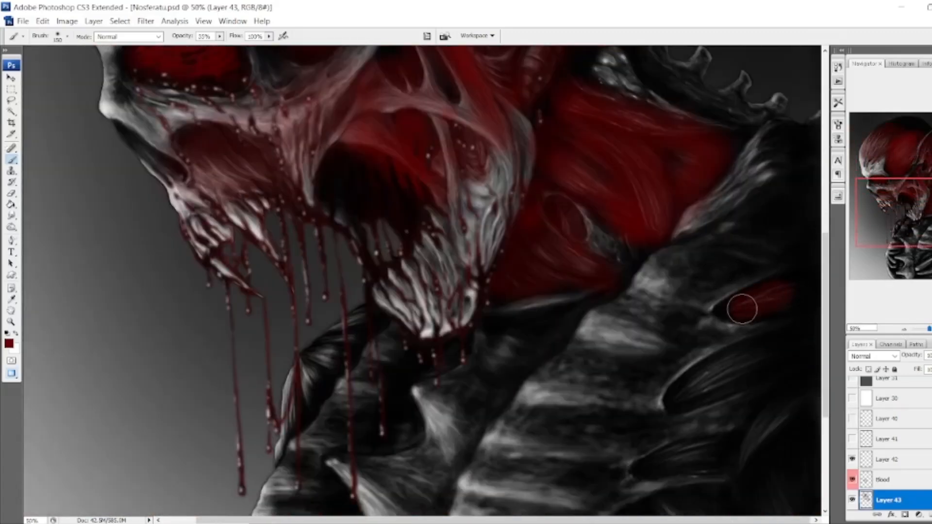
{"action": "scroll", "coordinate": [742, 309], "scroll_direction": "down", "scroll_amount": 3}
{"action": "left_click_drag", "start_coordinate": [782, 264], "coordinate": [689, 303]}
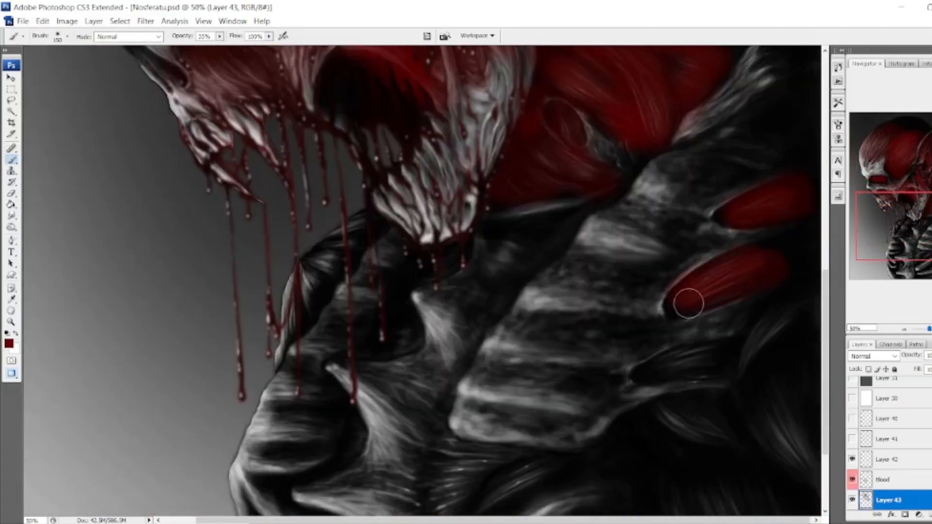
{"action": "left_click_drag", "start_coordinate": [914, 238], "coordinate": [915, 253]}
{"action": "left_click_drag", "start_coordinate": [357, 127], "coordinate": [301, 170]}
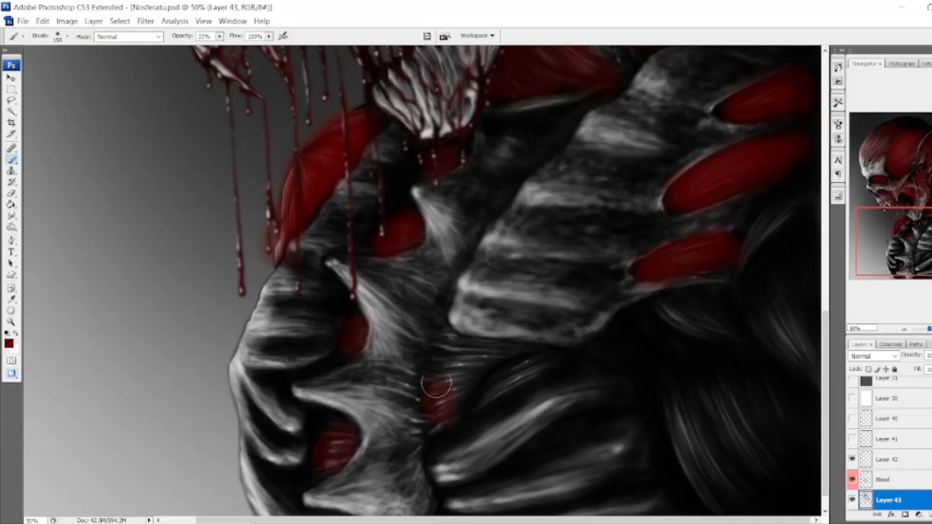
Brush dark red over the flesh beside the breastbone and the large chest muscles with a bigger brush.
{"action": "key", "text": "bracketright"}
{"action": "key", "text": "bracketright"}
{"action": "key", "text": "bracketright"}
{"action": "mouse_move", "coordinate": [519, 145]}
{"action": "left_mouse_down"}
{"action": "mouse_move", "coordinate": [402, 410]}
{"action": "mouse_move", "coordinate": [400, 496]}
{"action": "left_mouse_up"}
{"action": "key", "text": "bracketleft"}
{"action": "key", "text": "bracketleft"}
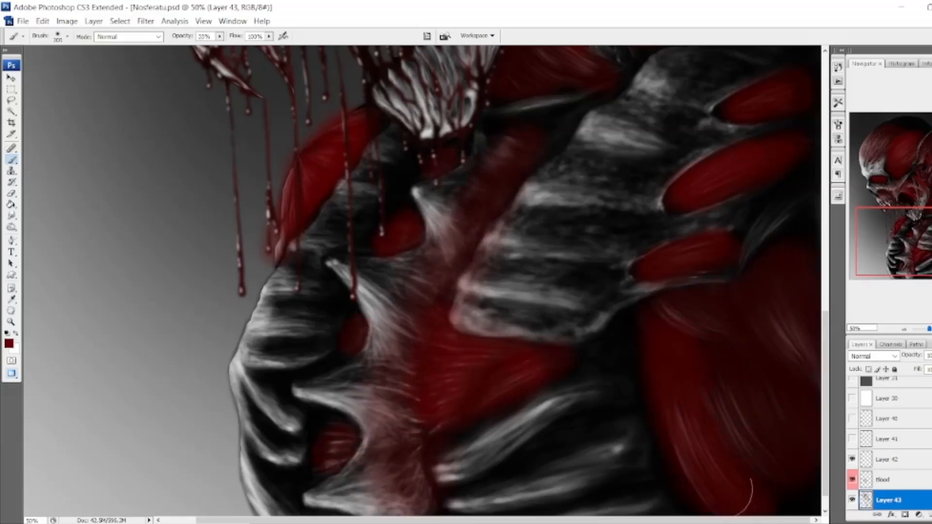
Extend the dark red over the ear, cheekbone, temple and the top of the skull.
{"action": "scroll", "coordinate": [754, 443], "scroll_direction": "up", "scroll_amount": 10}
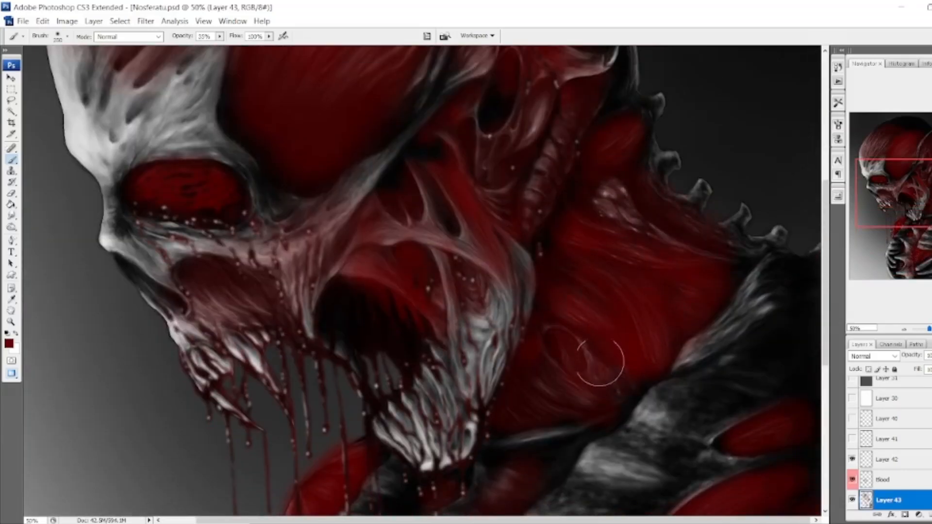
{"action": "scroll", "coordinate": [600, 362], "scroll_direction": "up", "scroll_amount": 9}
{"action": "scroll", "coordinate": [224, 215], "scroll_direction": "down", "scroll_amount": 7}
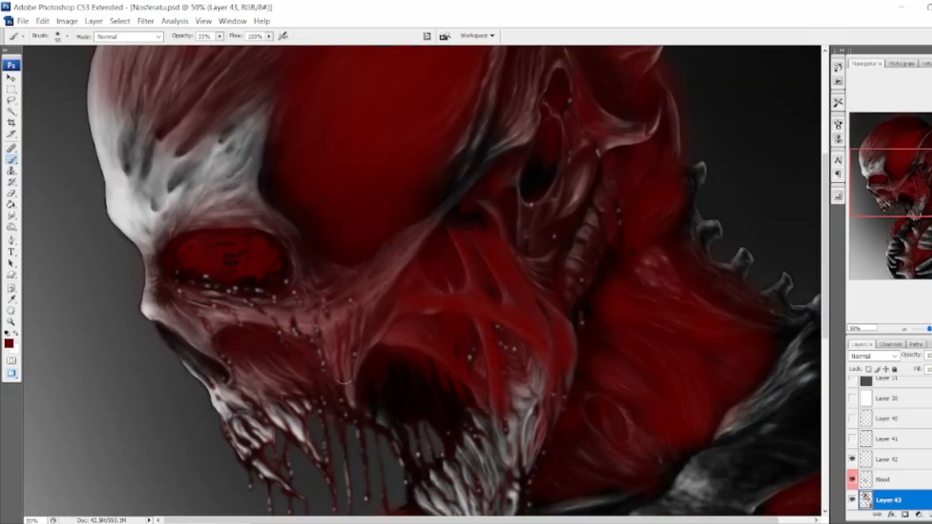
{"action": "key", "text": "bracketright"}
{"action": "key", "text": "bracketright"}
{"action": "key", "text": "bracketright"}
{"action": "left_click_drag", "start_coordinate": [853, 192], "coordinate": [858, 162]}
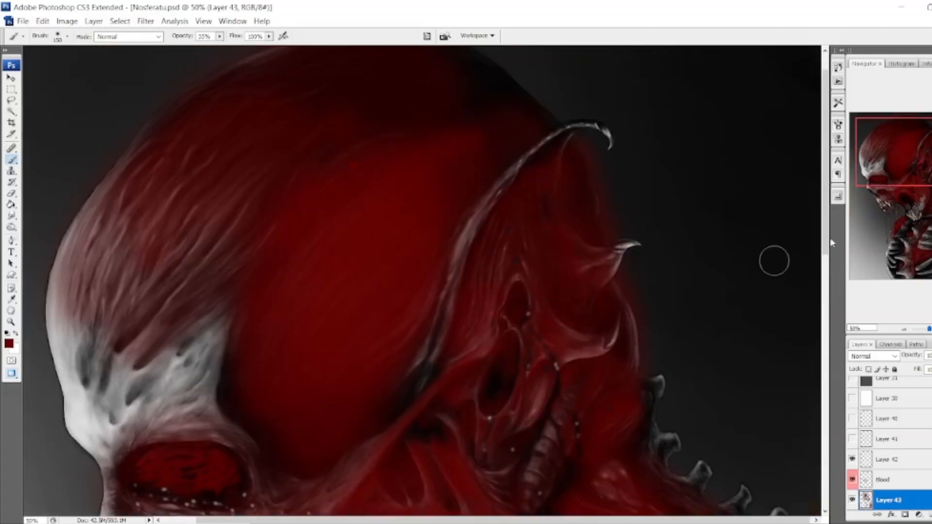
Paint dark red over the lower ribs and switch to the Eraser.
{"action": "left_click", "coordinate": [898, 248]}
{"action": "mouse_move", "coordinate": [541, 377]}
{"action": "left_mouse_down"}
{"action": "mouse_move", "coordinate": [352, 473]}
{"action": "mouse_move", "coordinate": [264, 413]}
{"action": "left_mouse_up"}
{"action": "key", "text": "e"}
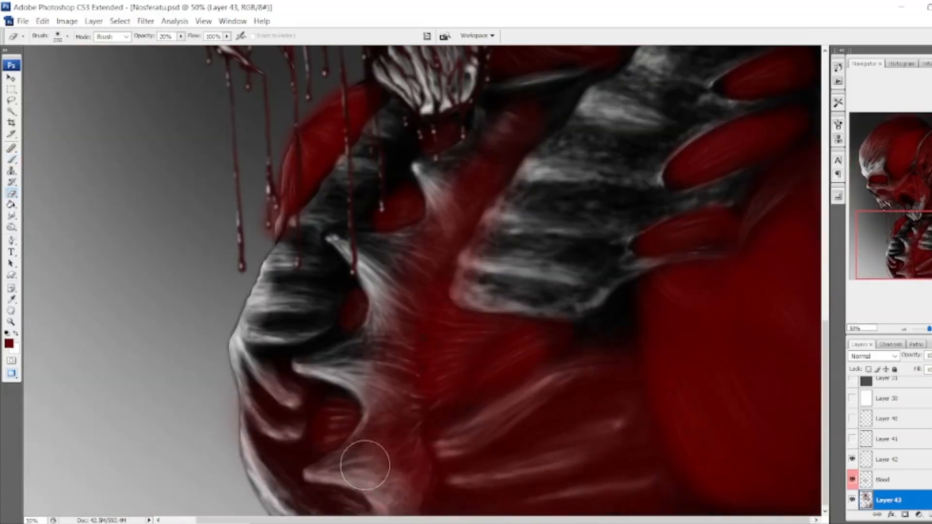
Try the Color, Overlay and Soft Light blend modes on Layer 43.
{"action": "left_click", "coordinate": [895, 356]}
{"action": "left_click", "coordinate": [869, 336]}
{"action": "left_click", "coordinate": [894, 356]}
{"action": "left_click", "coordinate": [869, 204]}
{"action": "key", "text": "Down"}
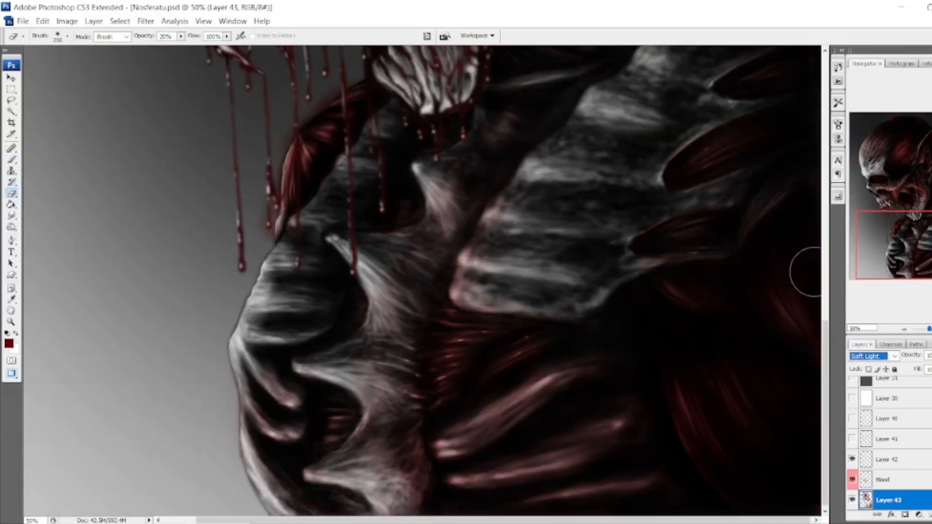
Adjust the opacity of Layer 43, compare Soft Light once more and set its blend mode to Color.
{"action": "left_click", "coordinate": [894, 357]}
{"action": "left_click", "coordinate": [869, 336]}
{"action": "left_click_drag", "start_coordinate": [922, 368], "coordinate": [931, 368]}
{"action": "left_click", "coordinate": [896, 357]}
{"action": "left_click", "coordinate": [864, 213]}
{"action": "left_click_drag", "start_coordinate": [907, 227], "coordinate": [914, 193]}
{"action": "left_click", "coordinate": [896, 357]}
{"action": "left_click", "coordinate": [869, 336]}
Select the background around the figure with the Magic Wand and clear the red overspill from Layer 43.
{"action": "left_click", "coordinate": [12, 112]}
{"action": "left_click", "coordinate": [336, 377]}
{"action": "key", "text": "ctrl+d"}
{"action": "left_click", "coordinate": [894, 500]}
{"action": "left_click", "coordinate": [749, 344]}
{"action": "left_click", "coordinate": [853, 459]}
Change the foreground color to a muted olive-brown bone tone and return to the Brush.
{"action": "left_click", "coordinate": [9, 344]}
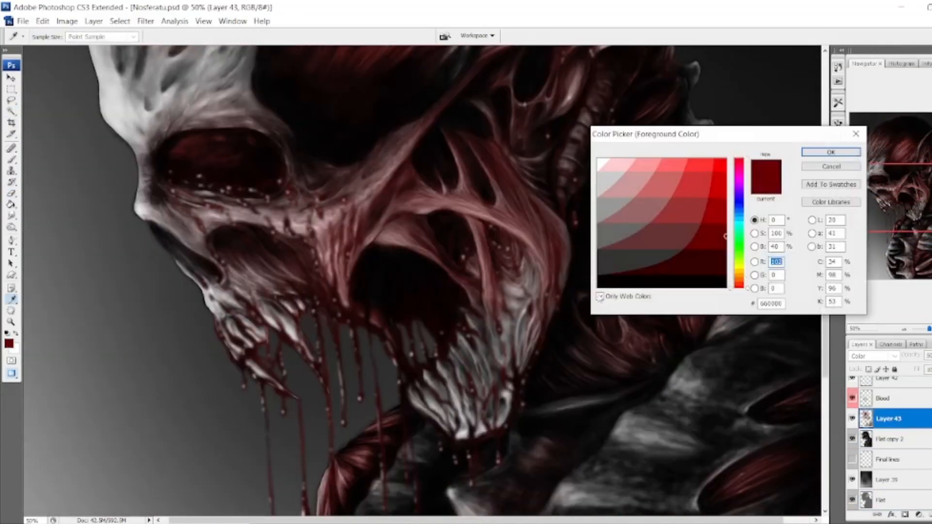
{"action": "left_click", "coordinate": [739, 271]}
{"action": "left_click", "coordinate": [630, 227]}
{"action": "left_click", "coordinate": [831, 152]}
{"action": "key", "text": "b"}
Rename Layer 43 as Muscle color with an orange label, and name a new layer beneath it Bone with a yellow label.
{"action": "left_click", "coordinate": [895, 439]}
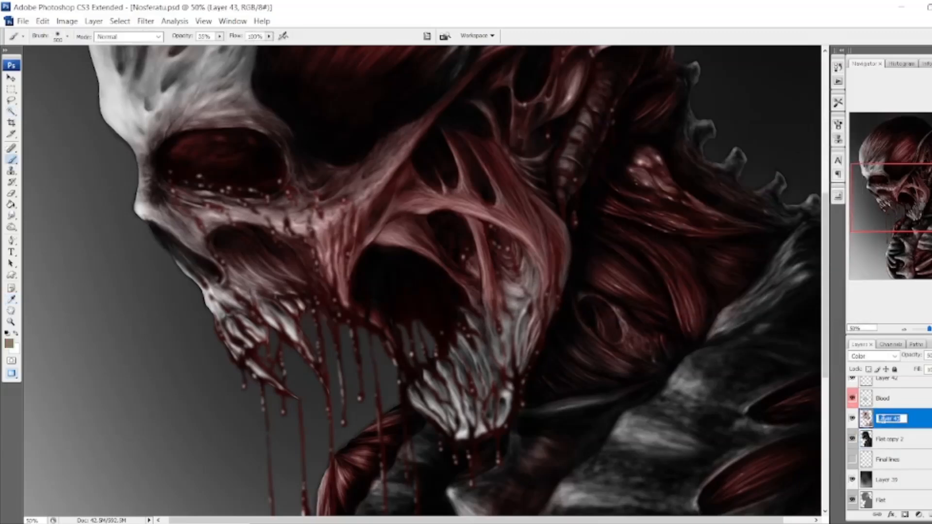
{"action": "type", "text": "Bone"}
{"action": "left_click", "coordinate": [898, 462]}
{"action": "right_click", "coordinate": [852, 439]}
{"action": "left_click", "coordinate": [870, 389]}
{"action": "left_click", "coordinate": [897, 439]}
{"action": "right_click", "coordinate": [853, 419]}
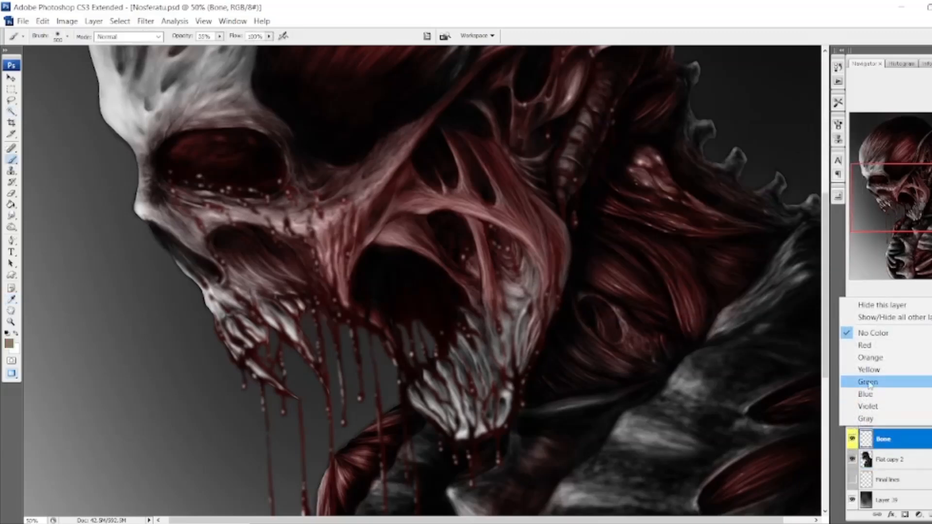
{"action": "left_click", "coordinate": [870, 358]}
Paint the bone color over the shoulder plate and the upper chest with a smaller brush on the Bone layer.
{"action": "left_click_drag", "start_coordinate": [904, 197], "coordinate": [909, 204]}
{"action": "key", "text": "bracketleft"}
{"action": "key", "text": "bracketleft"}
{"action": "key", "text": "bracketleft"}
{"action": "left_click_drag", "start_coordinate": [758, 218], "coordinate": [573, 437]}
{"action": "left_click_drag", "start_coordinate": [906, 204], "coordinate": [899, 227]}
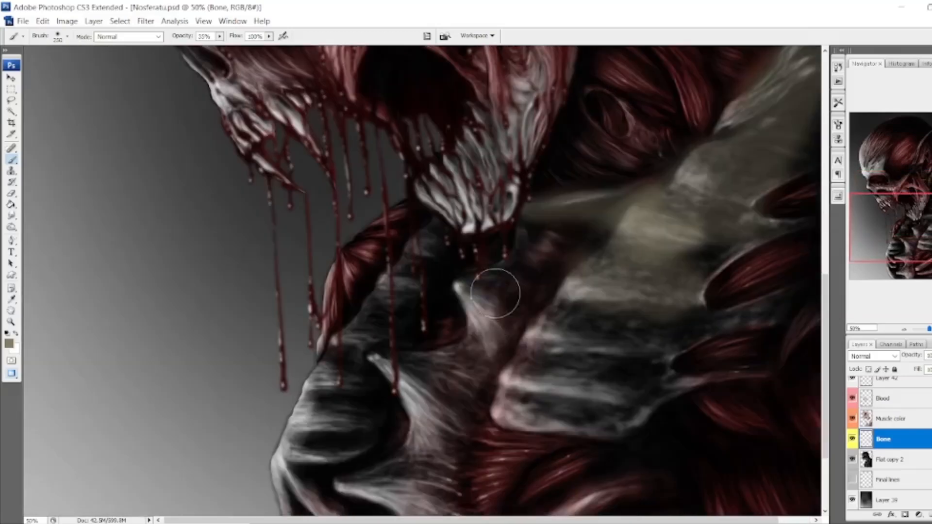
{"action": "mouse_move", "coordinate": [495, 291]}
{"action": "left_mouse_down"}
{"action": "mouse_move", "coordinate": [375, 335]}
{"action": "mouse_move", "coordinate": [423, 233]}
{"action": "left_mouse_up"}
Paint the bone color over the rib plate, the breastbone and the front and lower ribs.
{"action": "left_click_drag", "start_coordinate": [899, 227], "coordinate": [905, 242]}
{"action": "left_click_drag", "start_coordinate": [678, 236], "coordinate": [491, 311]}
{"action": "left_click_drag", "start_coordinate": [282, 417], "coordinate": [374, 321]}
{"action": "left_click_drag", "start_coordinate": [388, 485], "coordinate": [585, 392]}
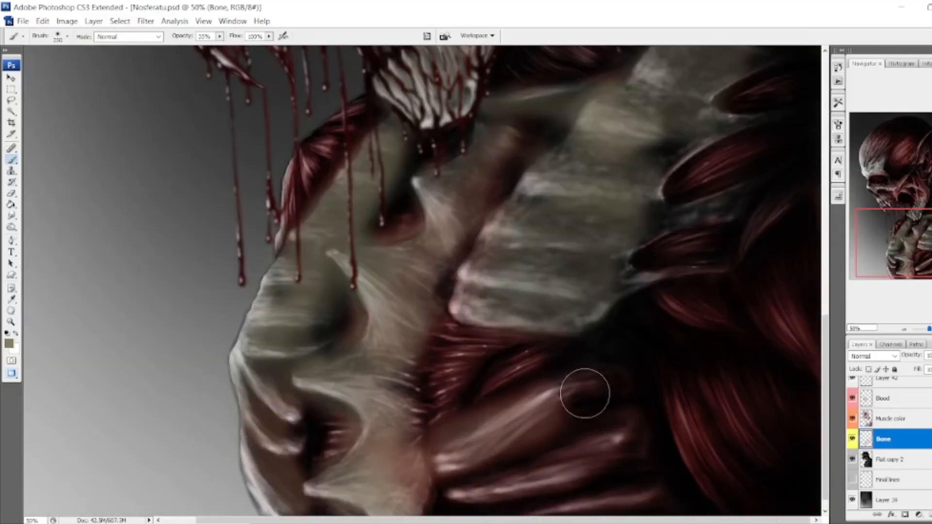
{"action": "left_click_drag", "start_coordinate": [466, 496], "coordinate": [631, 446]}
Add the bone color to the shoulder rib edges and the spikes along the back.
{"action": "left_click_drag", "start_coordinate": [905, 242], "coordinate": [906, 234]}
{"action": "left_click_drag", "start_coordinate": [699, 297], "coordinate": [658, 283]}
{"action": "key", "text": "e"}
{"action": "left_click_drag", "start_coordinate": [906, 234], "coordinate": [905, 180]}
{"action": "mouse_move", "coordinate": [653, 189]}
{"action": "left_mouse_down"}
{"action": "mouse_move", "coordinate": [786, 313]}
{"action": "mouse_move", "coordinate": [670, 180]}
{"action": "left_mouse_up"}
{"action": "left_click_drag", "start_coordinate": [905, 180], "coordinate": [901, 146]}
Paint the bone color over the curved head crest, the ear ridges and the windpipe with a smaller brush.
{"action": "key", "text": "bracketleft"}
{"action": "key", "text": "bracketleft"}
{"action": "key", "text": "bracketleft"}
{"action": "key", "text": "bracketleft"}
{"action": "left_click_drag", "start_coordinate": [638, 170], "coordinate": [445, 425]}
{"action": "left_click_drag", "start_coordinate": [412, 430], "coordinate": [460, 328]}
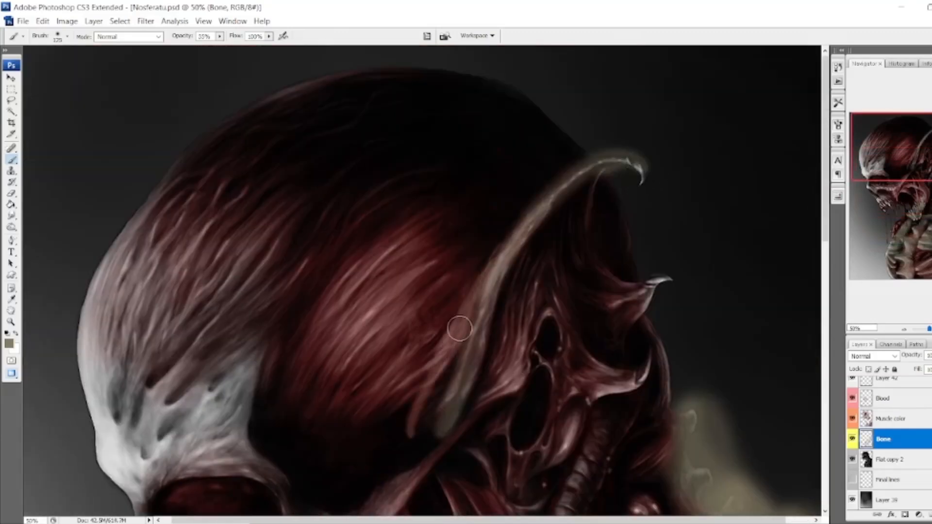
{"action": "left_click_drag", "start_coordinate": [624, 348], "coordinate": [532, 456]}
{"action": "left_click_drag", "start_coordinate": [902, 148], "coordinate": [902, 160]}
{"action": "left_click_drag", "start_coordinate": [614, 335], "coordinate": [571, 459]}
{"action": "left_click_drag", "start_coordinate": [642, 233], "coordinate": [669, 190]}
Brush the bone color onto the upper jaw, the nose bridge and the area around the eye socket.
{"action": "left_click_drag", "start_coordinate": [900, 169], "coordinate": [900, 207]}
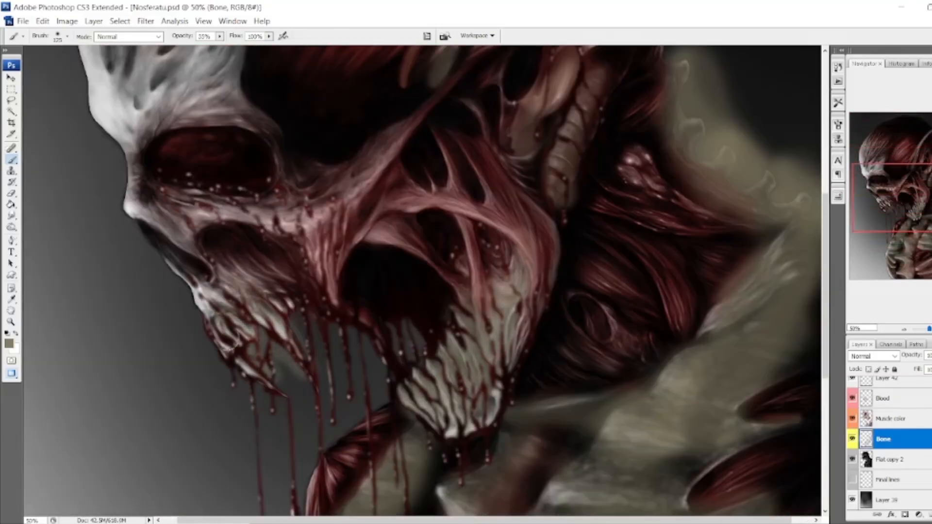
{"action": "left_click_drag", "start_coordinate": [194, 296], "coordinate": [247, 238]}
{"action": "left_click_drag", "start_coordinate": [129, 186], "coordinate": [208, 250]}
{"action": "left_click_drag", "start_coordinate": [279, 169], "coordinate": [396, 128]}
Cover the brow, forehead and front of the skull with the bone color using a larger brush.
{"action": "left_click_drag", "start_coordinate": [900, 207], "coordinate": [898, 192]}
{"action": "key", "text": "e"}
{"action": "left_click", "coordinate": [11, 161]}
{"action": "key", "text": "bracketright"}
{"action": "key", "text": "bracketright"}
{"action": "key", "text": "bracketright"}
{"action": "key", "text": "bracketright"}
{"action": "key", "text": "bracketright"}
{"action": "key", "text": "bracketright"}
{"action": "mouse_move", "coordinate": [128, 228]}
{"action": "left_mouse_down"}
{"action": "mouse_move", "coordinate": [125, 167]}
{"action": "mouse_move", "coordinate": [233, 170]}
{"action": "left_mouse_up"}
{"action": "left_click_drag", "start_coordinate": [898, 180], "coordinate": [904, 162]}
{"action": "left_click_drag", "start_coordinate": [97, 272], "coordinate": [153, 170]}
{"action": "left_click_drag", "start_coordinate": [904, 161], "coordinate": [904, 151]}
{"action": "left_click_drag", "start_coordinate": [189, 253], "coordinate": [199, 122]}
Touch up the bone color at the base of the head crest and on the lower ribs with a smaller brush.
{"action": "left_click_drag", "start_coordinate": [416, 347], "coordinate": [464, 269]}
{"action": "key", "text": "bracketleft"}
{"action": "key", "text": "bracketleft"}
{"action": "key", "text": "bracketleft"}
{"action": "key", "text": "bracketleft"}
{"action": "key", "text": "bracketleft"}
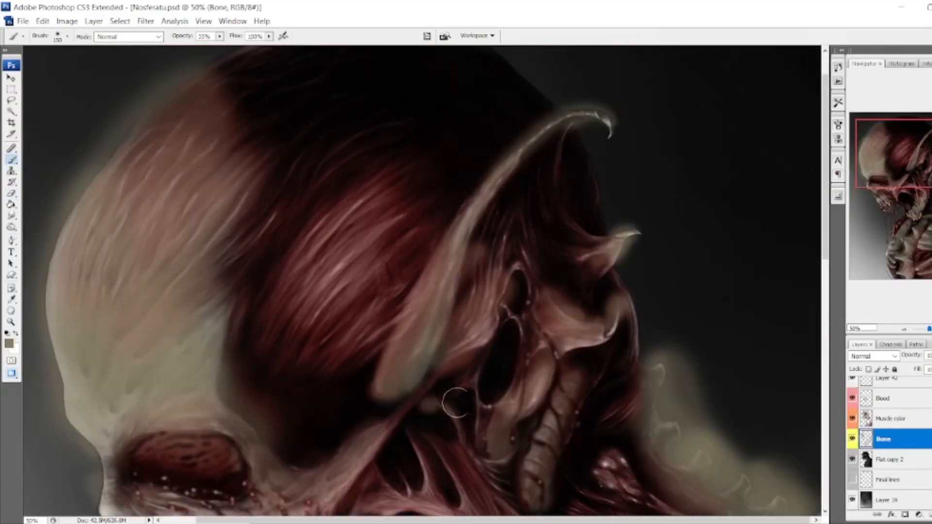
{"action": "left_click_drag", "start_coordinate": [904, 153], "coordinate": [904, 246]}
{"action": "left_click_drag", "start_coordinate": [470, 474], "coordinate": [551, 461]}
{"action": "left_click_drag", "start_coordinate": [272, 452], "coordinate": [340, 498]}
Test the Soft Light and Color blend modes on the Bone layer against the whole figure.
{"action": "left_click", "coordinate": [895, 357]}
{"action": "left_click", "coordinate": [865, 213]}
{"action": "left_click", "coordinate": [895, 356]}
{"action": "left_click", "coordinate": [862, 336]}
{"action": "key", "text": "ctrl+minus"}
{"action": "left_click_drag", "start_coordinate": [903, 245], "coordinate": [903, 211]}
{"action": "key", "text": "ctrl+minus"}
Compare Vivid Light and Overlay on the Bone layer, and set its blend mode to Color.
{"action": "left_click", "coordinate": [895, 357]}
{"action": "left_click", "coordinate": [864, 233]}
{"action": "left_click", "coordinate": [931, 356]}
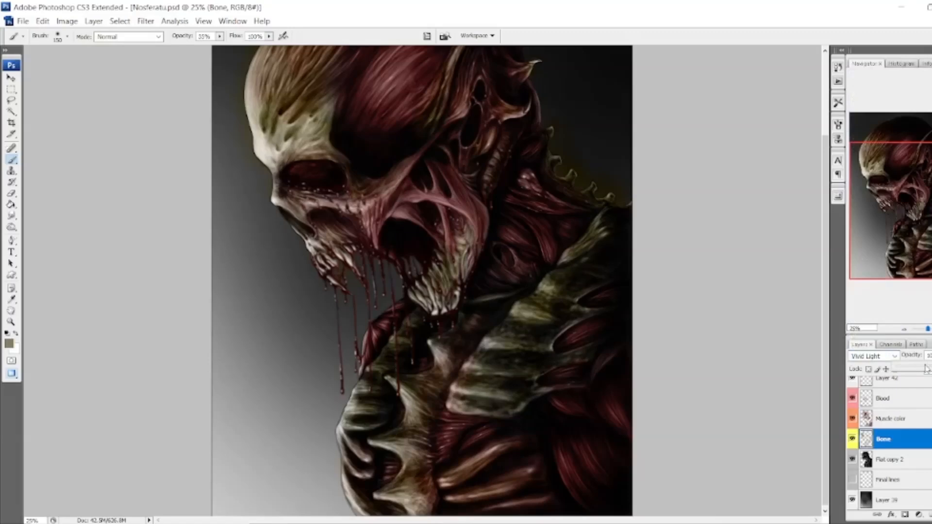
{"action": "left_click", "coordinate": [895, 356]}
{"action": "left_click", "coordinate": [860, 203]}
{"action": "left_click", "coordinate": [895, 357]}
{"action": "left_click", "coordinate": [862, 336]}
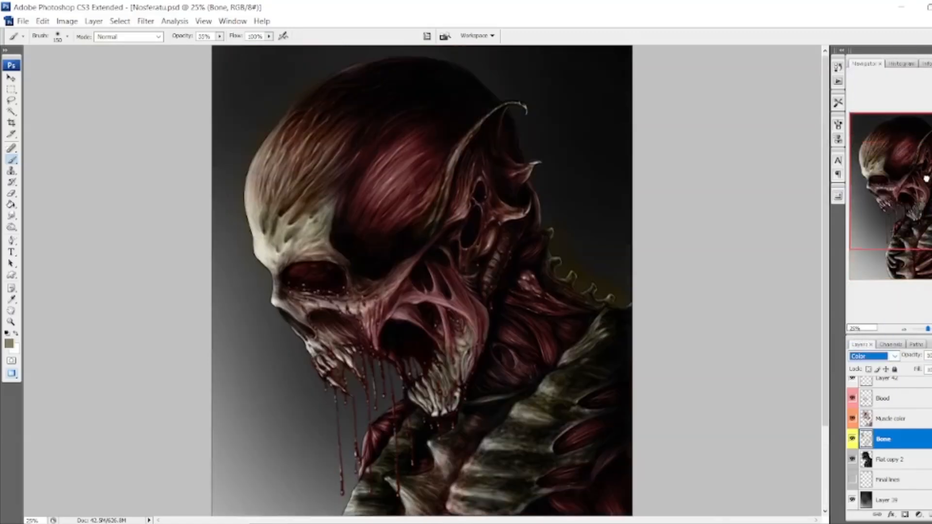
Shift the Bone layer's color to a warmer, more yellow tone with an image color adjustment.
{"action": "left_click", "coordinate": [67, 20]}
{"action": "mouse_move", "coordinate": [86, 53]}
{"action": "left_click", "coordinate": [204, 340]}
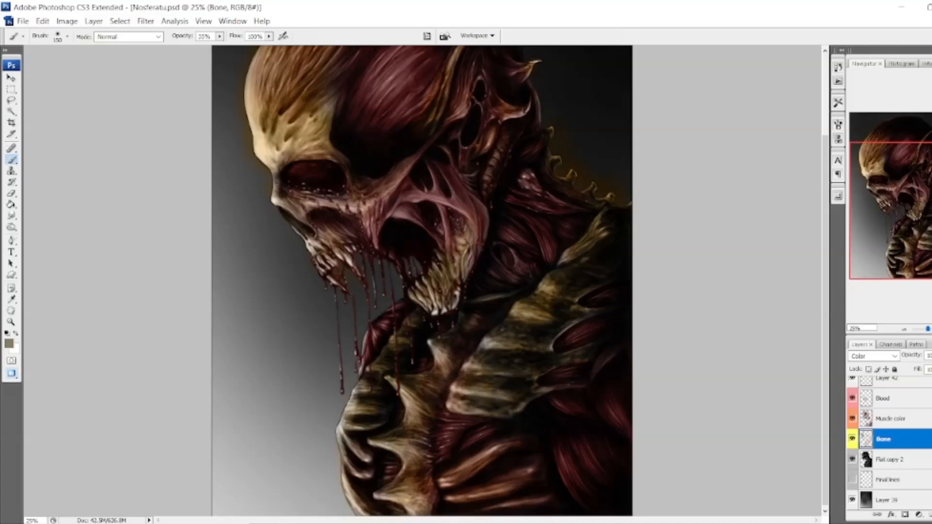
Select the background around the figure with the Magic Wand using the Flat layer.
{"action": "scroll", "coordinate": [892, 470], "scroll_direction": "down", "scroll_amount": 2}
{"action": "left_click", "coordinate": [892, 480]}
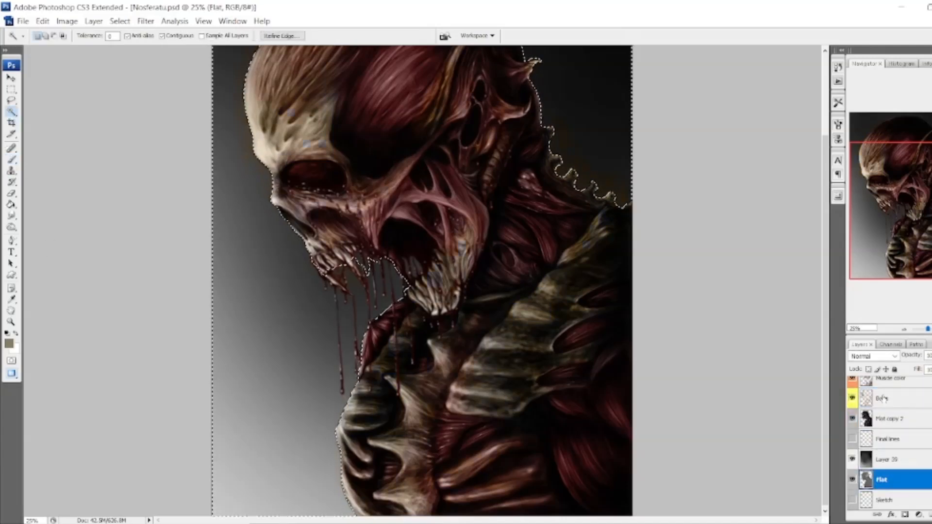
{"action": "scroll", "coordinate": [905, 415], "scroll_direction": "up", "scroll_amount": 1}
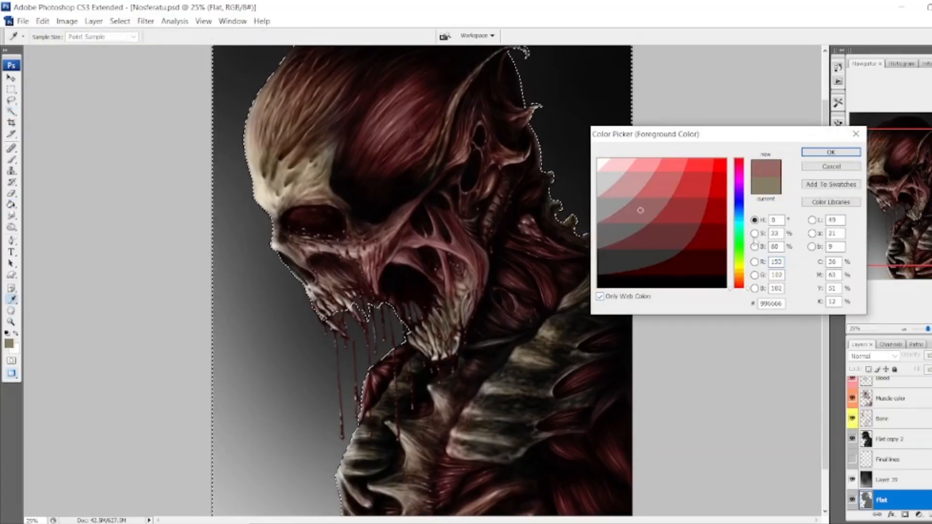
Set blue as the foreground color for the Paint Bucket and give Layer 43 a blue label.
{"action": "left_click", "coordinate": [831, 153]}
{"action": "key", "text": "g"}
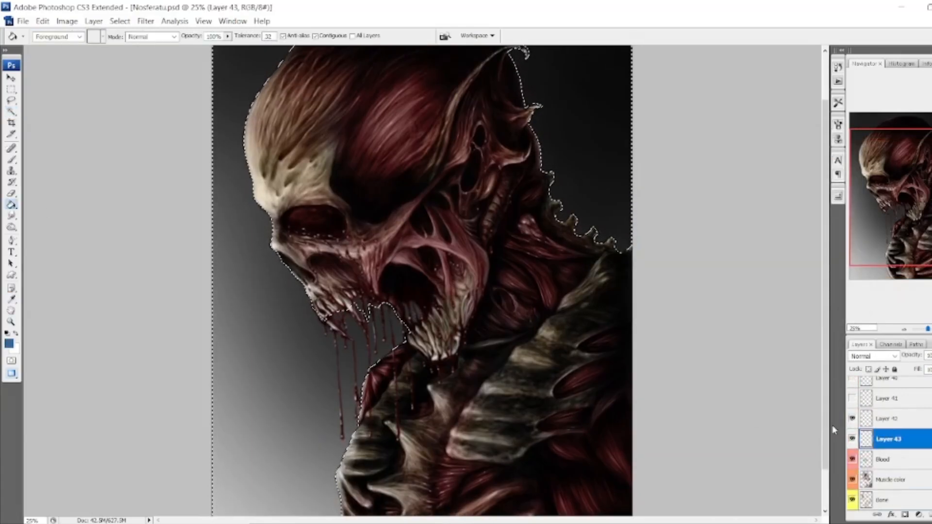
{"action": "right_click", "coordinate": [853, 438]}
{"action": "left_click", "coordinate": [874, 408]}
Invert the background selection and fill the figure's silhouette with solid blue on Layer 43.
{"action": "left_click", "coordinate": [453, 409]}
{"action": "key", "text": "ctrl+z"}
{"action": "left_click", "coordinate": [120, 21]}
{"action": "left_click", "coordinate": [135, 71]}
{"action": "left_click", "coordinate": [419, 160]}
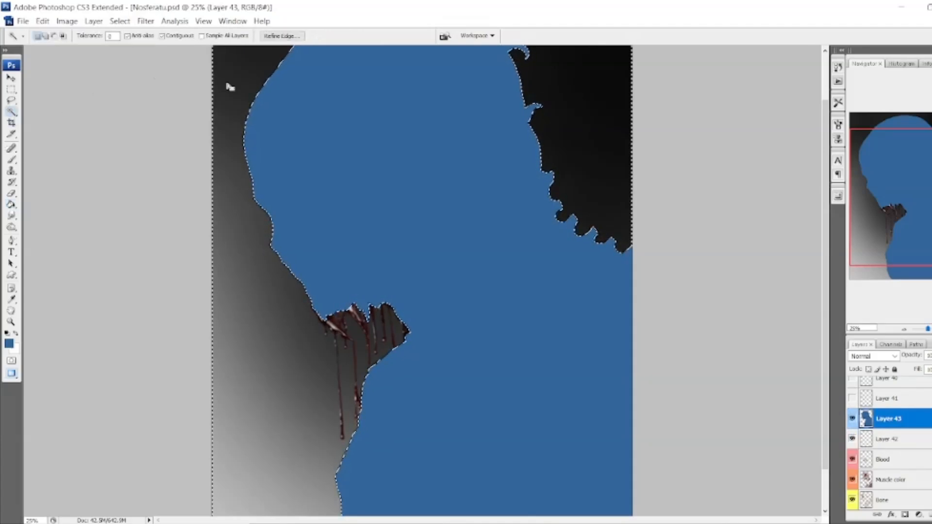
Apply the Bas Relief filter to the blue silhouette with Detail 1, Smoothness 15 and the light from Bottom Left.
{"action": "key", "text": "ctrl+alt+f"}
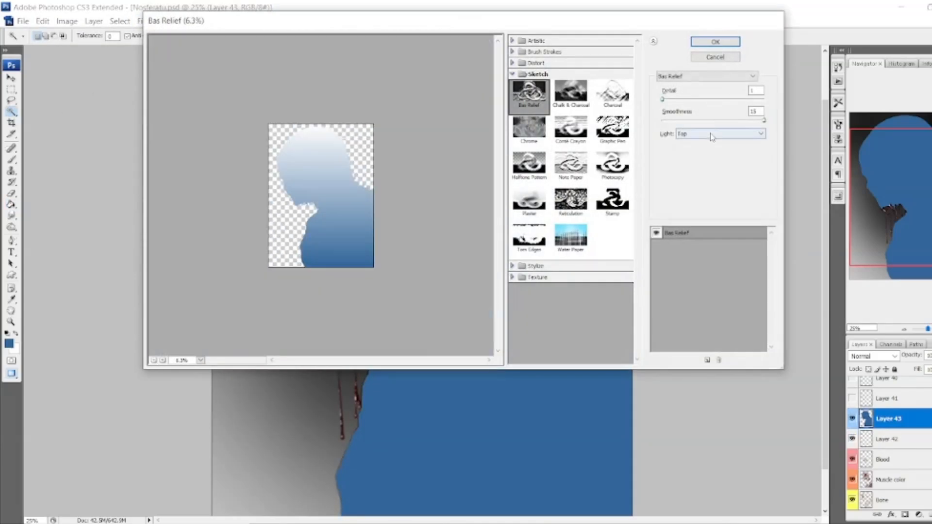
{"action": "left_click", "coordinate": [713, 137]}
{"action": "left_click", "coordinate": [699, 164]}
{"action": "left_click", "coordinate": [707, 135]}
{"action": "left_click", "coordinate": [709, 189]}
{"action": "left_click", "coordinate": [714, 136]}
{"action": "left_click", "coordinate": [705, 176]}
{"action": "left_click", "coordinate": [707, 135]}
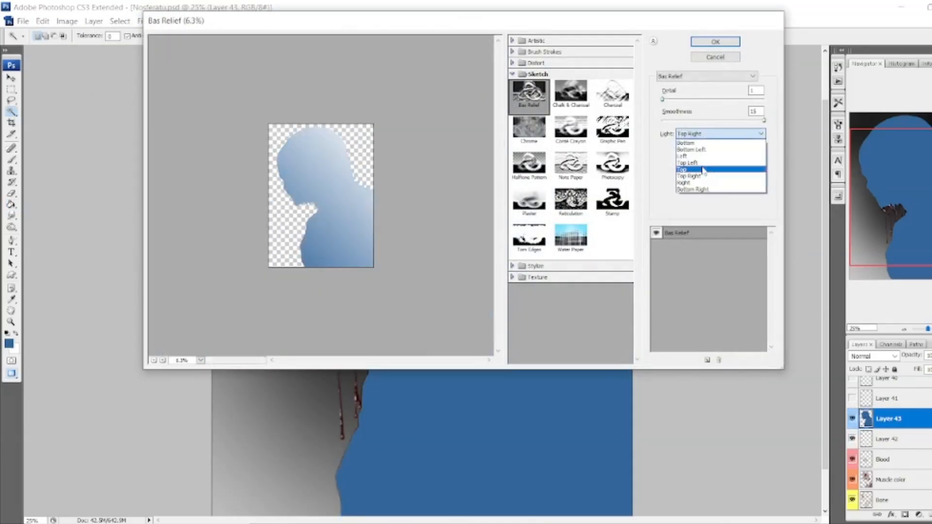
{"action": "left_click", "coordinate": [699, 164]}
{"action": "left_click", "coordinate": [706, 134]}
{"action": "left_click", "coordinate": [695, 150]}
{"action": "left_click", "coordinate": [707, 43]}
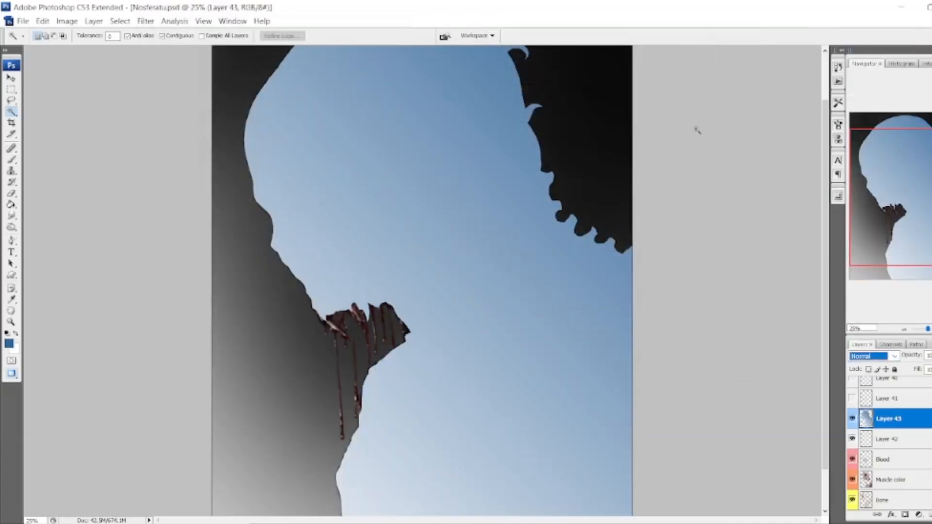
Cycle through blend modes such as Color Dodge and Color on Layer 43 to compare the blue lighting on the figure.
{"action": "key", "text": "Down"}
{"action": "key", "text": "Down"}
{"action": "key", "text": "ctrl+minus"}
{"action": "key", "text": "Down"}
{"action": "key", "text": "Down"}
{"action": "key", "text": "Down"}
{"action": "key", "text": "Down"}
{"action": "key", "text": "Down"}
{"action": "key", "text": "Down"}
{"action": "key", "text": "Down"}
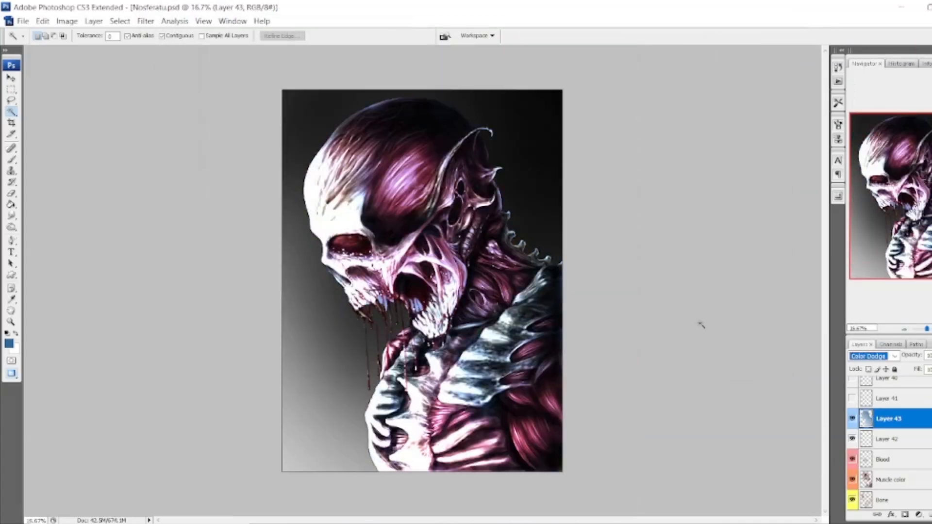
{"action": "key", "text": "Down"}
{"action": "key", "text": "Down"}
{"action": "key", "text": "Down"}
{"action": "key", "text": "Down"}
{"action": "key", "text": "Down"}
{"action": "key", "text": "Down"}
{"action": "key", "text": "Down"}
{"action": "key", "text": "Down"}
{"action": "key", "text": "Down"}
{"action": "key", "text": "Down"}
{"action": "key", "text": "Down"}
{"action": "key", "text": "Down"}
{"action": "key", "text": "Down"}
{"action": "key", "text": "Down"}
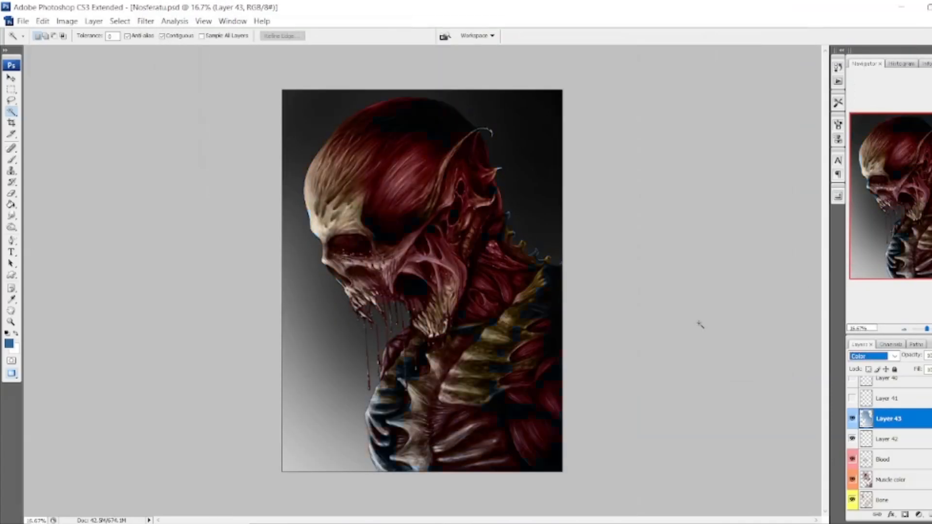
{"action": "key", "text": "Up"}
{"action": "key", "text": "Up"}
{"action": "key", "text": "Up"}
{"action": "key", "text": "Up"}
{"action": "key", "text": "Up"}
{"action": "key", "text": "Up"}
{"action": "key", "text": "Up"}
{"action": "key", "text": "Up"}
{"action": "key", "text": "Up"}
{"action": "key", "text": "Up"}
{"action": "key", "text": "ctrl+plus"}
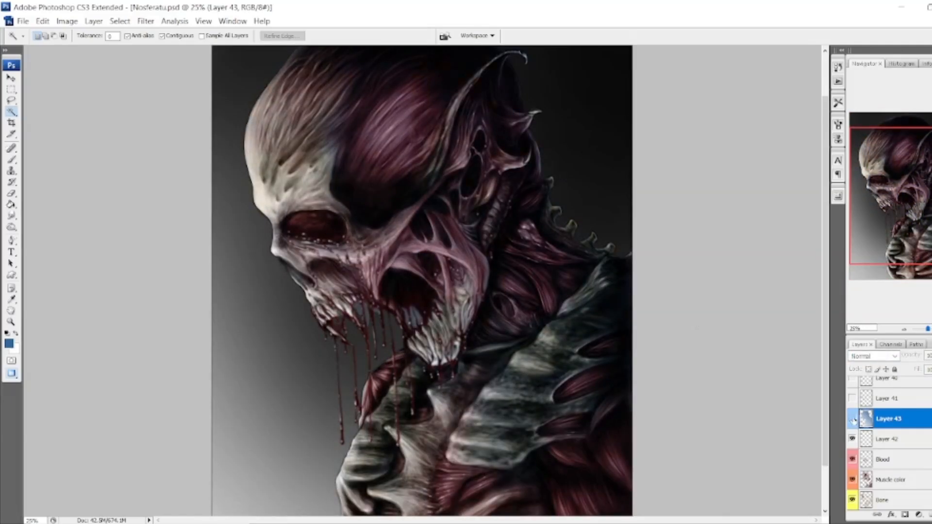
Try Vivid Light with a lowered opacity on Layer 43, and set its blend mode to Soft Light.
{"action": "left_click", "coordinate": [853, 419]}
{"action": "left_click", "coordinate": [874, 356]}
{"action": "left_click", "coordinate": [863, 234]}
{"action": "left_click_drag", "start_coordinate": [916, 355], "coordinate": [891, 356]}
{"action": "left_click_drag", "start_coordinate": [922, 214], "coordinate": [921, 193]}
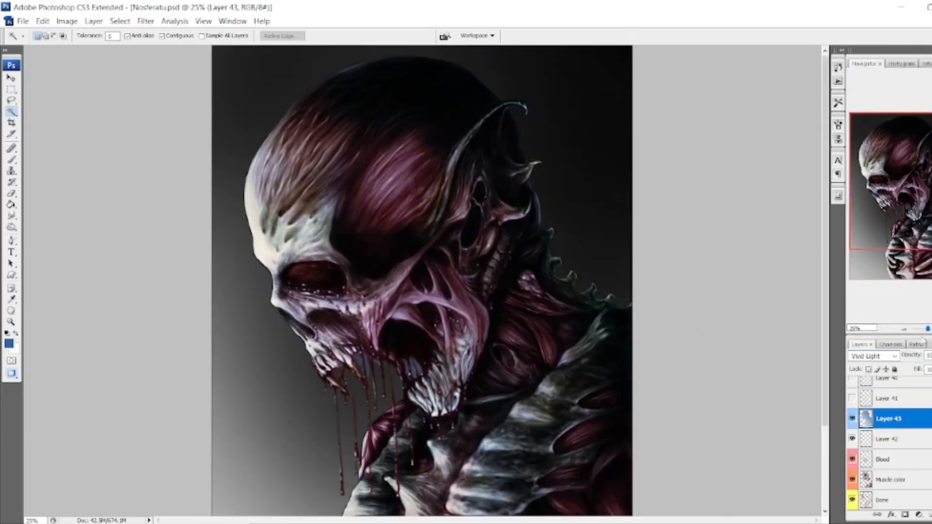
{"action": "left_click", "coordinate": [873, 356]}
{"action": "left_click", "coordinate": [868, 213]}
Hide Layer 42 and erase the blue spill between the teeth and inside the mouth opening on Layer 43.
{"action": "key", "text": "ctrl+plus"}
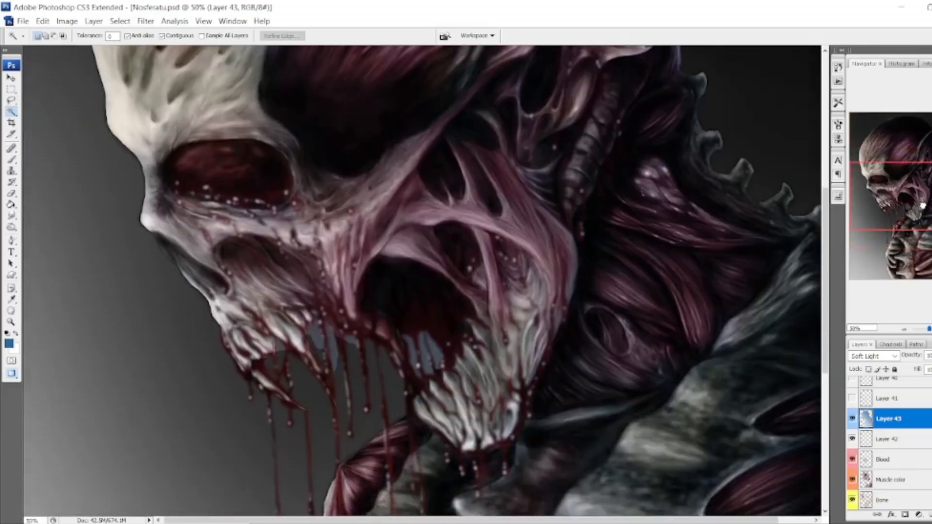
{"action": "key", "text": "e"}
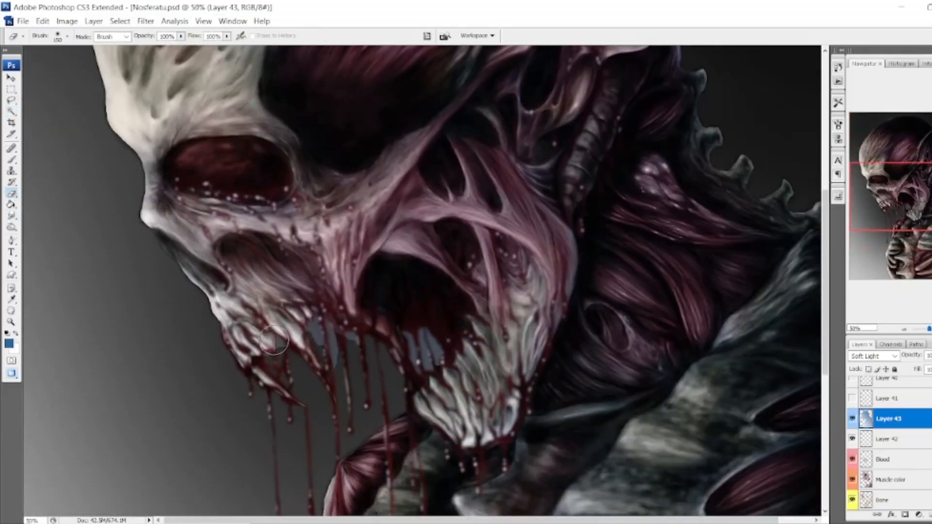
{"action": "left_click_drag", "start_coordinate": [909, 197], "coordinate": [912, 154]}
{"action": "left_click", "coordinate": [853, 419]}
{"action": "left_click", "coordinate": [853, 420]}
{"action": "left_click", "coordinate": [912, 480]}
{"action": "left_click", "coordinate": [853, 480]}
{"action": "left_click", "coordinate": [898, 458]}
{"action": "left_click", "coordinate": [853, 418]}
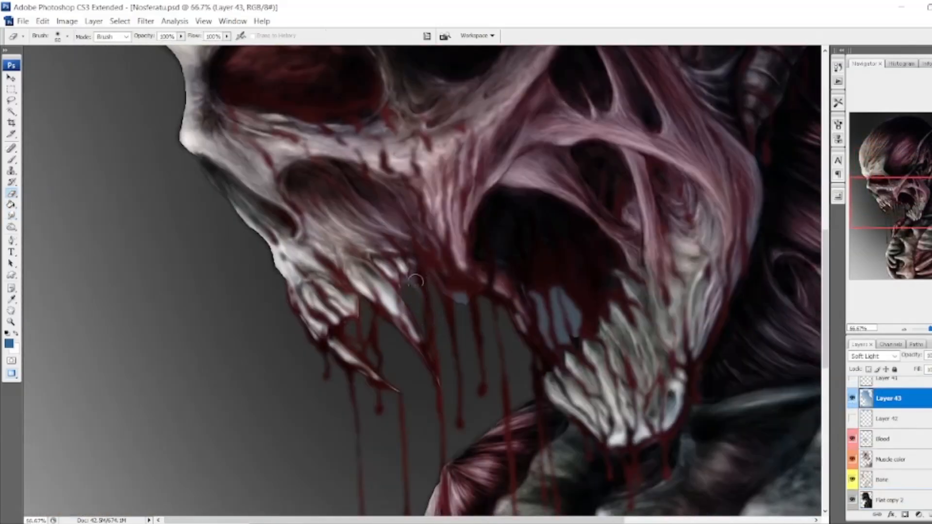
{"action": "left_click_drag", "start_coordinate": [544, 311], "coordinate": [571, 340]}
{"action": "mouse_move", "coordinate": [438, 302]}
{"action": "left_mouse_down"}
{"action": "mouse_move", "coordinate": [331, 189]}
{"action": "mouse_move", "coordinate": [150, 419]}
{"action": "left_mouse_up"}
Apply a Gaussian Blur to Layer 43, the Muscle color layer and the Bone layer.
{"action": "left_click", "coordinate": [146, 21]}
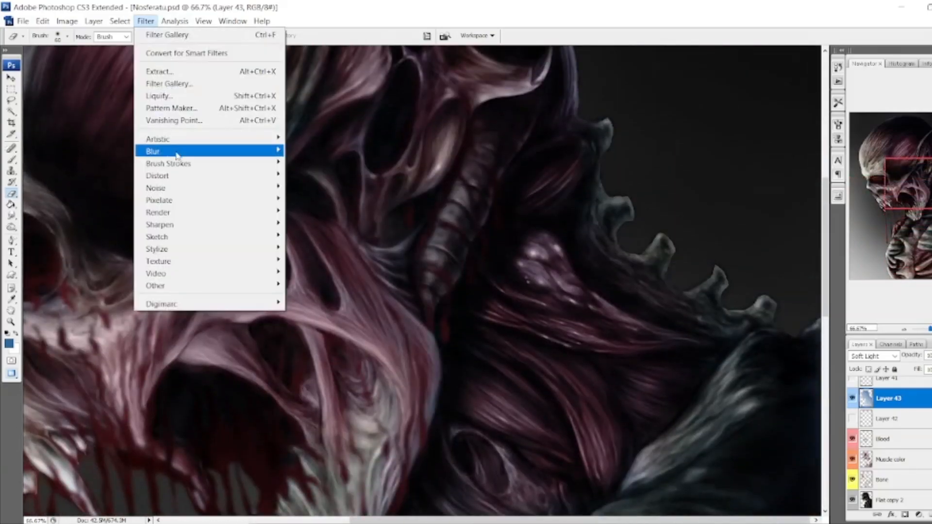
{"action": "left_click", "coordinate": [316, 199]}
{"action": "left_click", "coordinate": [809, 184]}
{"action": "left_click", "coordinate": [907, 460]}
{"action": "left_click", "coordinate": [146, 22]}
{"action": "left_click", "coordinate": [318, 199]}
{"action": "left_click", "coordinate": [809, 188]}
{"action": "left_click", "coordinate": [906, 480]}
{"action": "left_click", "coordinate": [145, 21]}
{"action": "left_click", "coordinate": [318, 200]}
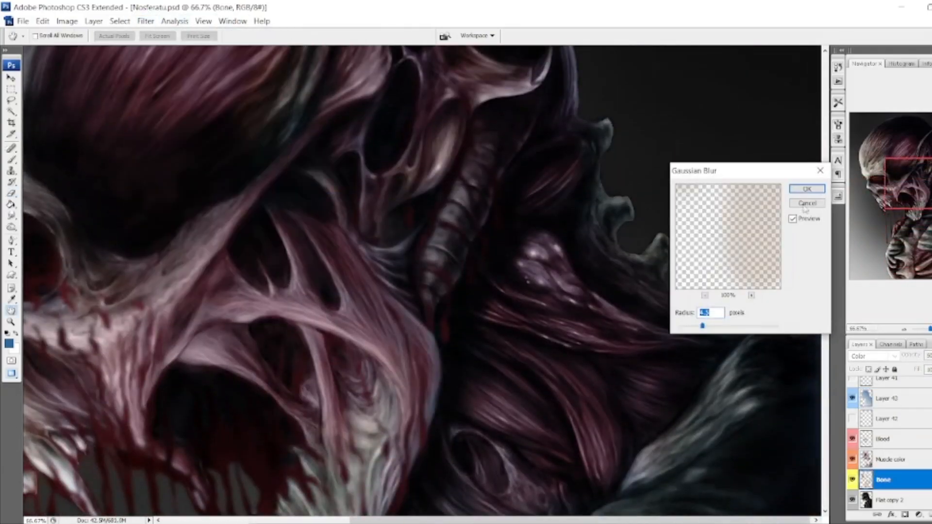
{"action": "left_click", "coordinate": [809, 188]}
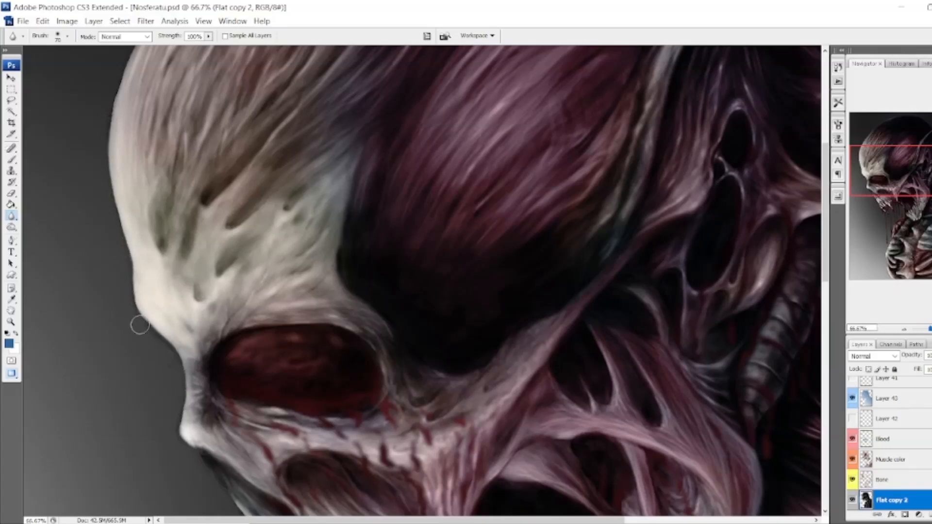
Soften the edges of the skull, ear and teeth on Flat copy 2 with the Blur tool, hiding the Blood layer around the mouth.
{"action": "scroll", "coordinate": [112, 308], "scroll_direction": "up", "scroll_amount": 5}
{"action": "scroll", "coordinate": [303, 113], "scroll_direction": "up", "scroll_amount": 2}
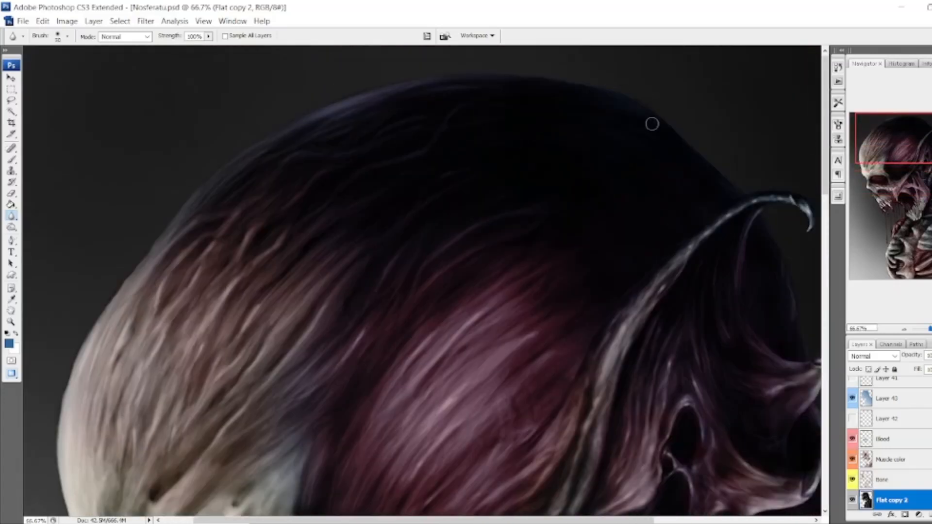
{"action": "left_click_drag", "start_coordinate": [900, 145], "coordinate": [913, 148]}
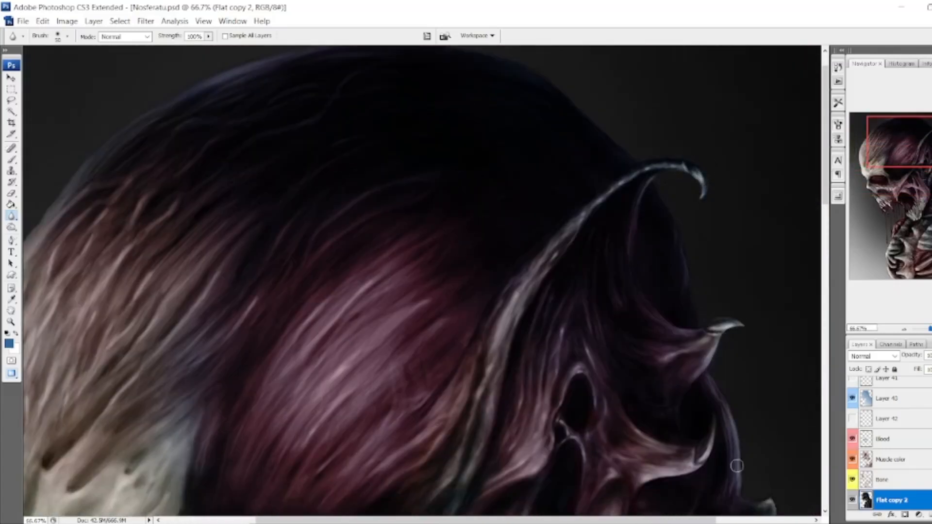
{"action": "left_click", "coordinate": [923, 172]}
{"action": "left_click_drag", "start_coordinate": [923, 172], "coordinate": [896, 200]}
{"action": "left_click", "coordinate": [852, 419]}
{"action": "left_click_drag", "start_coordinate": [852, 419], "coordinate": [853, 440]}
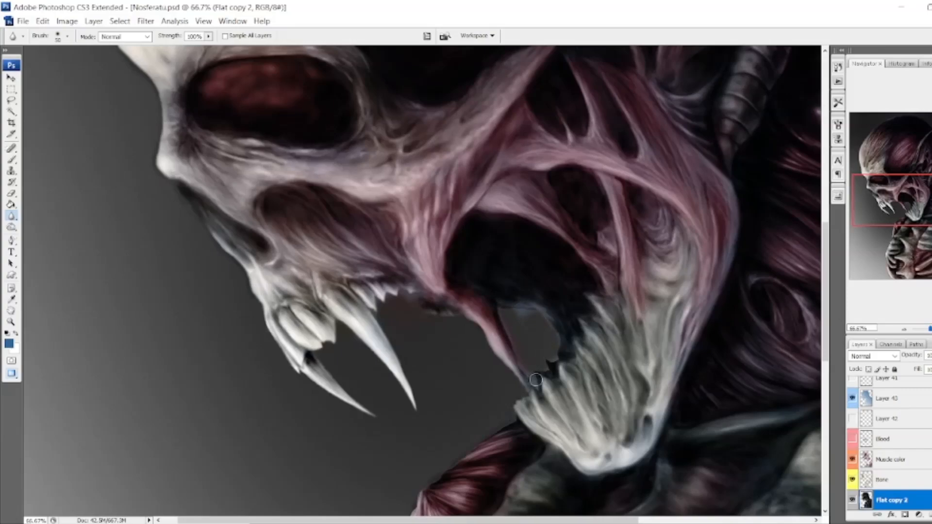
{"action": "scroll", "coordinate": [472, 337], "scroll_direction": "down", "scroll_amount": 3}
{"action": "scroll", "coordinate": [399, 484], "scroll_direction": "down", "scroll_amount": 5}
{"action": "scroll", "coordinate": [363, 435], "scroll_direction": "down", "scroll_amount": 3}
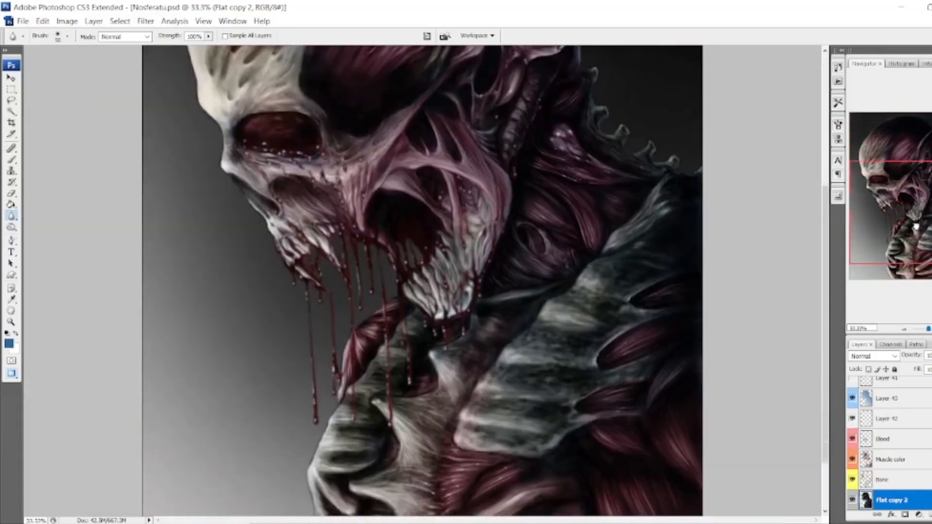
Add a new layer directly above the gradient background layer and set white as the brush color.
{"action": "mouse_move", "coordinate": [924, 207]}
{"action": "left_mouse_down"}
{"action": "mouse_move", "coordinate": [924, 171]}
{"action": "mouse_move", "coordinate": [924, 234]}
{"action": "mouse_move", "coordinate": [921, 212]}
{"action": "left_mouse_up"}
{"action": "left_click", "coordinate": [889, 461]}
{"action": "scroll", "coordinate": [886, 466], "scroll_direction": "down", "scroll_amount": 3}
{"action": "left_click", "coordinate": [886, 466]}
{"action": "left_click", "coordinate": [931, 515]}
{"action": "scroll", "coordinate": [108, 170], "scroll_direction": "up", "scroll_amount": 3}
{"action": "scroll", "coordinate": [107, 170], "scroll_direction": "down", "scroll_amount": 5}
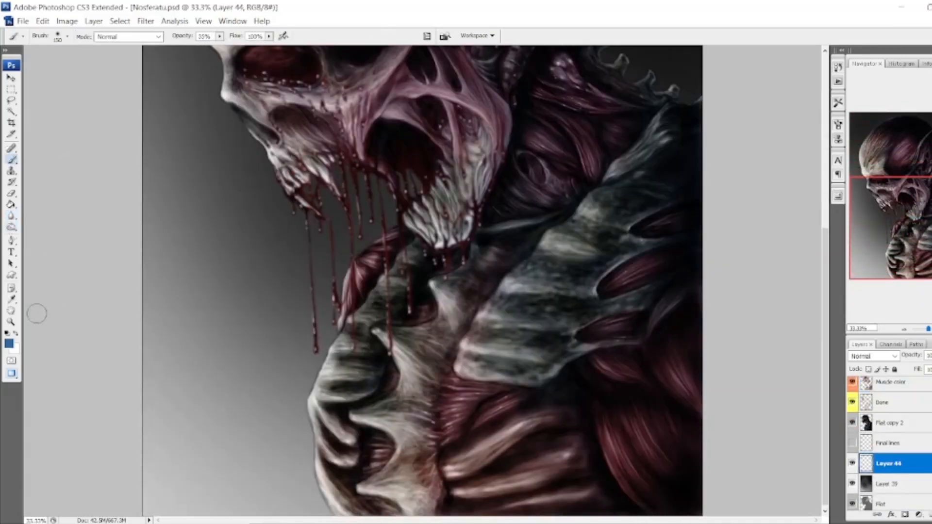
{"action": "key", "text": "x"}
{"action": "left_click", "coordinate": [15, 350]}
{"action": "key", "text": "Return"}
{"action": "key", "text": "b"}
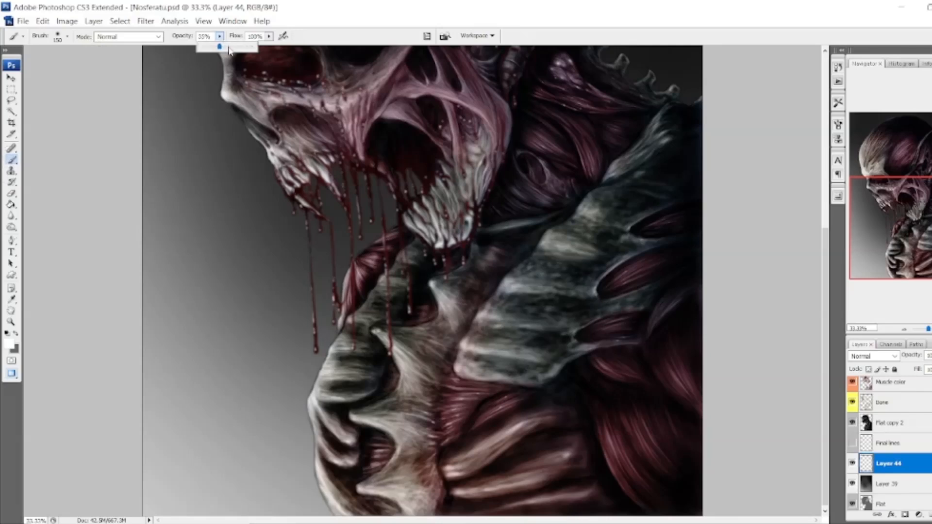
Paint broad diagonal white strokes behind the figure on Layer 44 with an enlarged brush at 50% opacity.
{"action": "left_click", "coordinate": [229, 48]}
{"action": "left_click", "coordinate": [68, 37]}
{"action": "left_click", "coordinate": [137, 20]}
{"action": "key", "text": "bracketright"}
{"action": "key", "text": "bracketright"}
{"action": "key", "text": "bracketright"}
{"action": "mouse_move", "coordinate": [280, 410]}
{"action": "left_mouse_down"}
{"action": "mouse_move", "coordinate": [169, 507]}
{"action": "mouse_move", "coordinate": [320, 335]}
{"action": "mouse_move", "coordinate": [148, 507]}
{"action": "mouse_move", "coordinate": [235, 209]}
{"action": "left_mouse_up"}
{"action": "left_click_drag", "start_coordinate": [150, 457], "coordinate": [198, 107]}
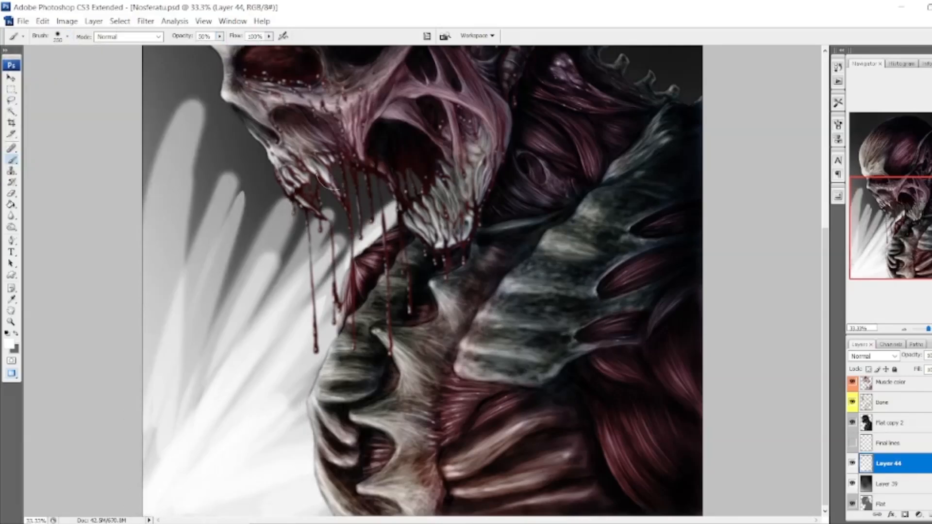
{"action": "left_click_drag", "start_coordinate": [238, 364], "coordinate": [383, 174]}
{"action": "scroll", "coordinate": [383, 233], "scroll_direction": "up", "scroll_amount": 3}
{"action": "left_click_drag", "start_coordinate": [388, 344], "coordinate": [662, 130]}
{"action": "left_click_drag", "start_coordinate": [627, 218], "coordinate": [697, 158]}
{"action": "left_click_drag", "start_coordinate": [155, 272], "coordinate": [180, 60]}
Paint dark gray diagonal strokes over and between the white ones on both sides of the figure.
{"action": "left_click", "coordinate": [15, 333]}
{"action": "left_click_drag", "start_coordinate": [611, 168], "coordinate": [684, 103]}
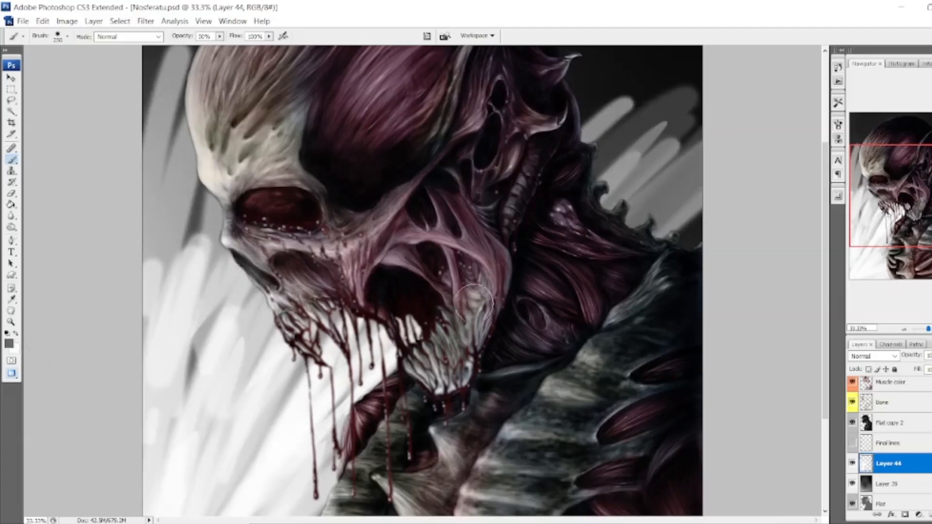
{"action": "left_click_drag", "start_coordinate": [228, 498], "coordinate": [381, 330]}
{"action": "scroll", "coordinate": [422, 281], "scroll_direction": "down", "scroll_amount": 3}
{"action": "left_click_drag", "start_coordinate": [182, 498], "coordinate": [279, 340]}
{"action": "scroll", "coordinate": [720, 138], "scroll_direction": "up", "scroll_amount": 6}
{"action": "left_click_drag", "start_coordinate": [549, 97], "coordinate": [696, 53]}
{"action": "left_click_drag", "start_coordinate": [593, 238], "coordinate": [699, 73]}
{"action": "left_click_drag", "start_coordinate": [155, 301], "coordinate": [243, 53]}
{"action": "left_click_drag", "start_coordinate": [607, 286], "coordinate": [697, 151]}
{"action": "left_click_drag", "start_coordinate": [612, 335], "coordinate": [697, 209]}
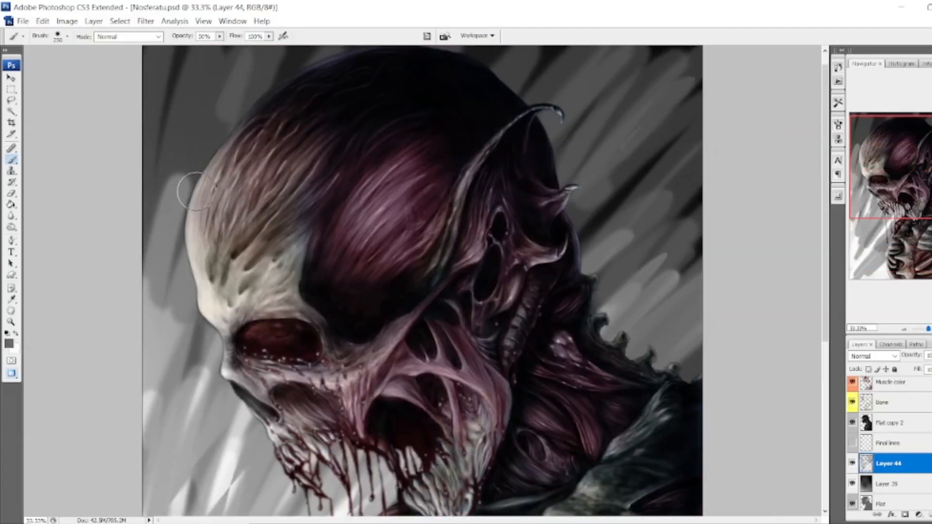
{"action": "left_click_drag", "start_coordinate": [150, 179], "coordinate": [194, 63]}
Lower the brush opacity and blend more diagonal white strokes into the background around the figure.
{"action": "scroll", "coordinate": [187, 192], "scroll_direction": "down", "scroll_amount": 6}
{"action": "left_click", "coordinate": [205, 48]}
{"action": "left_click_drag", "start_coordinate": [170, 500], "coordinate": [284, 301]}
{"action": "left_click_drag", "start_coordinate": [194, 485], "coordinate": [376, 231]}
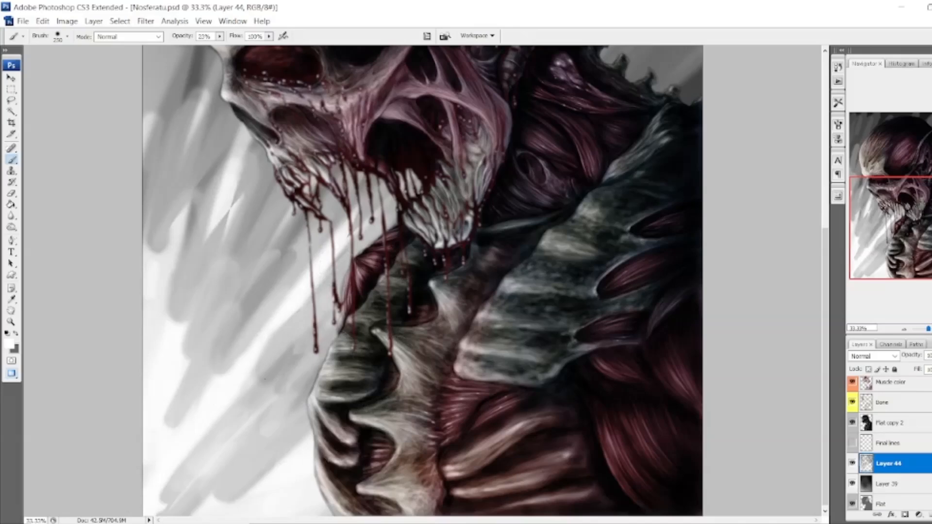
{"action": "left_click_drag", "start_coordinate": [170, 296], "coordinate": [236, 123]}
{"action": "scroll", "coordinate": [179, 128], "scroll_direction": "up", "scroll_amount": 5}
{"action": "mouse_move", "coordinate": [180, 276]}
{"action": "left_mouse_down"}
{"action": "mouse_move", "coordinate": [208, 68]}
{"action": "mouse_move", "coordinate": [192, 63]}
{"action": "left_mouse_up"}
{"action": "left_click_drag", "start_coordinate": [587, 231], "coordinate": [663, 128]}
{"action": "left_click_drag", "start_coordinate": [610, 337], "coordinate": [684, 162]}
{"action": "scroll", "coordinate": [717, 202], "scroll_direction": "down", "scroll_amount": 5}
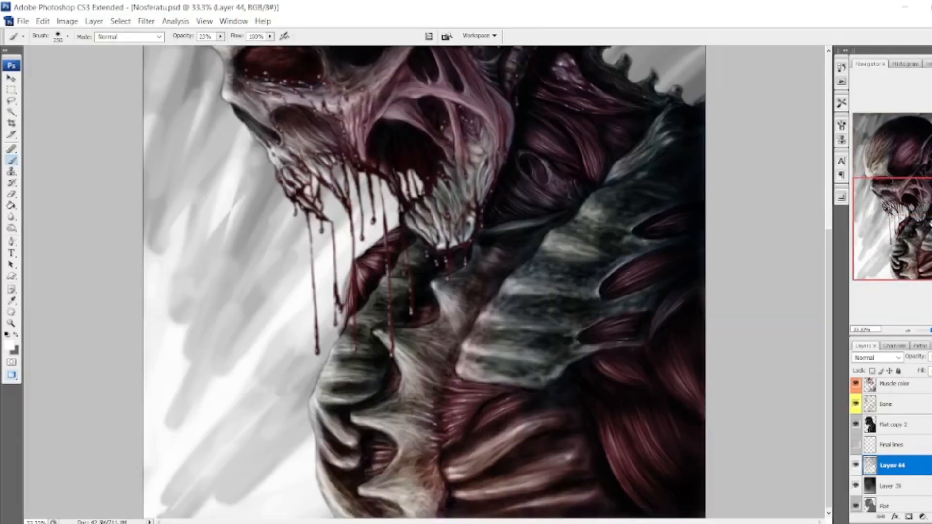
{"action": "scroll", "coordinate": [549, 66], "scroll_direction": "up", "scroll_amount": 6}
{"action": "left_click_drag", "start_coordinate": [527, 99], "coordinate": [563, 64]}
{"action": "left_click_drag", "start_coordinate": [655, 191], "coordinate": [694, 102]}
{"action": "left_click_drag", "start_coordinate": [641, 357], "coordinate": [694, 199]}
Apply a diagonal Motion Blur with a distance of 506 pixels to the painted background strokes.
{"action": "left_click", "coordinate": [145, 20]}
{"action": "mouse_move", "coordinate": [252, 150]}
{"action": "left_click", "coordinate": [323, 199]}
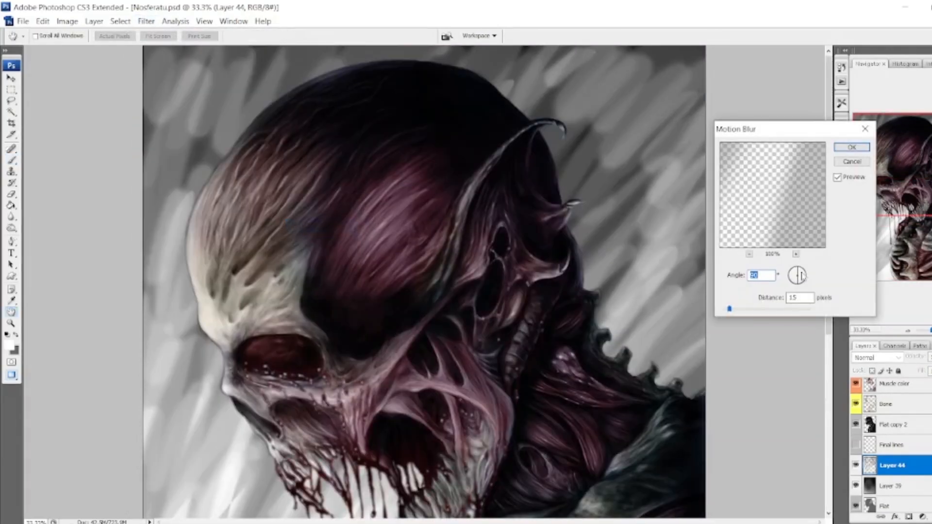
{"action": "left_click_drag", "start_coordinate": [740, 309], "coordinate": [787, 309]}
{"action": "left_click", "coordinate": [803, 271]}
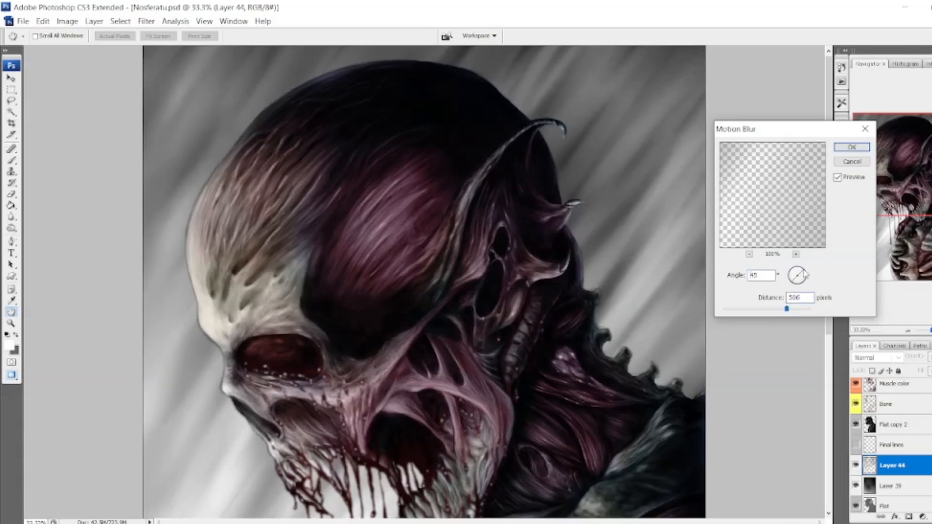
{"action": "left_click", "coordinate": [852, 147]}
Darken the blurred streaks behind the head and in front of the face with the Burn tool at 10% exposure.
{"action": "scroll", "coordinate": [583, 204], "scroll_direction": "down", "scroll_amount": 4}
{"action": "scroll", "coordinate": [218, 205], "scroll_direction": "up", "scroll_amount": 5}
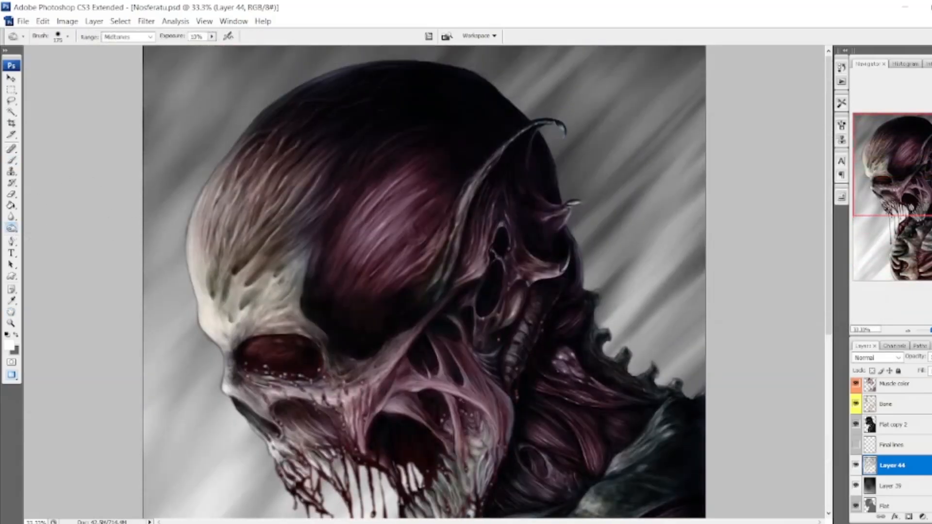
{"action": "left_click_drag", "start_coordinate": [680, 359], "coordinate": [602, 126]}
{"action": "mouse_move", "coordinate": [262, 72]}
{"action": "left_mouse_down"}
{"action": "mouse_move", "coordinate": [141, 489]}
{"action": "mouse_move", "coordinate": [213, 427]}
{"action": "left_mouse_up"}
{"action": "left_click_drag", "start_coordinate": [915, 180], "coordinate": [915, 245]}
{"action": "mouse_move", "coordinate": [247, 175]}
{"action": "left_mouse_down"}
{"action": "mouse_move", "coordinate": [197, 243]}
{"action": "mouse_move", "coordinate": [277, 500]}
{"action": "left_mouse_up"}
{"action": "mouse_move", "coordinate": [911, 221]}
{"action": "left_mouse_down"}
{"action": "mouse_move", "coordinate": [911, 193]}
{"action": "mouse_move", "coordinate": [875, 223]}
{"action": "left_mouse_up"}
{"action": "key", "text": "ctrl+plus"}
{"action": "left_click", "coordinate": [893, 466]}
{"action": "key", "text": "ctrl+minus"}
{"action": "key", "text": "ctrl+minus"}
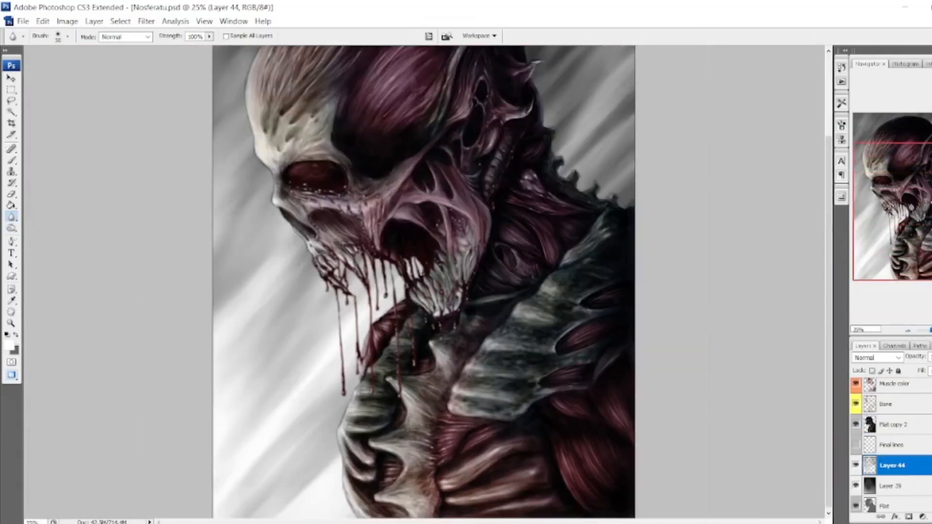
Burn the background streaks in front of the mouth and behind the neck spikes with a larger brush.
{"action": "key", "text": "bracketright"}
{"action": "key", "text": "bracketright"}
{"action": "mouse_move", "coordinate": [242, 247]}
{"action": "left_mouse_down"}
{"action": "mouse_move", "coordinate": [315, 320]}
{"action": "mouse_move", "coordinate": [279, 296]}
{"action": "left_mouse_up"}
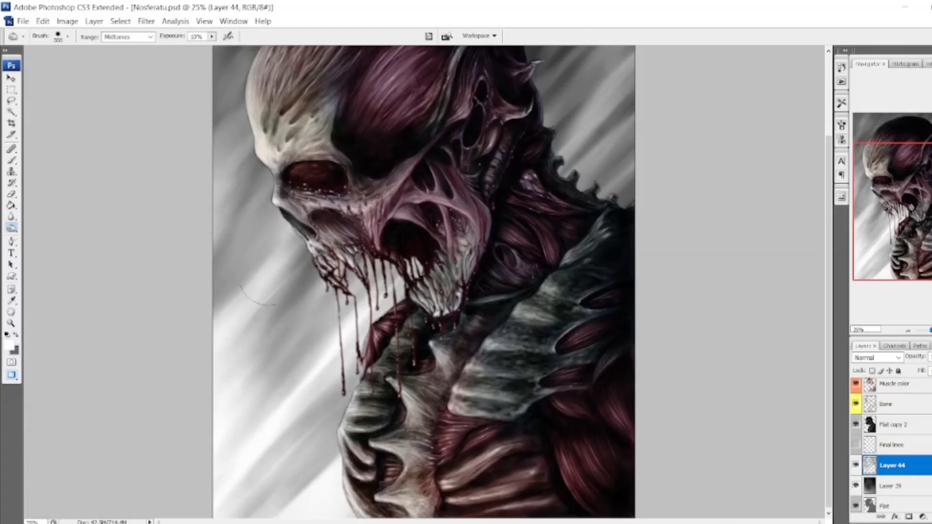
{"action": "left_click_drag", "start_coordinate": [626, 146], "coordinate": [607, 180]}
{"action": "left_click_drag", "start_coordinate": [911, 212], "coordinate": [911, 181]}
{"action": "mouse_move", "coordinate": [583, 213]}
{"action": "left_mouse_down"}
{"action": "mouse_move", "coordinate": [573, 107]}
{"action": "mouse_move", "coordinate": [639, 194]}
{"action": "mouse_move", "coordinate": [553, 87]}
{"action": "left_mouse_up"}
Enlarge the Burn brush further and darken the background around the top of the head and in front of the face.
{"action": "key", "text": "bracketright"}
{"action": "key", "text": "bracketright"}
{"action": "key", "text": "bracketright"}
{"action": "key", "text": "bracketright"}
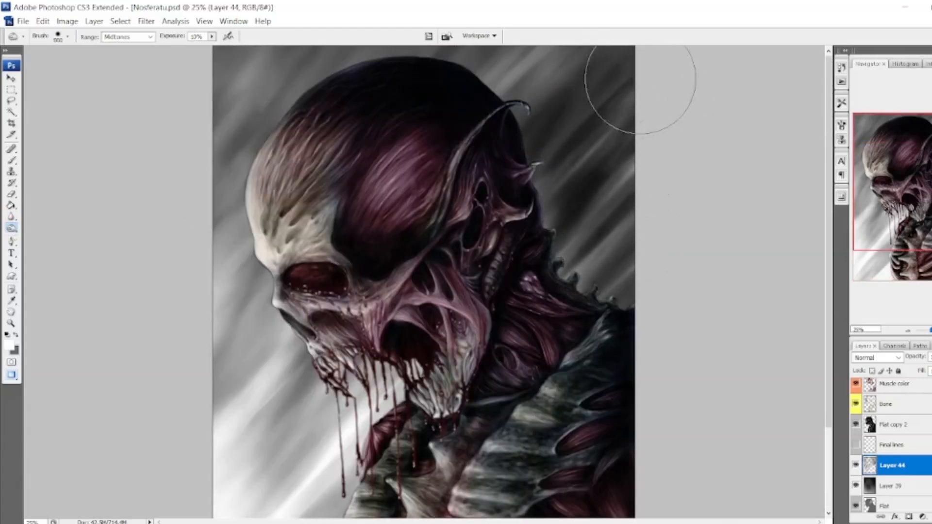
{"action": "left_click_drag", "start_coordinate": [636, 81], "coordinate": [532, 78]}
{"action": "left_click_drag", "start_coordinate": [255, 83], "coordinate": [356, 73]}
{"action": "mouse_move", "coordinate": [534, 73]}
{"action": "left_mouse_down"}
{"action": "mouse_move", "coordinate": [626, 237]}
{"action": "mouse_move", "coordinate": [229, 63]}
{"action": "mouse_move", "coordinate": [517, 51]}
{"action": "left_mouse_up"}
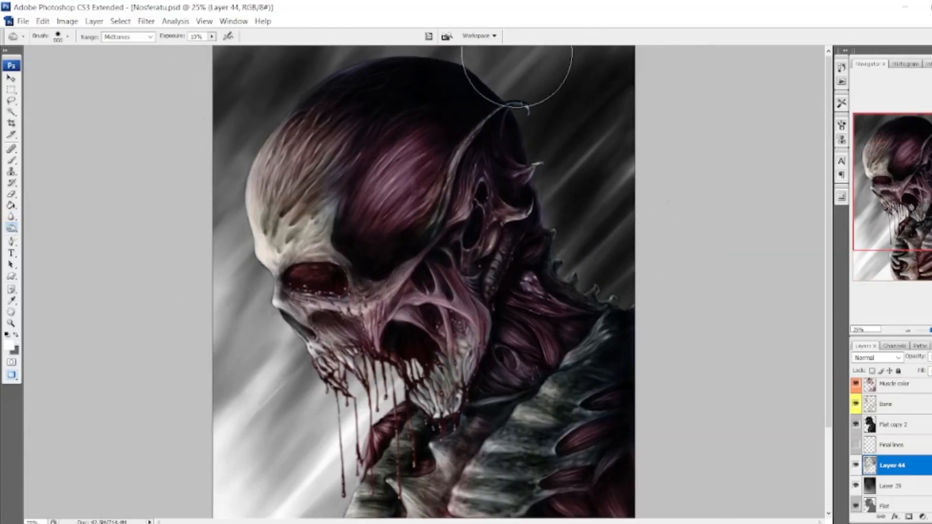
{"action": "mouse_move", "coordinate": [512, 108]}
{"action": "left_mouse_down"}
{"action": "mouse_move", "coordinate": [439, 330]}
{"action": "mouse_move", "coordinate": [243, 204]}
{"action": "mouse_move", "coordinate": [335, 418]}
{"action": "left_mouse_up"}
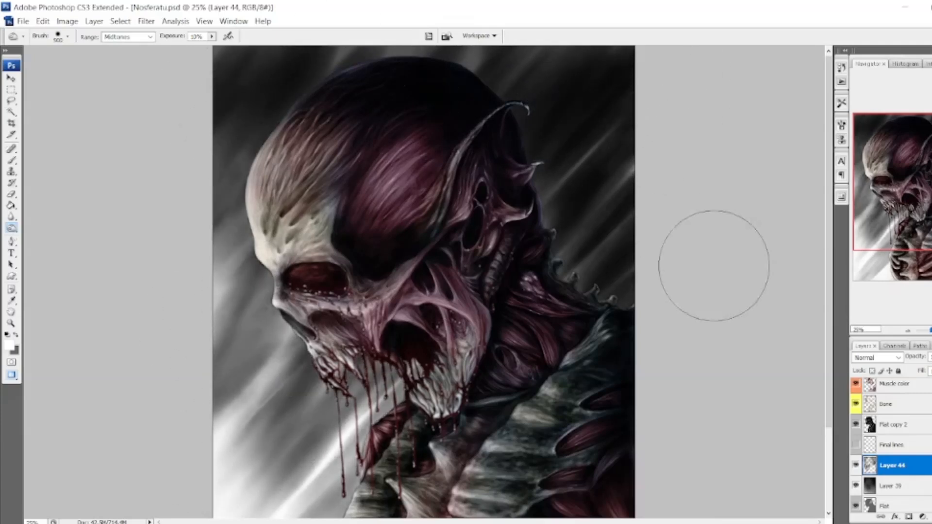
Brighten the background streaks in front of the chest with the Dodge tool at 20% exposure.
{"action": "left_click_drag", "start_coordinate": [911, 182], "coordinate": [911, 213]}
{"action": "mouse_move", "coordinate": [291, 437]}
{"action": "left_mouse_down"}
{"action": "mouse_move", "coordinate": [342, 223]}
{"action": "mouse_move", "coordinate": [175, 287]}
{"action": "left_mouse_up"}
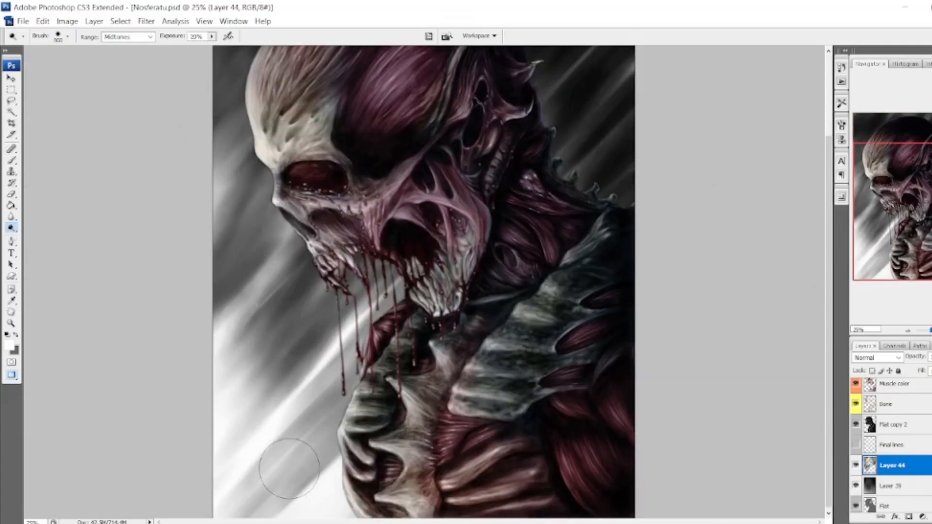
{"action": "mouse_move", "coordinate": [289, 469]}
{"action": "left_mouse_down"}
{"action": "mouse_move", "coordinate": [250, 344]}
{"action": "mouse_move", "coordinate": [177, 287]}
{"action": "left_mouse_up"}
{"action": "left_click_drag", "start_coordinate": [911, 218], "coordinate": [910, 184]}
Select the Blood layer and darken the eye socket with a 150 px Burn brush at 10% exposure.
{"action": "key", "text": "ctrl+plus"}
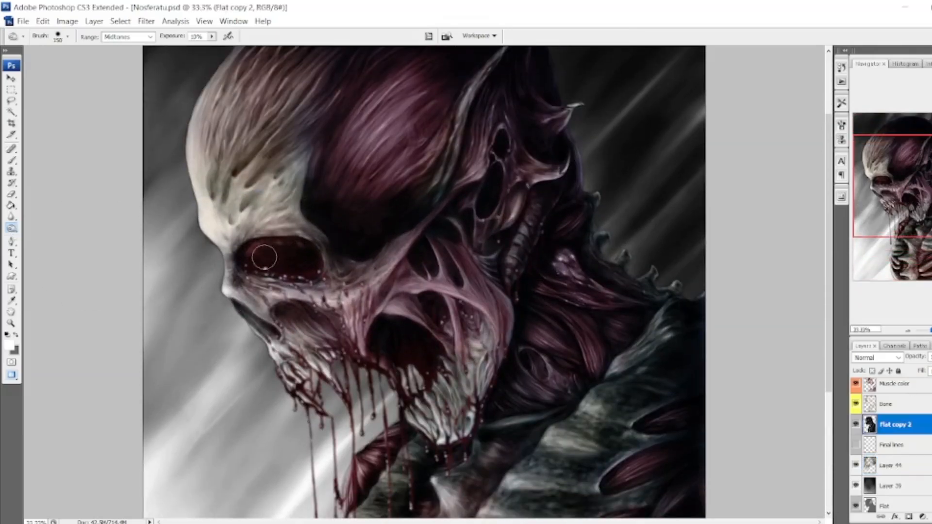
{"action": "scroll", "coordinate": [898, 440], "scroll_direction": "up", "scroll_amount": 3}
{"action": "left_click", "coordinate": [898, 440]}
{"action": "key", "text": "ctrl+minus"}
{"action": "key", "text": "ctrl+minus"}
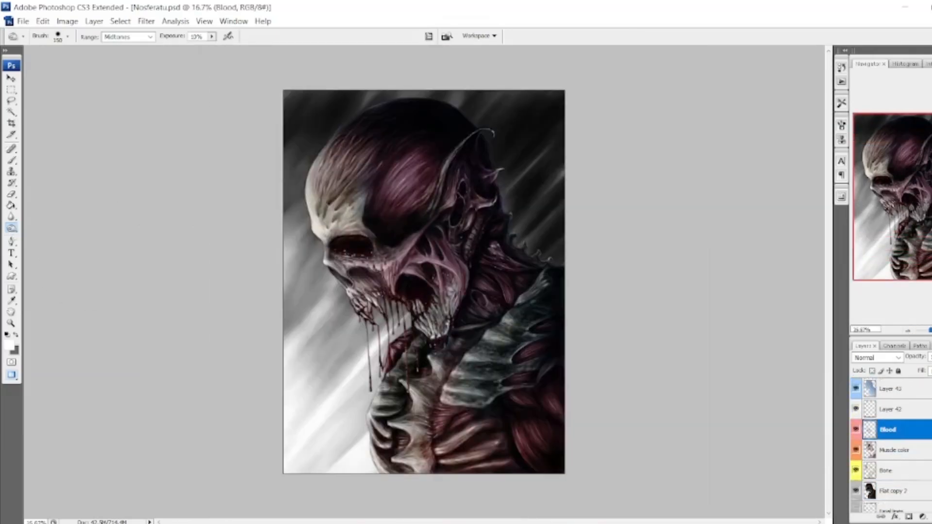
Add a new layer above Layer 44 and choose a medium blue paint colour.
{"action": "scroll", "coordinate": [892, 457], "scroll_direction": "down", "scroll_amount": 3}
{"action": "left_click", "coordinate": [893, 457]}
{"action": "key", "text": "ctrl+shift+alt+n"}
{"action": "left_click", "coordinate": [11, 160]}
{"action": "left_click", "coordinate": [9, 345]}
{"action": "left_click_drag", "start_coordinate": [749, 287], "coordinate": [748, 212]}
{"action": "left_click", "coordinate": [694, 187]}
{"action": "left_click", "coordinate": [835, 153]}
Set the second paint colour to gold cc9933 and fill the new layer with the blue.
{"action": "left_click", "coordinate": [16, 335]}
{"action": "left_click", "coordinate": [9, 345]}
{"action": "left_click_drag", "start_coordinate": [750, 288], "coordinate": [749, 273]}
{"action": "left_click", "coordinate": [700, 186]}
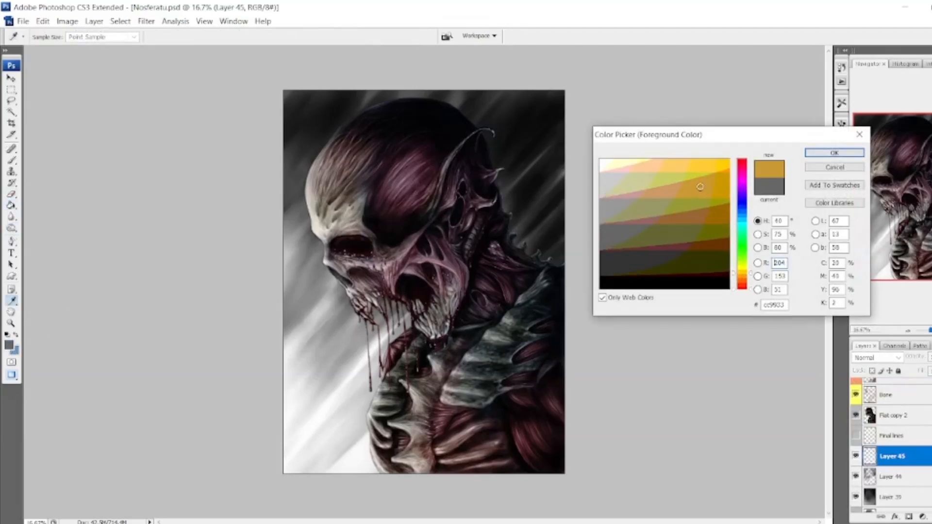
{"action": "key", "text": "Return"}
{"action": "key", "text": "g"}
{"action": "key", "text": "x"}
{"action": "left_click", "coordinate": [318, 228]}
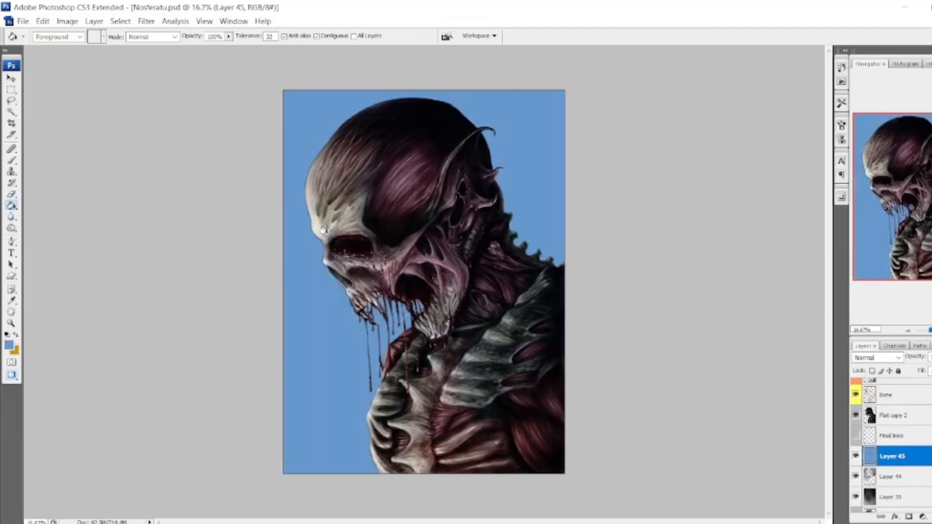
Turn the blue layer into a diagonal blue-to-gold gradient with Bas Relief at detail 1 and smoothness 15, changing the light direction.
{"action": "left_click", "coordinate": [146, 21]}
{"action": "left_click", "coordinate": [233, 83]}
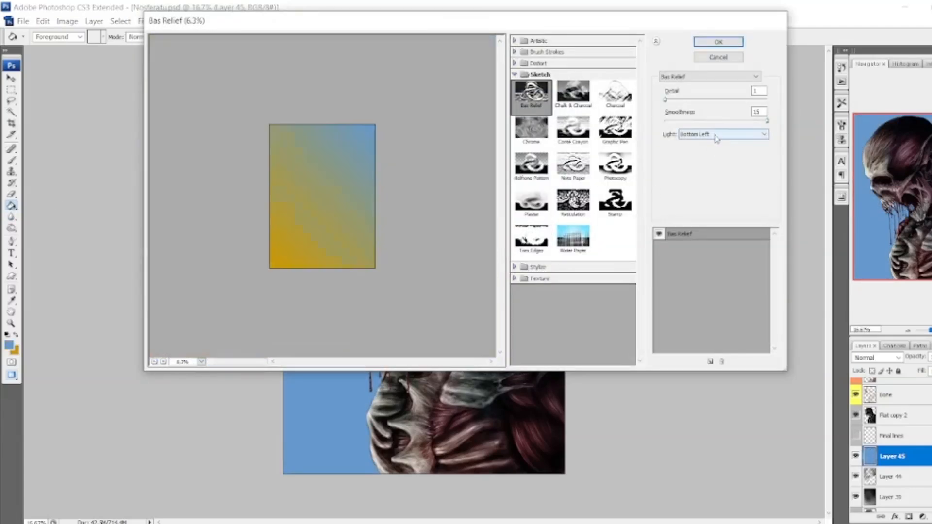
{"action": "left_click", "coordinate": [721, 134]}
{"action": "left_click", "coordinate": [707, 181]}
{"action": "left_click", "coordinate": [728, 46]}
Try different blend modes on the gradient layer, settle on Vivid Light and lower its opacity.
{"action": "left_click", "coordinate": [873, 357]}
{"action": "left_click", "coordinate": [874, 160]}
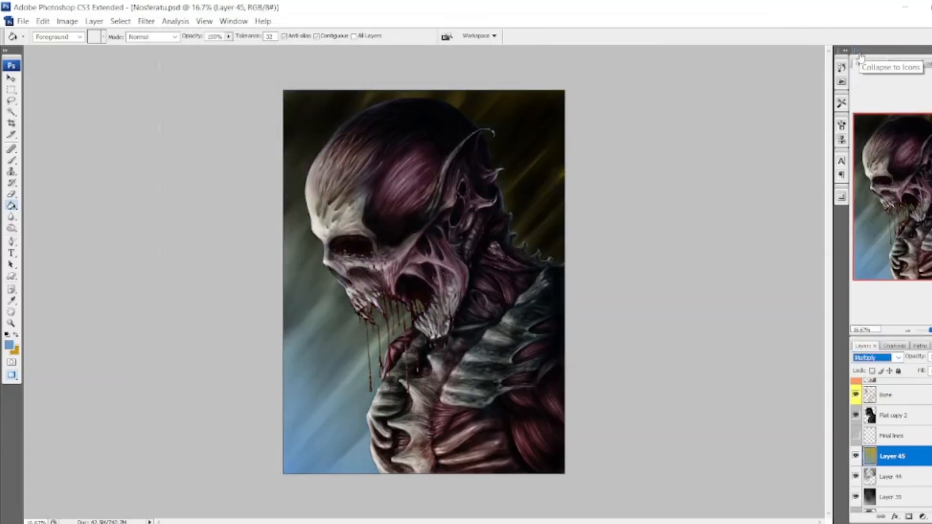
{"action": "key", "text": "Down"}
{"action": "key", "text": "Down"}
{"action": "key", "text": "Down"}
{"action": "key", "text": "Down"}
{"action": "key", "text": "Down"}
{"action": "key", "text": "Down"}
{"action": "key", "text": "Down"}
{"action": "key", "text": "Down"}
{"action": "key", "text": "Down"}
{"action": "key", "text": "Down"}
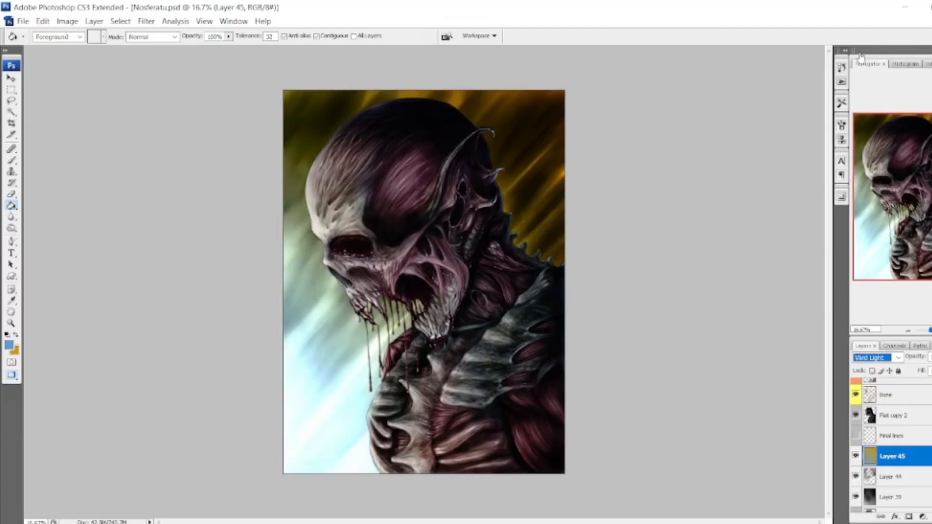
{"action": "key", "text": "Down"}
{"action": "key", "text": "Down"}
{"action": "key", "text": "Down"}
{"action": "key", "text": "Down"}
{"action": "key", "text": "Down"}
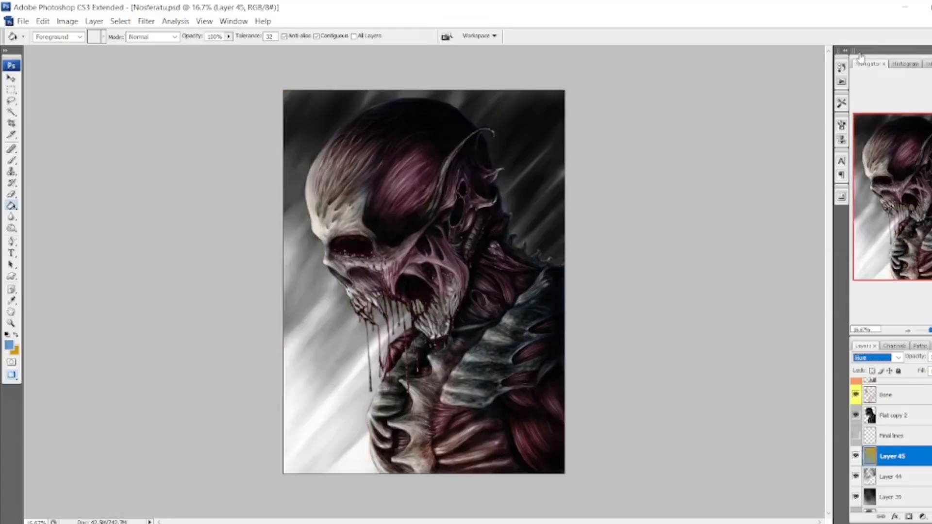
{"action": "key", "text": "Up"}
{"action": "left_click", "coordinate": [67, 22]}
{"action": "left_click", "coordinate": [884, 358]}
{"action": "left_click", "coordinate": [877, 235]}
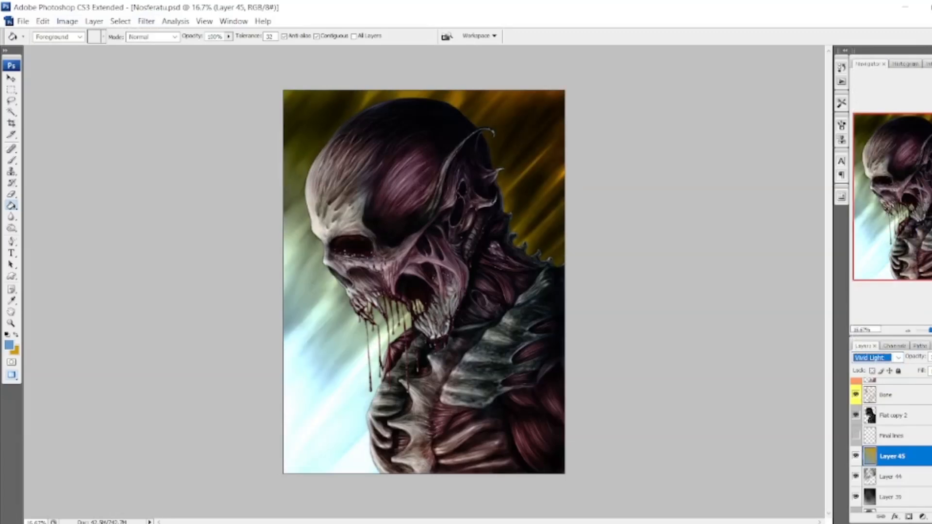
{"action": "left_click_drag", "start_coordinate": [931, 358], "coordinate": [927, 370]}
Try shifting the gradient layer toward red with Variations and undo the colour change.
{"action": "left_click", "coordinate": [67, 22]}
{"action": "mouse_move", "coordinate": [84, 53]}
{"action": "left_click", "coordinate": [205, 341]}
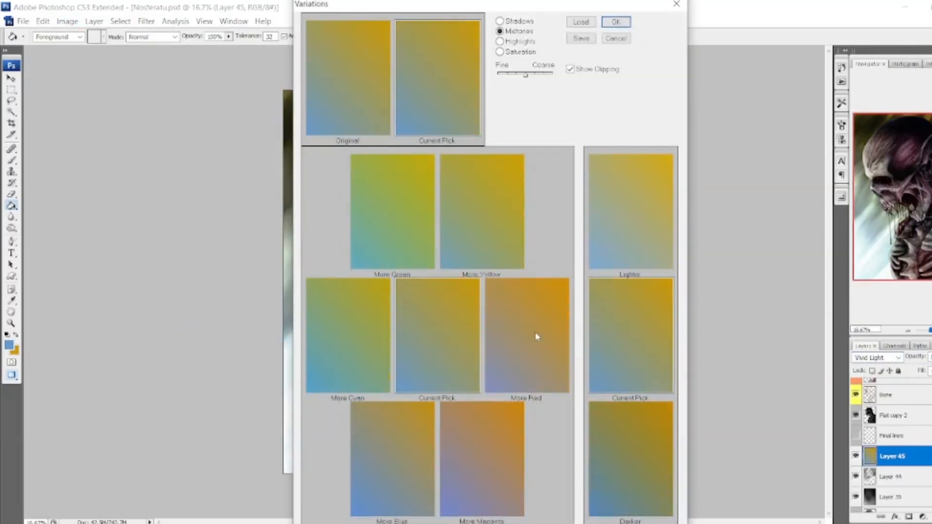
{"action": "left_click", "coordinate": [535, 331]}
{"action": "left_click", "coordinate": [527, 365]}
{"action": "left_click", "coordinate": [616, 23]}
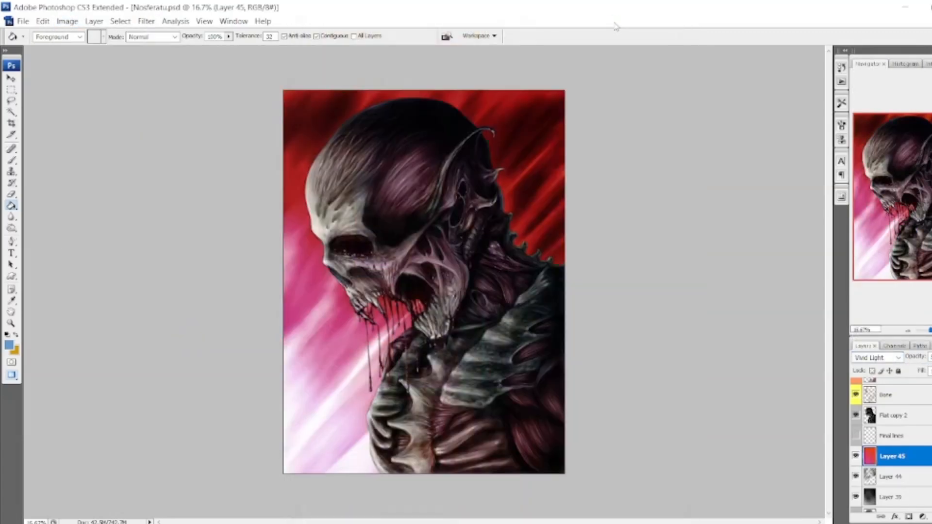
{"action": "key", "text": "ctrl+z"}
Hide the gradient layer and set the foreground colour to dark red.
{"action": "left_click", "coordinate": [856, 456]}
{"action": "left_click", "coordinate": [857, 477]}
{"action": "left_click", "coordinate": [857, 478]}
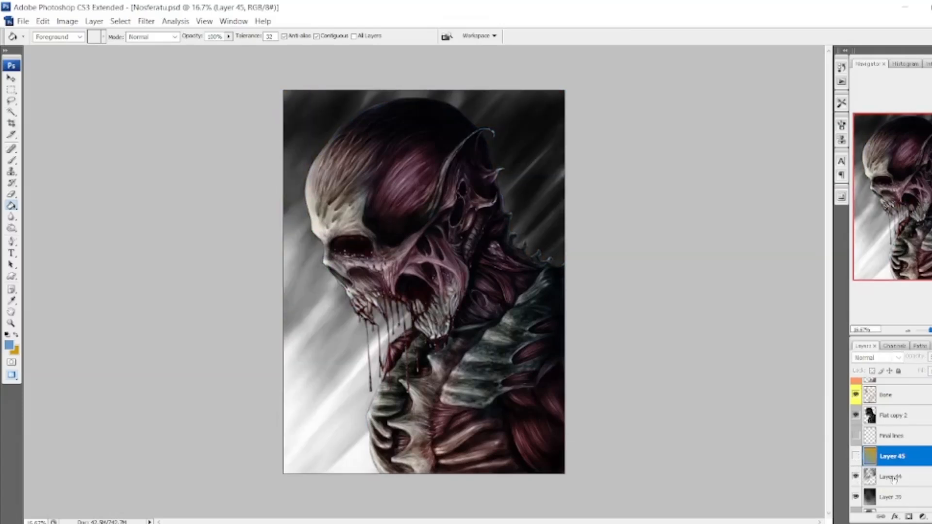
{"action": "left_click", "coordinate": [9, 345]}
{"action": "left_click", "coordinate": [741, 160]}
{"action": "left_click", "coordinate": [720, 213]}
{"action": "left_click", "coordinate": [835, 153]}
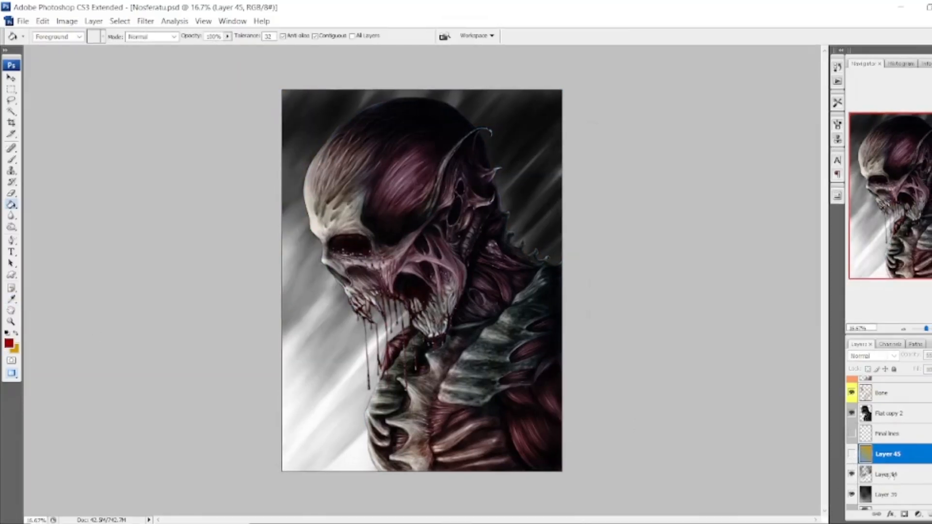
Add a new layer directly above Layer 44 and fill it with the dark red.
{"action": "left_click", "coordinate": [852, 475]}
{"action": "left_click", "coordinate": [852, 475]}
{"action": "left_click", "coordinate": [852, 455]}
{"action": "left_click", "coordinate": [852, 455]}
{"action": "left_click", "coordinate": [894, 474]}
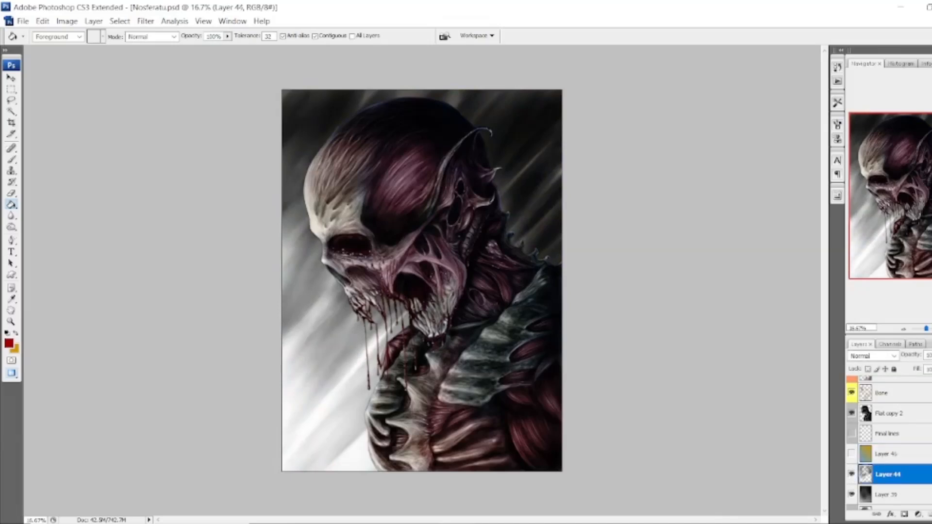
{"action": "left_click", "coordinate": [290, 263]}
Compare blend modes such as Vivid Light on the red layer and set it to Multiply.
{"action": "left_click", "coordinate": [894, 356]}
{"action": "left_click", "coordinate": [699, 166]}
{"action": "key", "text": "Down"}
{"action": "key", "text": "Down"}
{"action": "key", "text": "Down"}
{"action": "key", "text": "Down"}
{"action": "key", "text": "Down"}
{"action": "key", "text": "Down"}
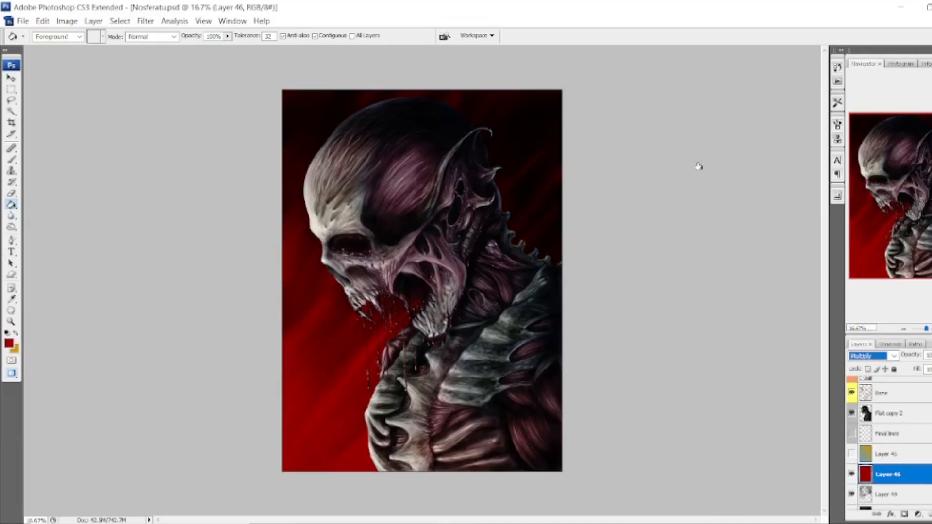
{"action": "key", "text": "Down"}
{"action": "key", "text": "Down"}
{"action": "key", "text": "Down"}
{"action": "key", "text": "Down"}
{"action": "key", "text": "Down"}
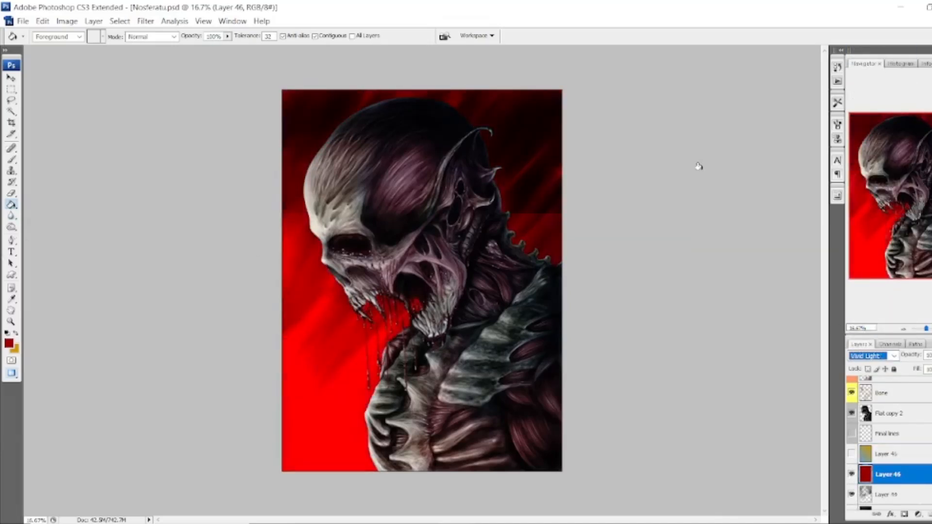
{"action": "key", "text": "Up"}
{"action": "key", "text": "Up"}
{"action": "key", "text": "Up"}
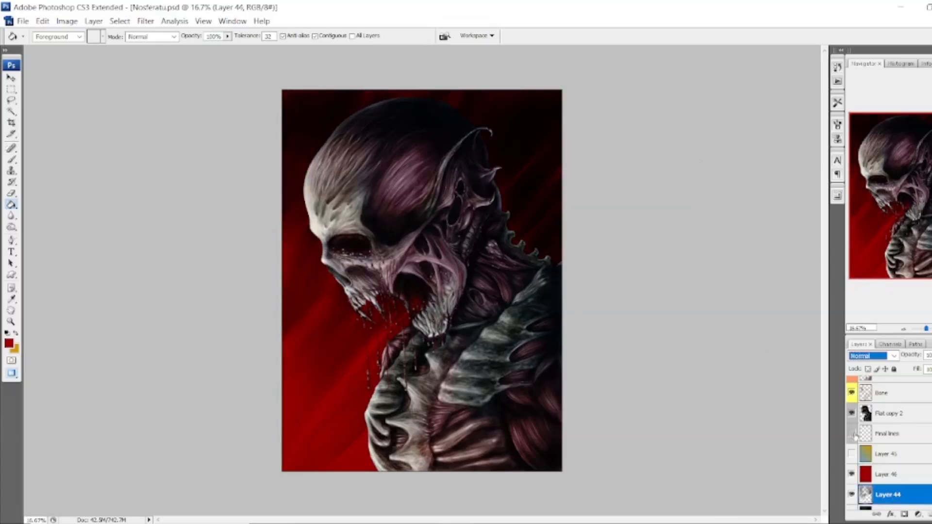
Darken the background streaks on Layer 44 with Hue/Saturation, lowering the lightness to about -22.
{"action": "left_click", "coordinate": [146, 21]}
{"action": "left_click", "coordinate": [203, 156]}
{"action": "left_click_drag", "start_coordinate": [643, 214], "coordinate": [632, 215]}
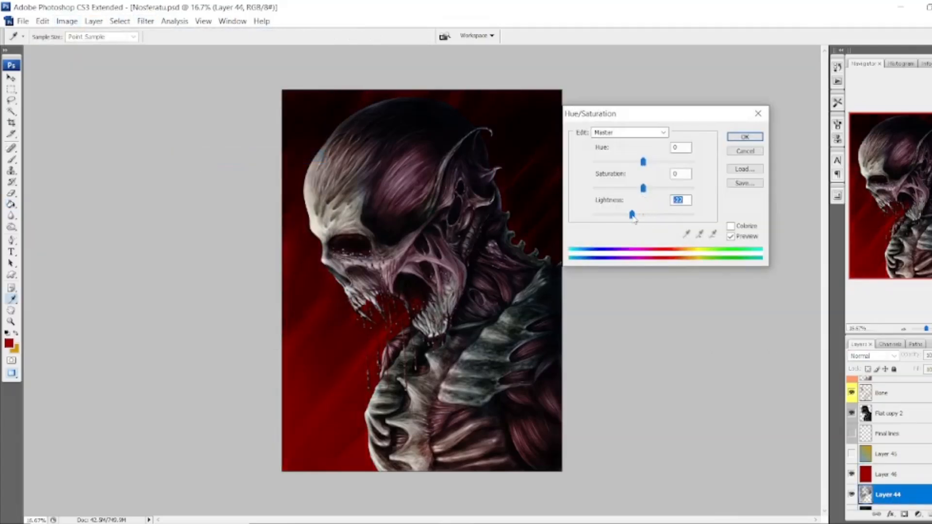
{"action": "key", "text": "Return"}
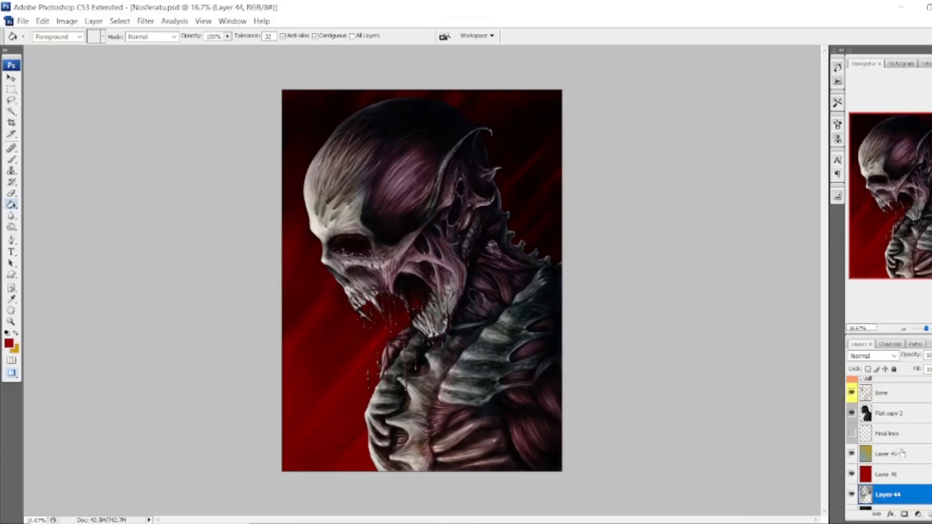
Show the gradient layer over the red background, try other blend modes on it and delete the layer.
{"action": "key", "text": "Up"}
{"action": "key", "text": "Up"}
{"action": "key", "text": "Up"}
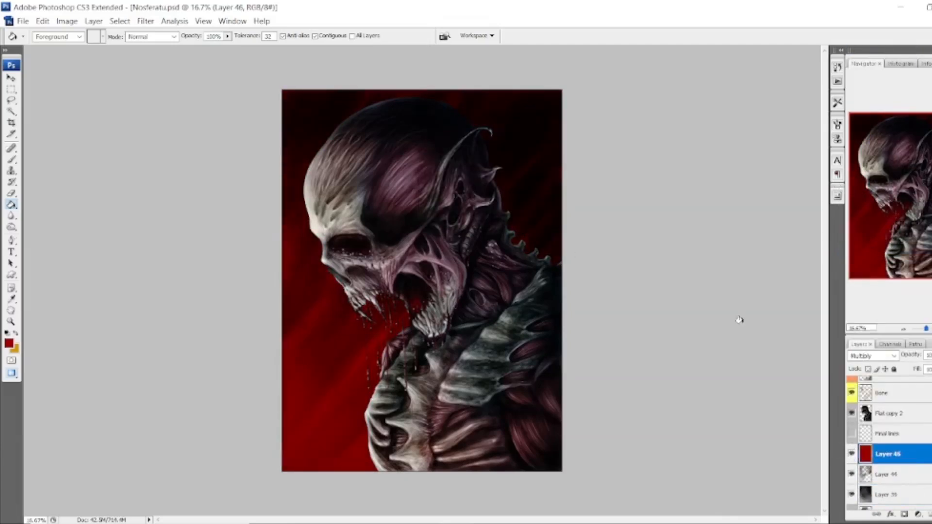
Duplicate the blue lighting layer, Layer 43, and hide the copy.
{"action": "scroll", "coordinate": [903, 456], "scroll_direction": "up", "scroll_amount": 3}
{"action": "right_click", "coordinate": [906, 414]}
{"action": "left_click", "coordinate": [891, 197]}
{"action": "key", "text": "Return"}
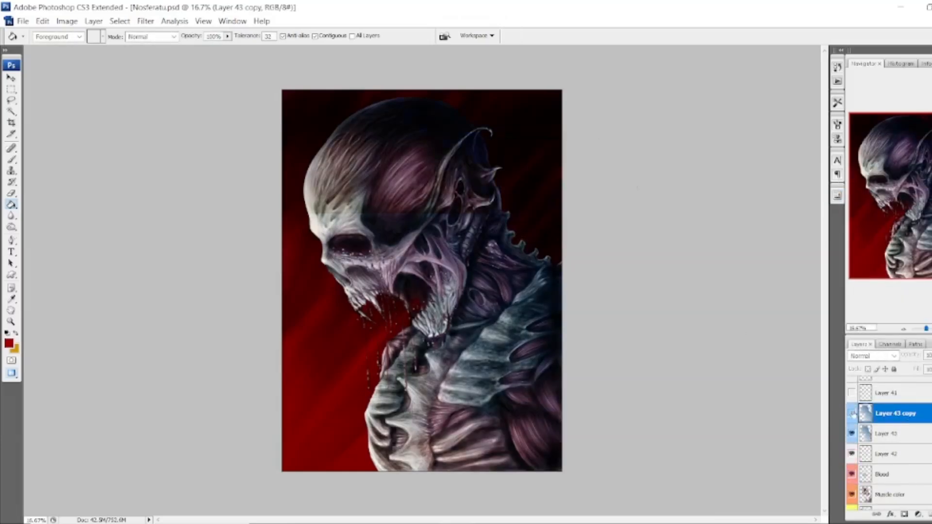
{"action": "left_click", "coordinate": [851, 413]}
Select the empty area around the creature on Layer 43, replacing the duplicated lighting layer with a new blank layer.
{"action": "left_click", "coordinate": [883, 433]}
{"action": "key", "text": "w"}
{"action": "left_click", "coordinate": [358, 342]}
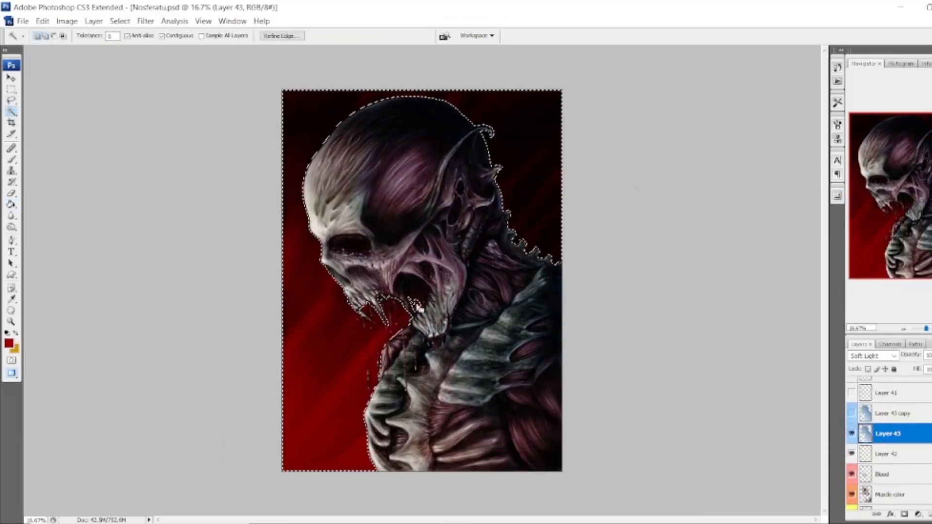
{"action": "left_click", "coordinate": [931, 514]}
{"action": "left_click", "coordinate": [894, 413]}
{"action": "left_click", "coordinate": [931, 514]}
{"action": "left_click", "coordinate": [469, 198]}
Try filling the area around the creature with dark red and undo the fill.
{"action": "left_click", "coordinate": [11, 205]}
{"action": "left_click", "coordinate": [340, 315]}
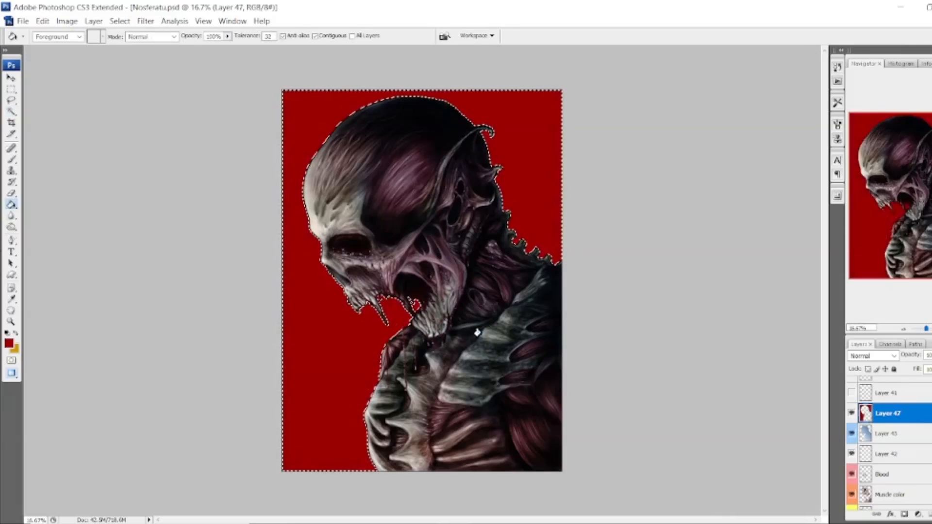
{"action": "key", "text": "ctrl+z"}
Invert the selection, fill the creature's silhouette with dark red on the new layer, and deselect.
{"action": "left_click", "coordinate": [120, 20]}
{"action": "left_click", "coordinate": [146, 72]}
{"action": "left_click", "coordinate": [474, 321]}
{"action": "left_click", "coordinate": [12, 112]}
{"action": "left_click", "coordinate": [316, 292]}
{"action": "key", "text": "ctrl+d"}
Soften the red silhouette's edges with a Gaussian Blur of about 19.5 pixels radius.
{"action": "left_click", "coordinate": [146, 21]}
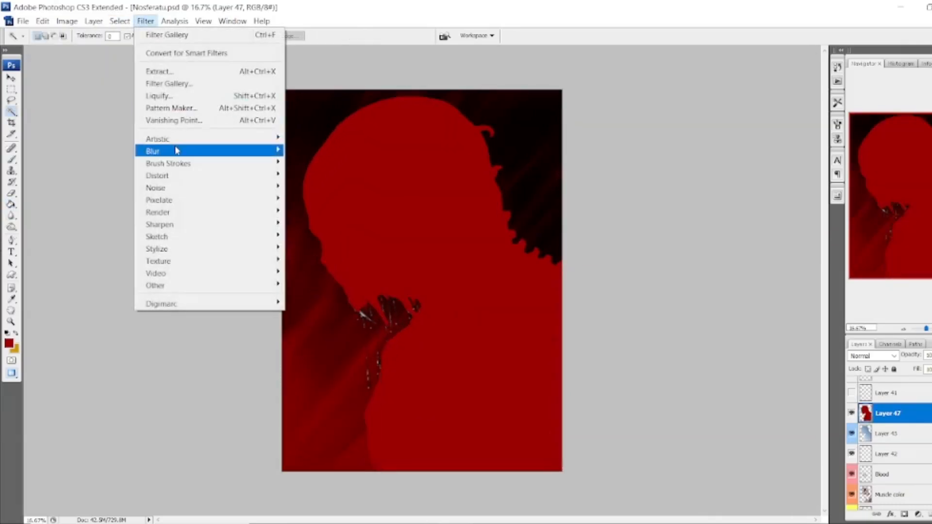
{"action": "left_click", "coordinate": [310, 200]}
{"action": "left_click_drag", "start_coordinate": [723, 327], "coordinate": [726, 328]}
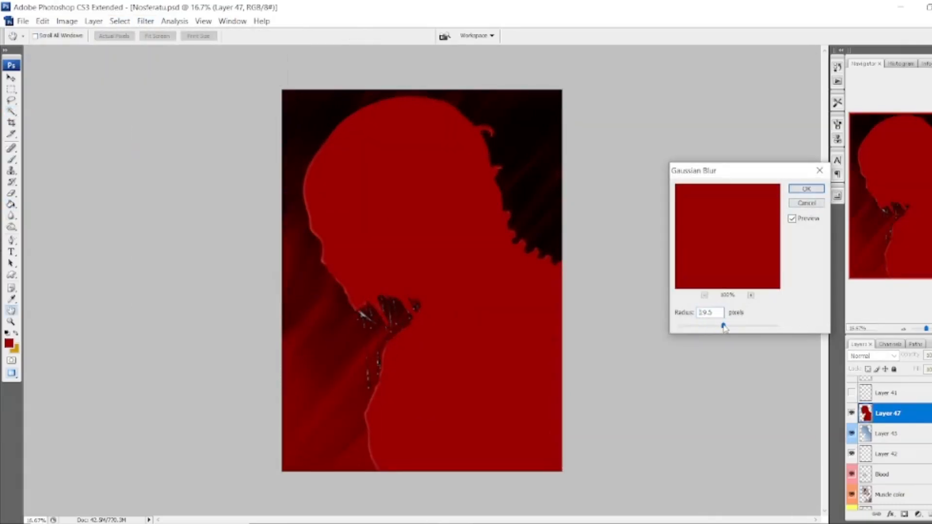
{"action": "key", "text": "Return"}
Smudge the red silhouette outward over the fangs and along the face profile with a 150 px brush at 25% strength.
{"action": "key", "text": "ctrl+plus"}
{"action": "key", "text": "ctrl+plus"}
{"action": "key", "text": "ctrl+plus"}
{"action": "key", "text": "r"}
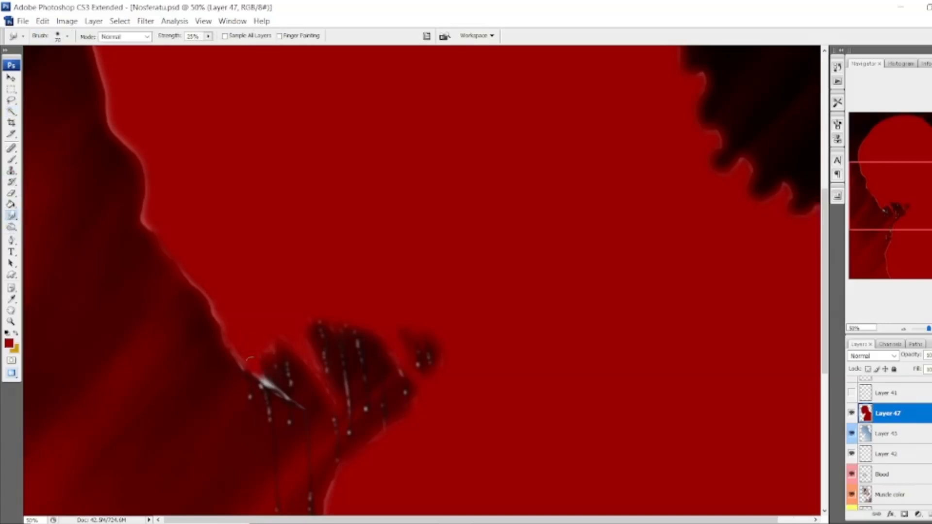
{"action": "key", "text": "bracketright"}
{"action": "key", "text": "bracketright"}
{"action": "key", "text": "bracketright"}
{"action": "key", "text": "bracketright"}
{"action": "key", "text": "bracketright"}
{"action": "mouse_move", "coordinate": [222, 305]}
{"action": "left_mouse_down"}
{"action": "mouse_move", "coordinate": [180, 266]}
{"action": "mouse_move", "coordinate": [127, 133]}
{"action": "left_mouse_up"}
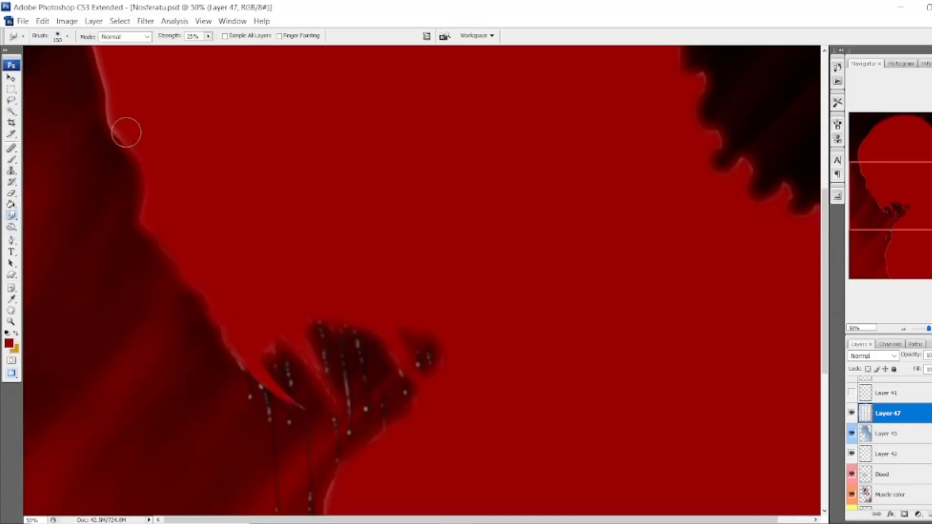
{"action": "scroll", "coordinate": [117, 146], "scroll_direction": "up", "scroll_amount": 3}
{"action": "left_click_drag", "start_coordinate": [110, 218], "coordinate": [105, 132]}
{"action": "left_click", "coordinate": [902, 330]}
{"action": "left_click", "coordinate": [902, 330]}
{"action": "left_click", "coordinate": [903, 330]}
Try the Darken blend mode on the red silhouette layer and adjust its opacity.
{"action": "left_click", "coordinate": [875, 356]}
{"action": "left_click", "coordinate": [867, 79]}
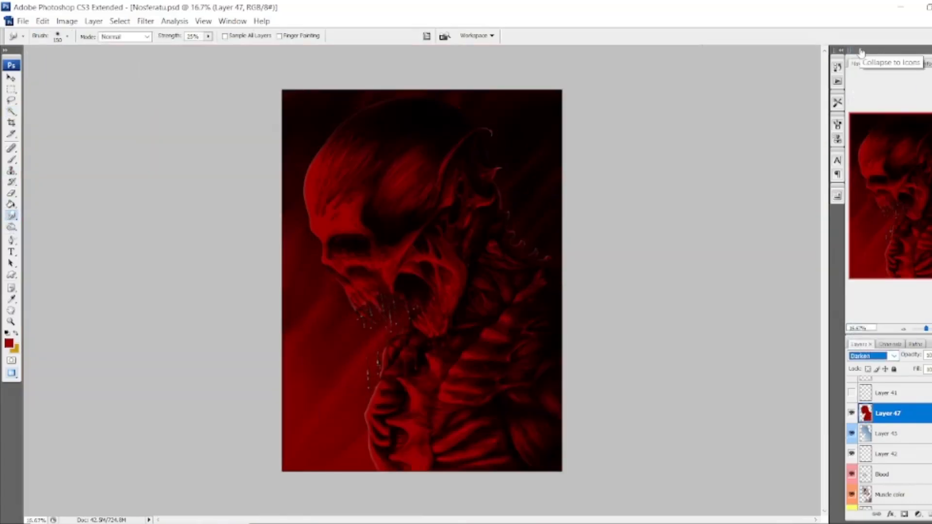
{"action": "key", "text": "Down"}
{"action": "key", "text": "Up"}
{"action": "left_click", "coordinate": [931, 356]}
{"action": "mouse_move", "coordinate": [931, 367]}
{"action": "left_mouse_down"}
{"action": "mouse_move", "coordinate": [915, 367]}
{"action": "mouse_move", "coordinate": [929, 365]}
{"action": "left_mouse_up"}
Set the red silhouette layer to Overlay with about 23% opacity and compare it with Layer 43 hidden and shown.
{"action": "left_click", "coordinate": [875, 356]}
{"action": "left_click", "coordinate": [866, 206]}
{"action": "key", "text": "Down"}
{"action": "key", "text": "Up"}
{"action": "left_click", "coordinate": [931, 356]}
{"action": "left_click", "coordinate": [851, 414]}
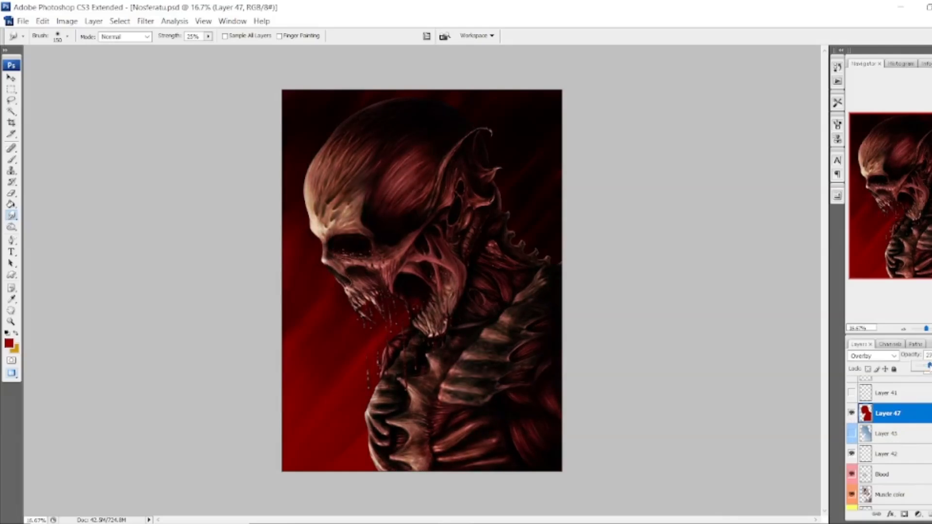
{"action": "left_click", "coordinate": [854, 434]}
Try another blend mode on the red silhouette layer, return to Overlay and raise the opacity to about 40%.
{"action": "left_click", "coordinate": [874, 357]}
{"action": "left_click", "coordinate": [865, 213]}
{"action": "left_click", "coordinate": [873, 357]}
{"action": "left_click", "coordinate": [865, 203]}
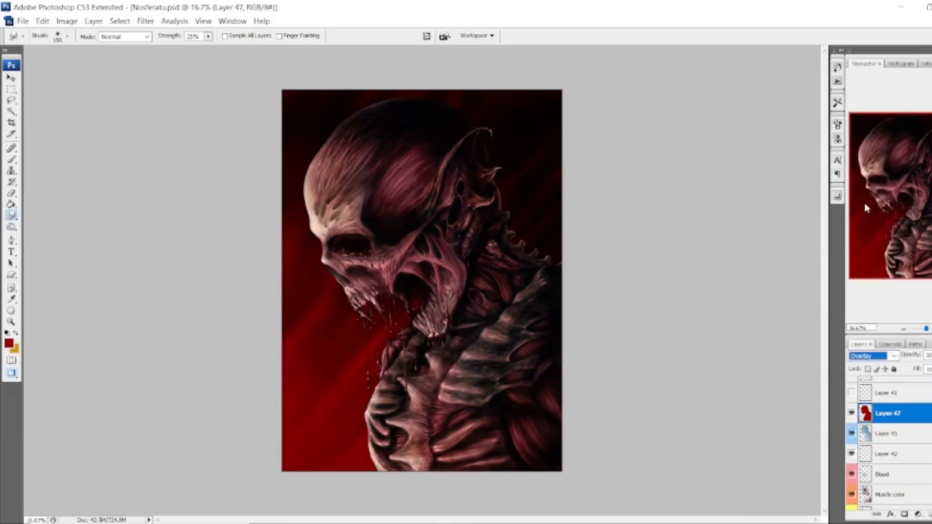
{"action": "left_click_drag", "start_coordinate": [931, 356], "coordinate": [931, 368]}
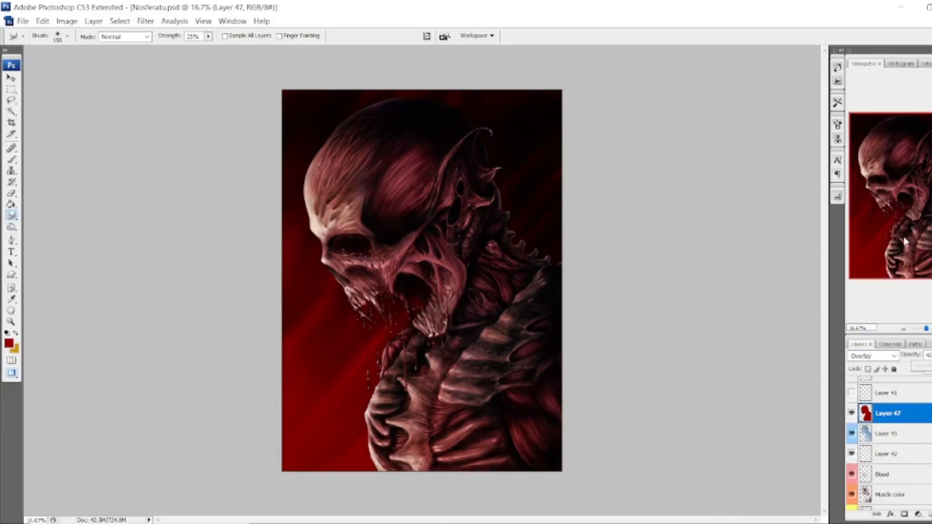
Turn on Layer 31 and Layer 30 above the artwork and lower Layer 30's opacity to 5%.
{"action": "scroll", "coordinate": [854, 409], "scroll_direction": "up", "scroll_amount": 3}
{"action": "left_click", "coordinate": [851, 386]}
{"action": "left_click", "coordinate": [852, 407]}
{"action": "left_click", "coordinate": [888, 407]}
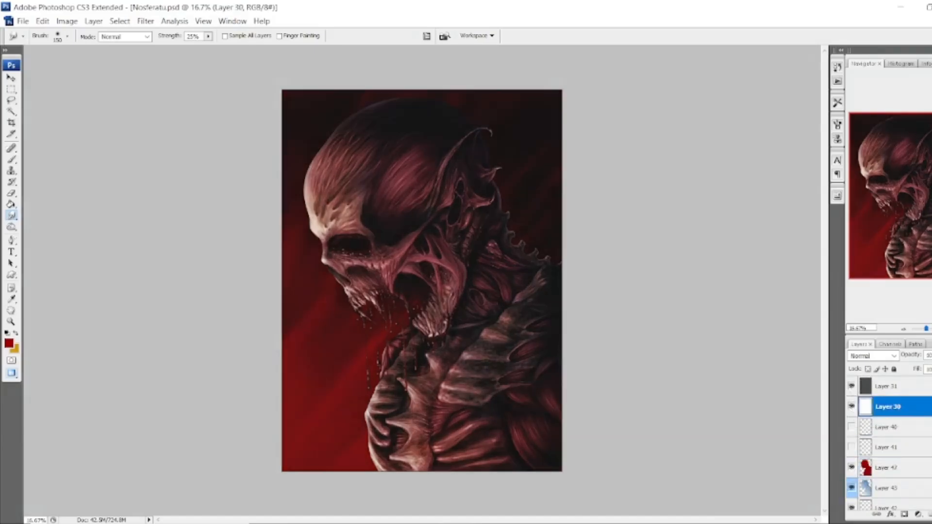
{"action": "left_click", "coordinate": [931, 329]}
{"action": "left_click", "coordinate": [931, 329]}
{"action": "left_click", "coordinate": [931, 329]}
{"action": "left_click_drag", "start_coordinate": [904, 219], "coordinate": [897, 272]}
{"action": "left_click", "coordinate": [904, 329]}
{"action": "left_click", "coordinate": [903, 330]}
{"action": "left_click", "coordinate": [904, 329]}
{"action": "left_click", "coordinate": [931, 329]}
{"action": "left_click", "coordinate": [931, 328]}
{"action": "left_click", "coordinate": [931, 328]}
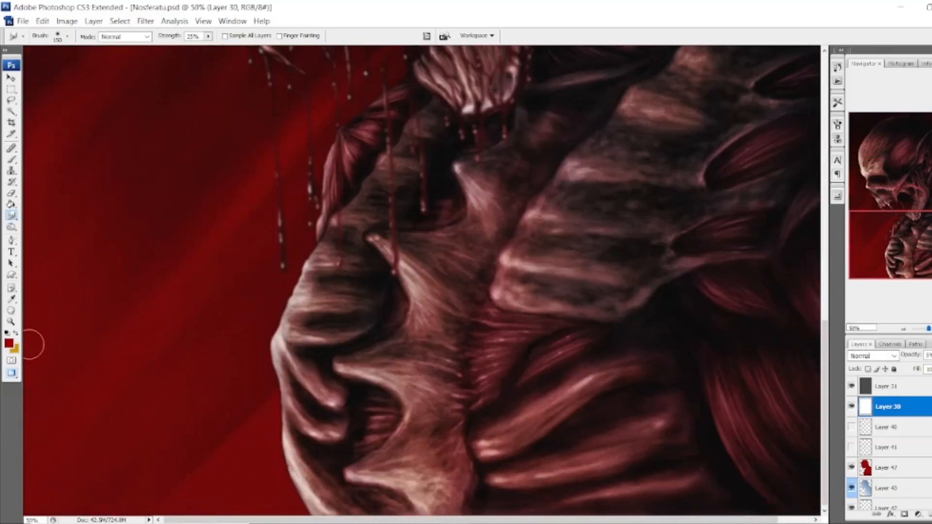
Set the foreground colour to black, keeping the dark red as the background colour.
{"action": "left_click", "coordinate": [15, 333]}
{"action": "left_click", "coordinate": [8, 343]}
{"action": "left_click", "coordinate": [606, 281]}
{"action": "left_click", "coordinate": [831, 152]}
{"action": "left_click", "coordinate": [903, 329]}
{"action": "left_click", "coordinate": [904, 330]}
{"action": "left_click", "coordinate": [904, 329]}
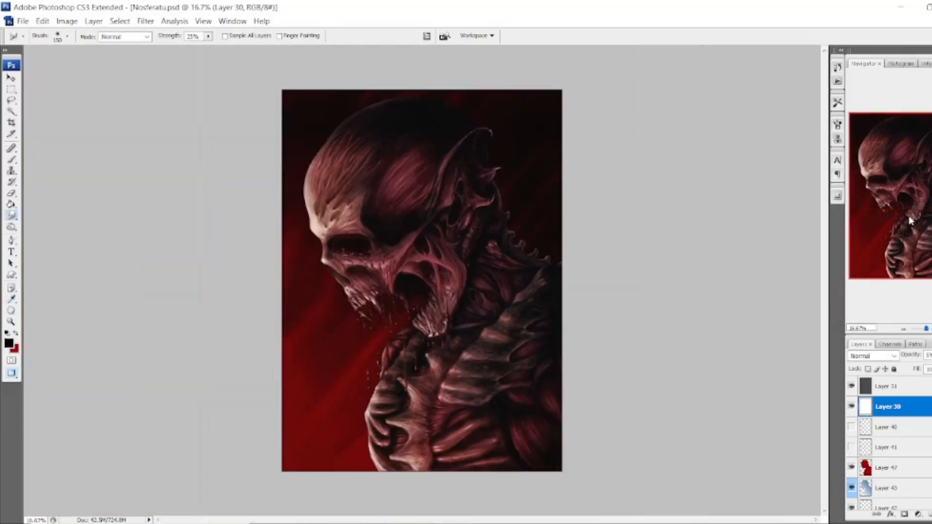
Compare the figure's red lighting with Layer 47 and Layer 43 hidden and shown, up close and in full view.
{"action": "key", "text": "ctrl+plus"}
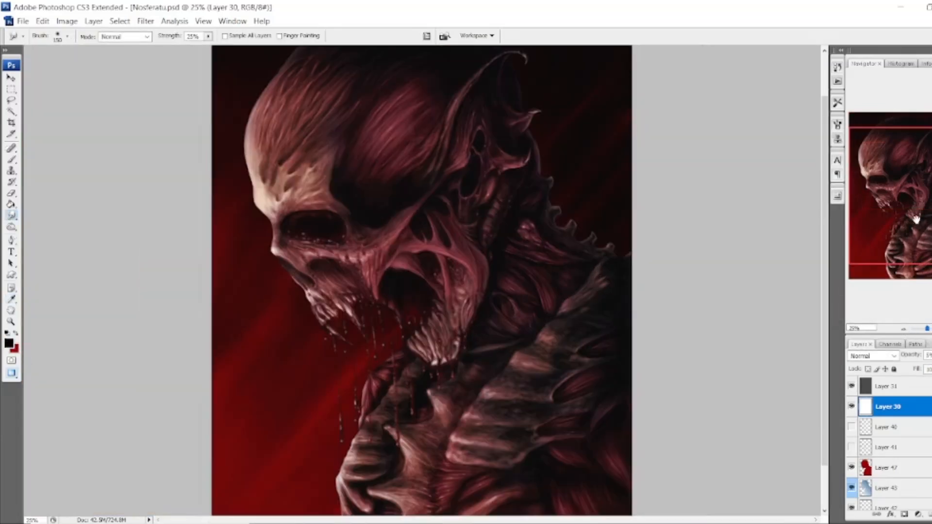
{"action": "left_click_drag", "start_coordinate": [916, 219], "coordinate": [913, 235]}
{"action": "left_click", "coordinate": [852, 469]}
{"action": "left_click", "coordinate": [852, 489]}
{"action": "left_click", "coordinate": [852, 469]}
{"action": "left_click", "coordinate": [852, 490]}
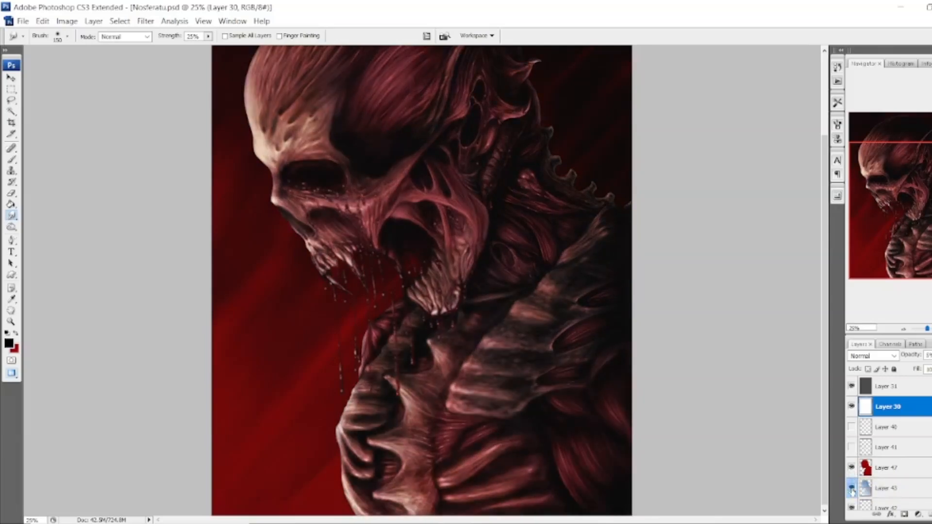
{"action": "left_click", "coordinate": [852, 490]}
{"action": "key", "text": "ctrl+minus"}
{"action": "left_click", "coordinate": [852, 489]}
{"action": "left_click", "coordinate": [852, 490]}
{"action": "left_click", "coordinate": [852, 490]}
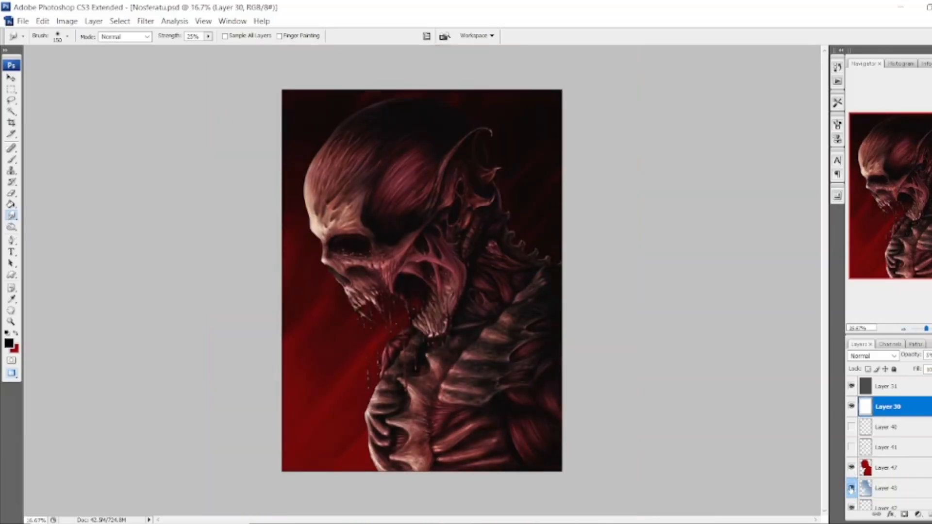
{"action": "left_click", "coordinate": [852, 489]}
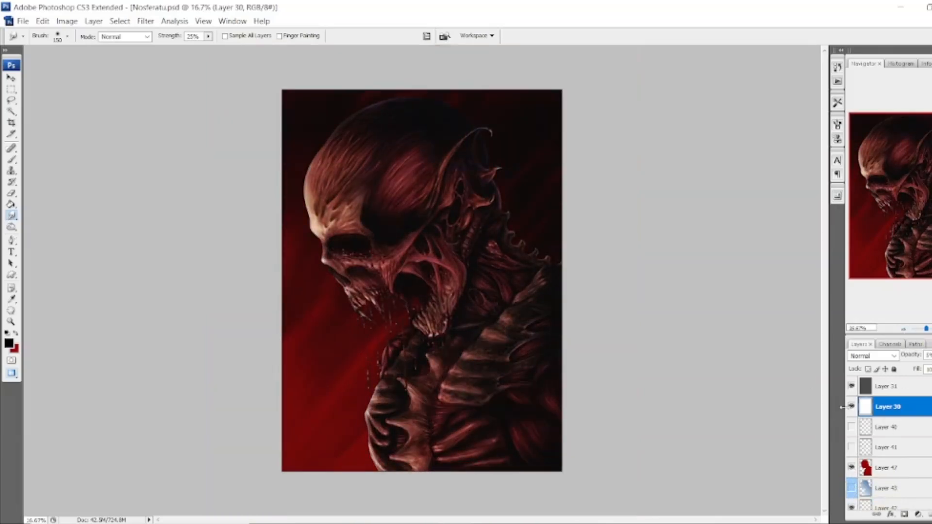
Fine-tune Layer 30's opacity and check its effect on the face and on the whole artwork.
{"action": "key", "text": "ctrl+plus"}
{"action": "key", "text": "ctrl+plus"}
{"action": "key", "text": "ctrl+plus"}
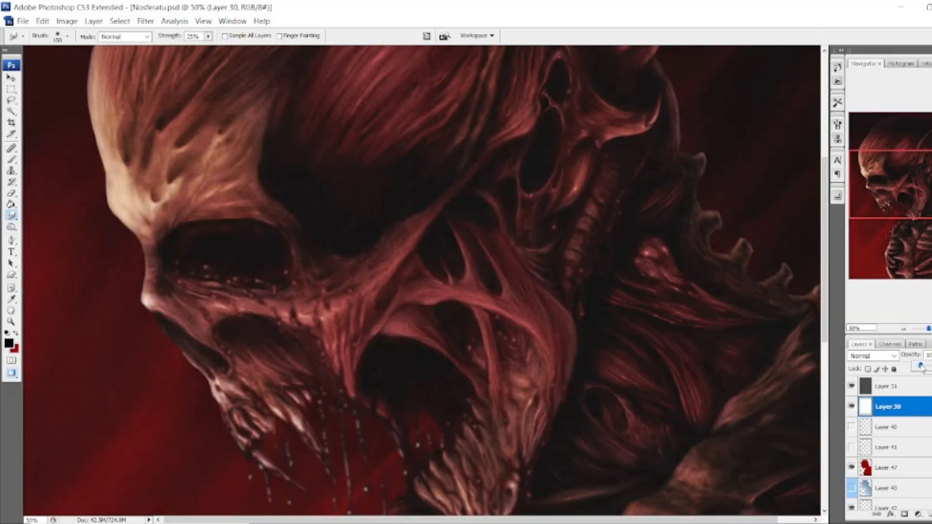
{"action": "key", "text": "ctrl+minus"}
{"action": "key", "text": "ctrl+minus"}
{"action": "key", "text": "ctrl+minus"}
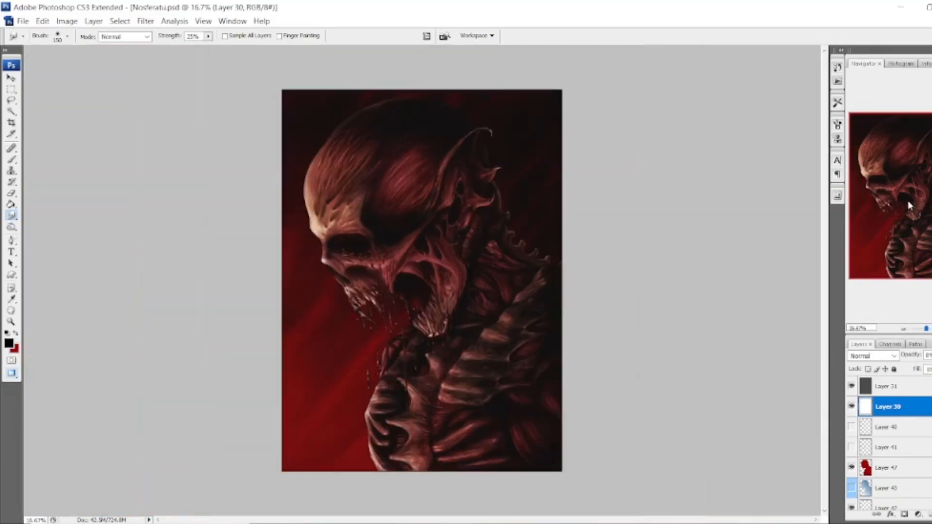
Turn Layer 43 back on and adjust the opacity of its Soft Light effect.
{"action": "left_click", "coordinate": [851, 488]}
{"action": "left_click", "coordinate": [887, 488]}
{"action": "mouse_move", "coordinate": [929, 355]}
{"action": "left_mouse_down"}
{"action": "mouse_move", "coordinate": [908, 368]}
{"action": "mouse_move", "coordinate": [931, 367]}
{"action": "left_mouse_up"}
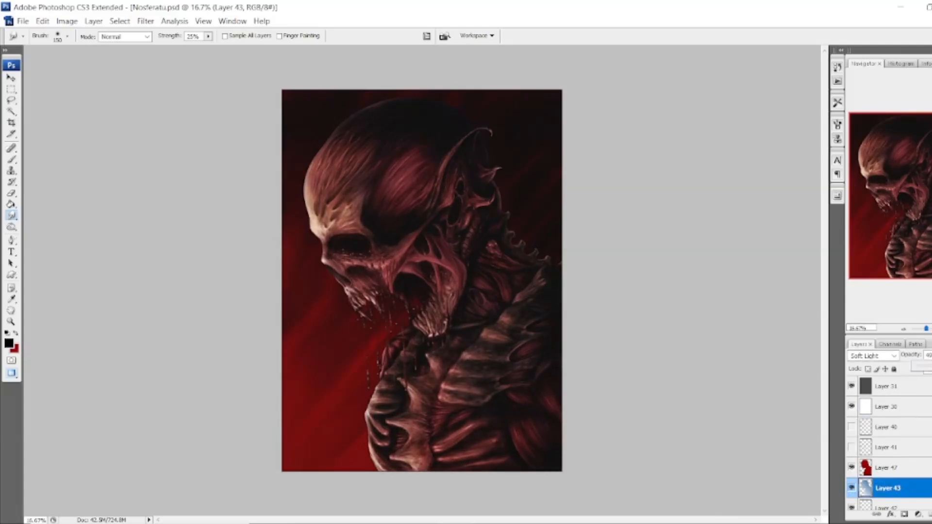
Compare the figure with Layer 47 hidden and shown, and fine-tune its Overlay opacity to about 40%.
{"action": "left_click", "coordinate": [852, 468]}
{"action": "left_click", "coordinate": [852, 467]}
{"action": "left_click", "coordinate": [852, 467]}
{"action": "left_click", "coordinate": [852, 468]}
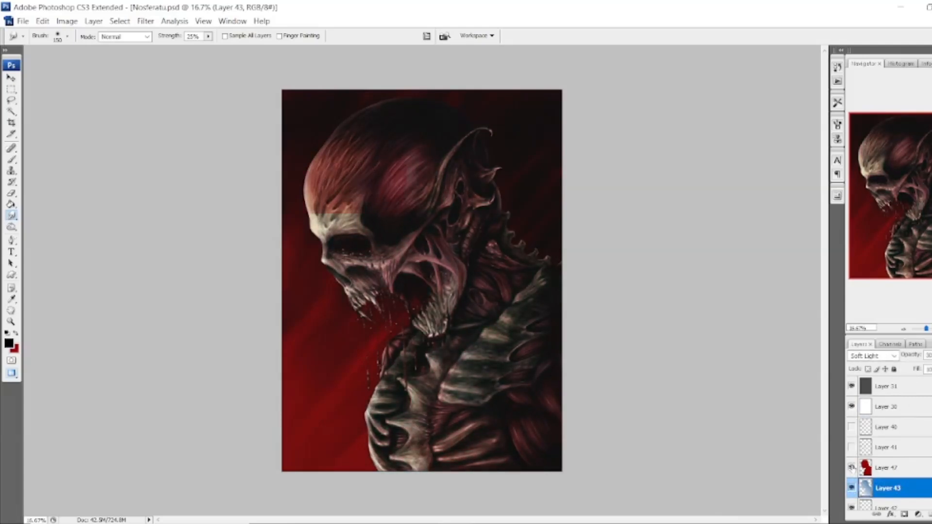
{"action": "left_click", "coordinate": [887, 468]}
{"action": "left_click", "coordinate": [931, 355]}
{"action": "left_click_drag", "start_coordinate": [931, 366], "coordinate": [931, 366]}
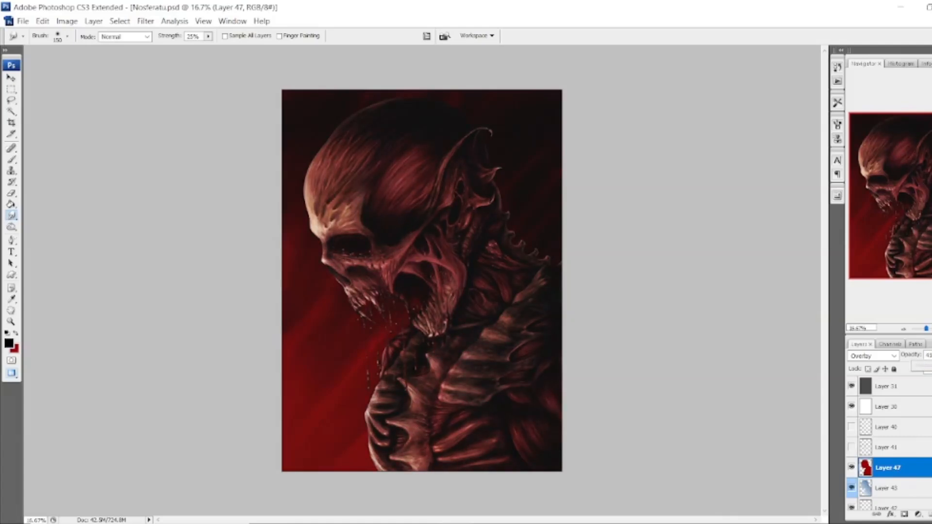
Add a new layer above Layer 47 and prepare a small Brush with 100% hardness and raised opacity for signing.
{"action": "key", "text": "ctrl+plus"}
{"action": "key", "text": "ctrl+plus"}
{"action": "key", "text": "ctrl+plus"}
{"action": "key", "text": "ctrl+plus"}
{"action": "key", "text": "ctrl+plus"}
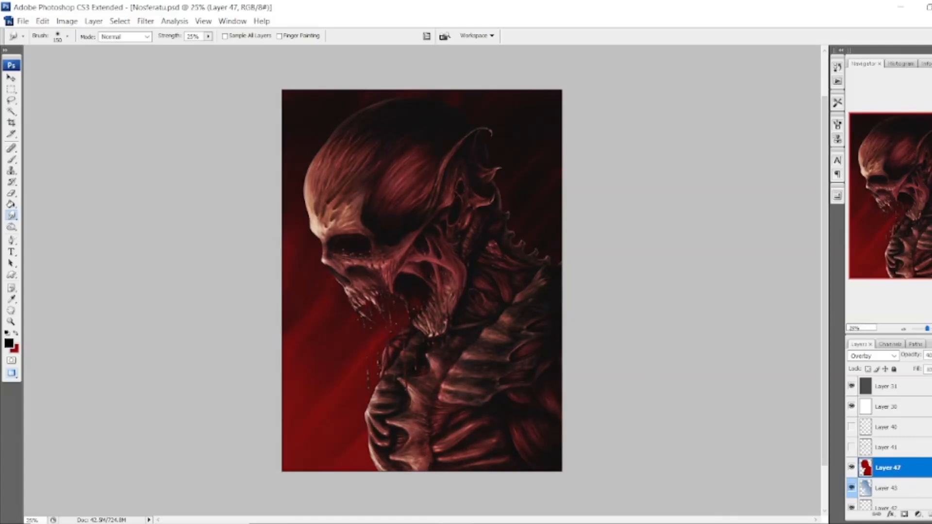
{"action": "left_click_drag", "start_coordinate": [909, 198], "coordinate": [878, 260]}
{"action": "left_click", "coordinate": [931, 514]}
{"action": "left_click", "coordinate": [13, 160]}
{"action": "left_click", "coordinate": [67, 36]}
{"action": "left_click_drag", "start_coordinate": [19, 103], "coordinate": [113, 103]}
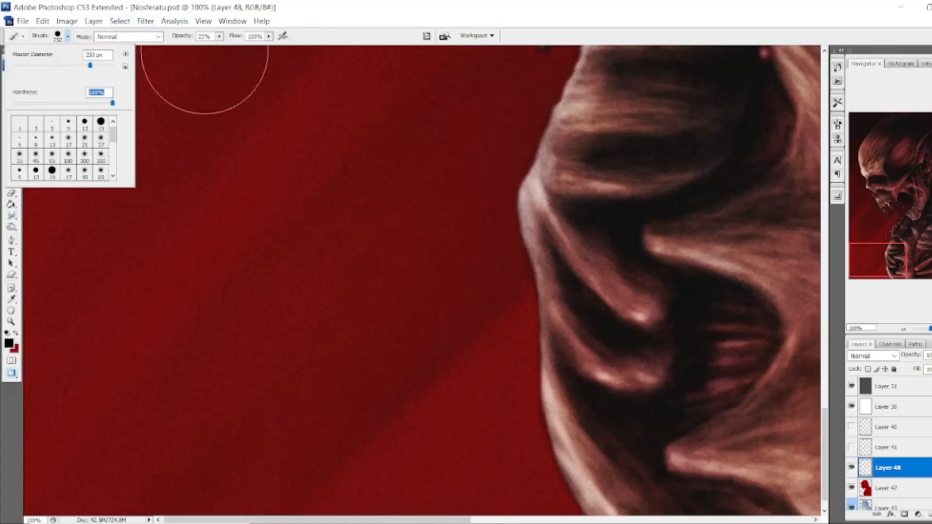
{"action": "left_click_drag", "start_coordinate": [220, 37], "coordinate": [264, 48]}
{"action": "key", "text": "bracketleft"}
{"action": "key", "text": "bracketleft"}
{"action": "key", "text": "bracketleft"}
{"action": "key", "text": "bracketleft"}
{"action": "key", "text": "bracketleft"}
{"action": "key", "text": "bracketleft"}
{"action": "key", "text": "bracketleft"}
{"action": "key", "text": "bracketleft"}
{"action": "key", "text": "bracketleft"}
{"action": "key", "text": "bracketleft"}
{"action": "key", "text": "bracketleft"}
{"action": "key", "text": "bracketleft"}
{"action": "key", "text": "bracketleft"}
{"action": "key", "text": "bracketleft"}
Paint a diagonal black signature on the red background beside the chest and move it lower in the canvas corner.
{"action": "mouse_move", "coordinate": [57, 399]}
{"action": "left_mouse_down"}
{"action": "mouse_move", "coordinate": [214, 274]}
{"action": "mouse_move", "coordinate": [384, 186]}
{"action": "left_mouse_up"}
{"action": "left_click", "coordinate": [11, 77]}
{"action": "left_click_drag", "start_coordinate": [211, 346], "coordinate": [230, 431]}
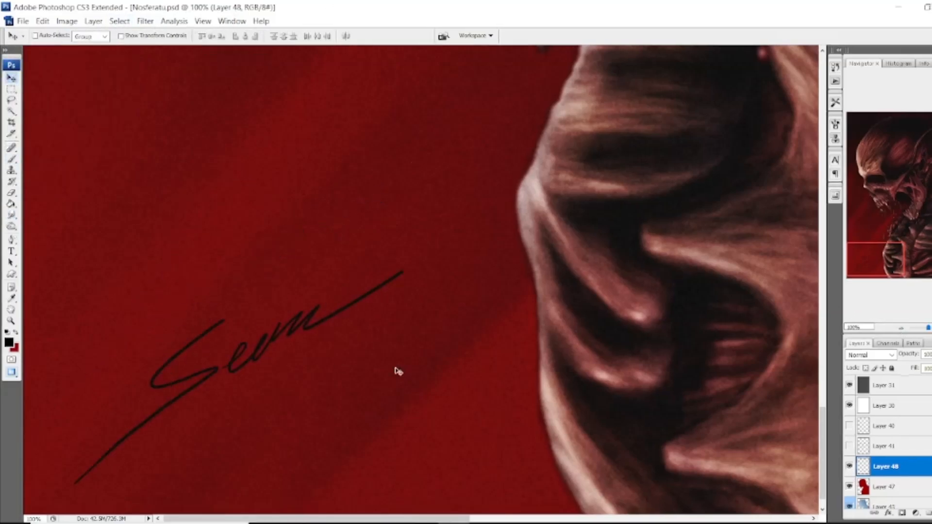
{"action": "left_click_drag", "start_coordinate": [395, 368], "coordinate": [414, 372]}
Check the signature's placement on the whole canvas and save the signed artwork.
{"action": "left_click", "coordinate": [902, 329]}
{"action": "left_click", "coordinate": [901, 329]}
{"action": "left_click", "coordinate": [901, 329]}
{"action": "double_click", "coordinate": [901, 329]}
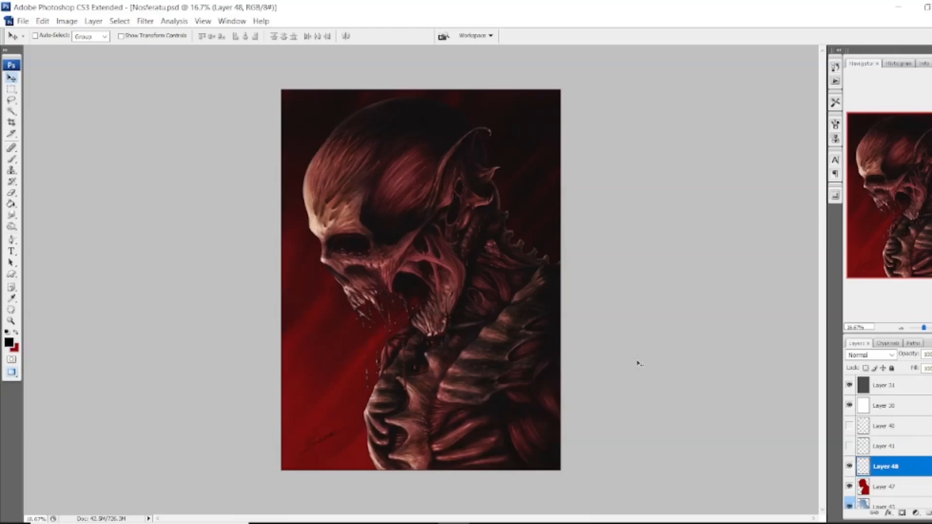
{"action": "left_click", "coordinate": [22, 22]}
{"action": "left_click", "coordinate": [45, 165]}
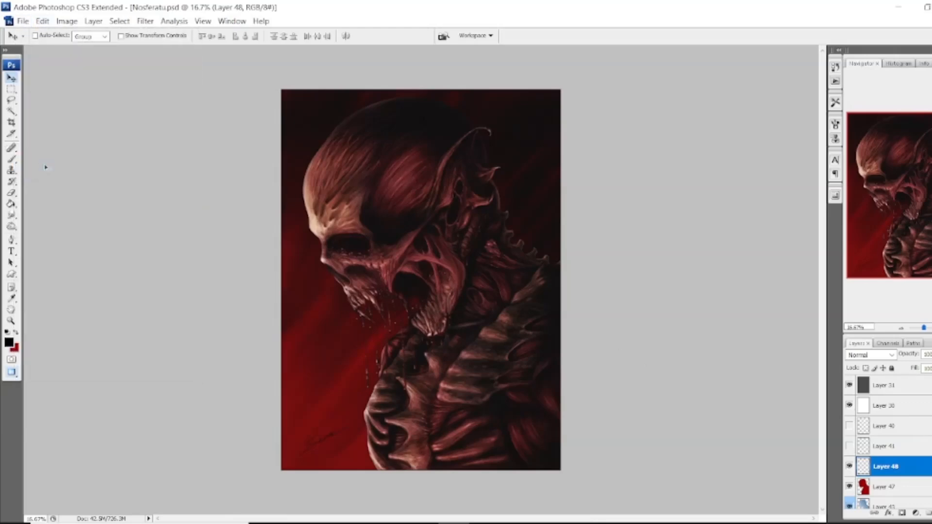